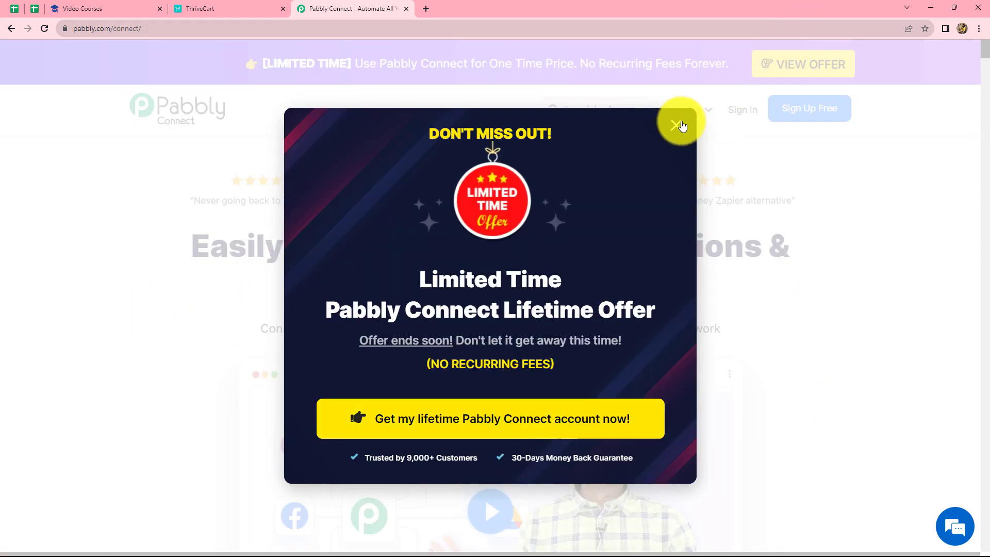
Step: Sign in to the Pabbly account and open Pabbly Connect from the list of apps
{"action": "left_click", "coordinate": [676, 124]}
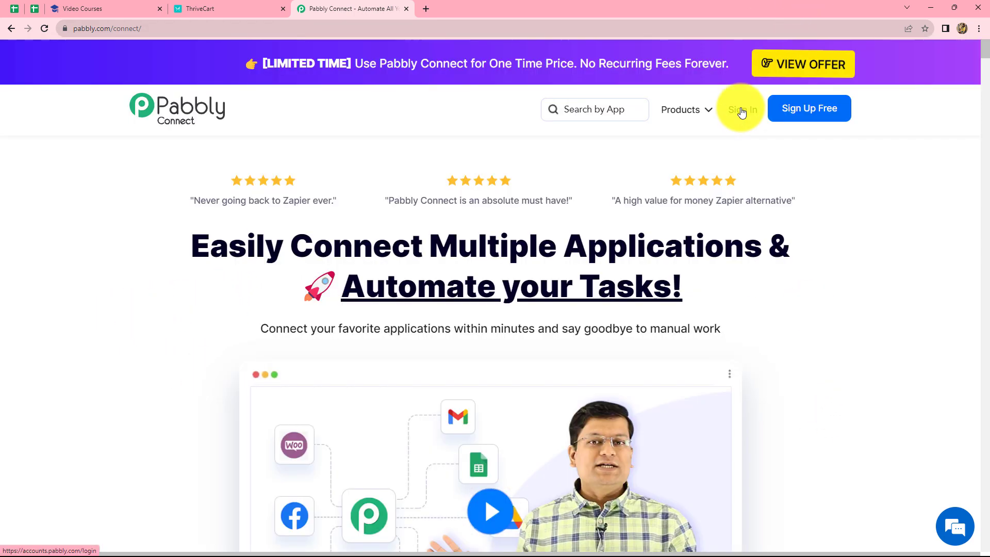
{"action": "left_click", "coordinate": [740, 112]}
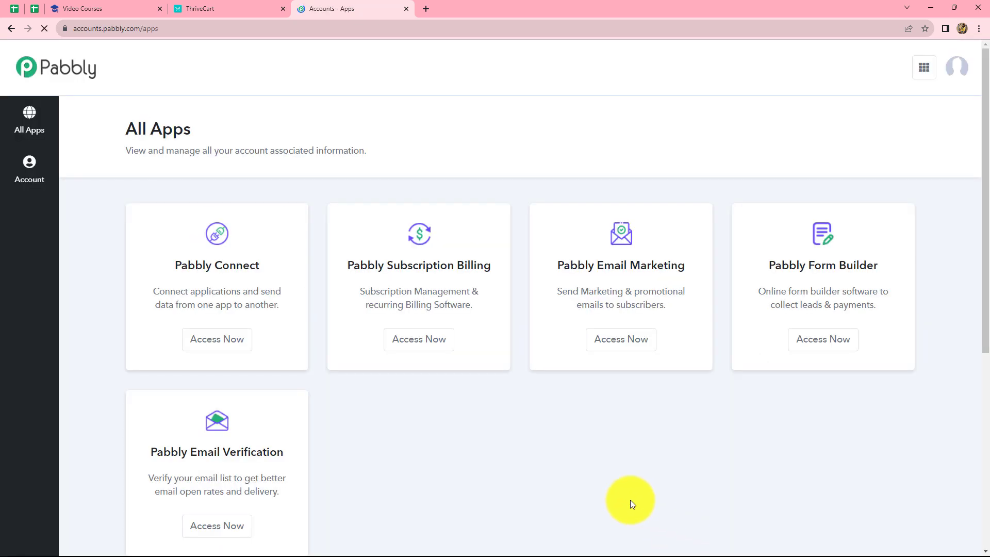
{"action": "scroll", "coordinate": [497, 455], "scroll_direction": "down", "scroll_amount": 2}
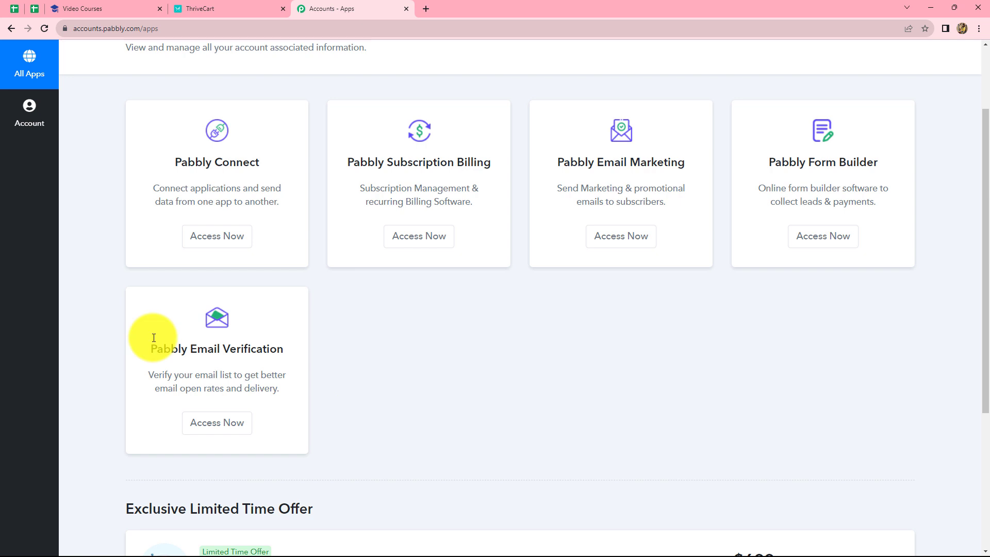
{"action": "left_click", "coordinate": [215, 243]}
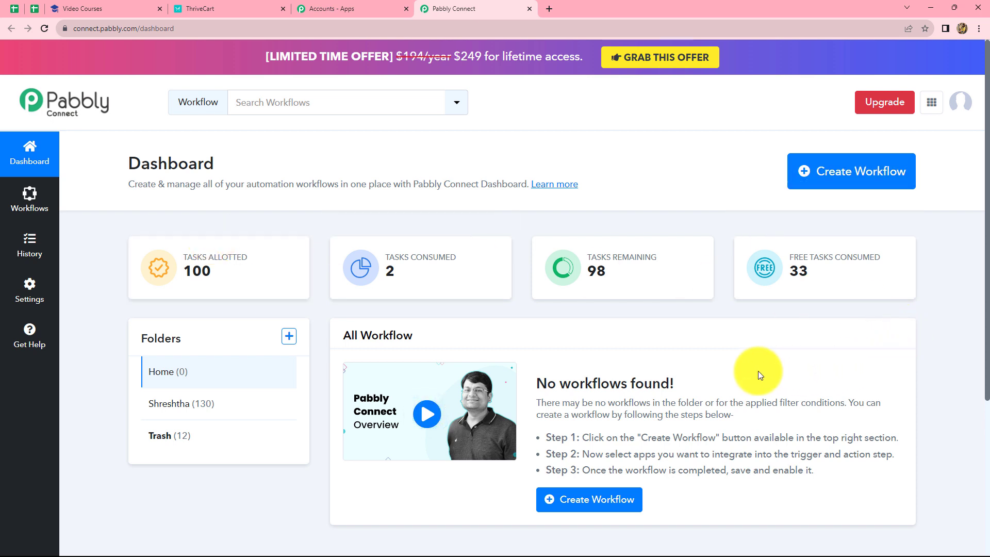
Step: Create a new workflow named "Create Student in Uteach for ThriveCart Purchase"
{"action": "left_click", "coordinate": [819, 179]}
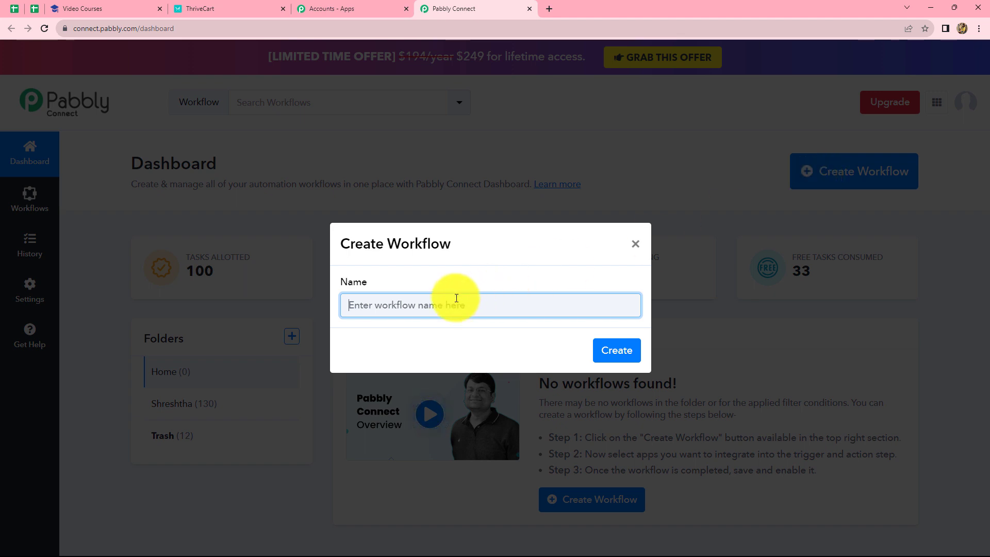
{"action": "type", "text": "Create Student in Uteach for ThriveCart Purchase"}
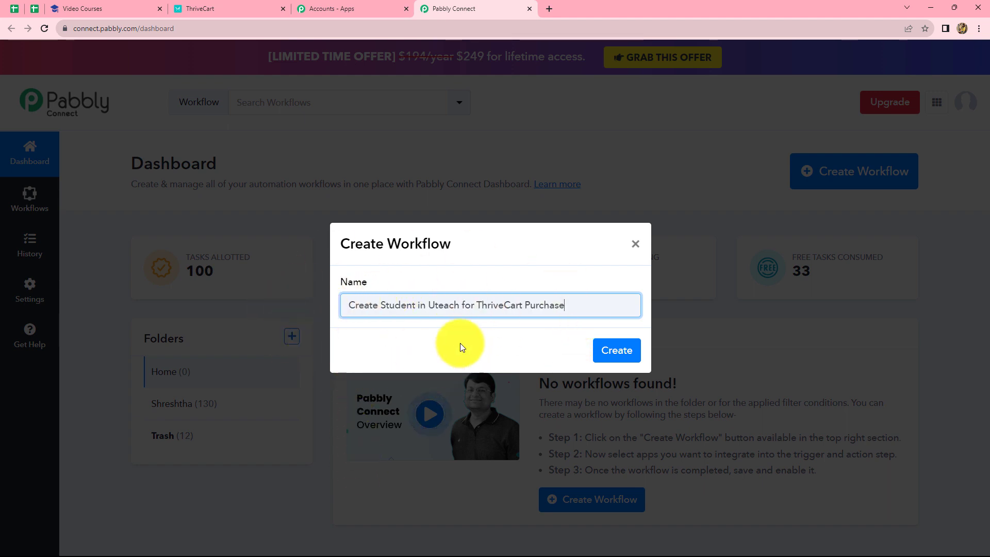
{"action": "left_click", "coordinate": [601, 355]}
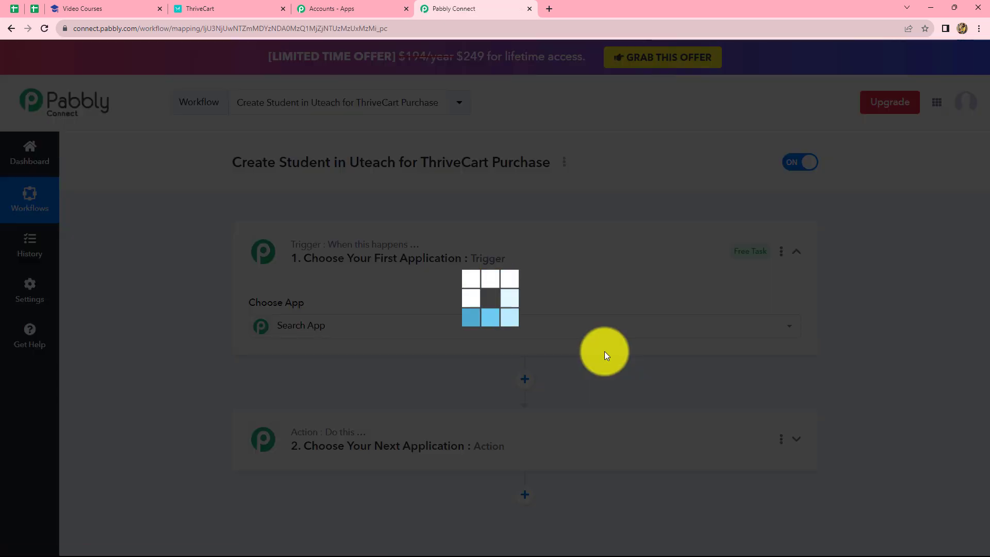
Step: Set the workflow's trigger app to ThriveCart with Product Purchase as the trigger event
{"action": "scroll", "coordinate": [849, 366], "scroll_direction": "down", "scroll_amount": 4}
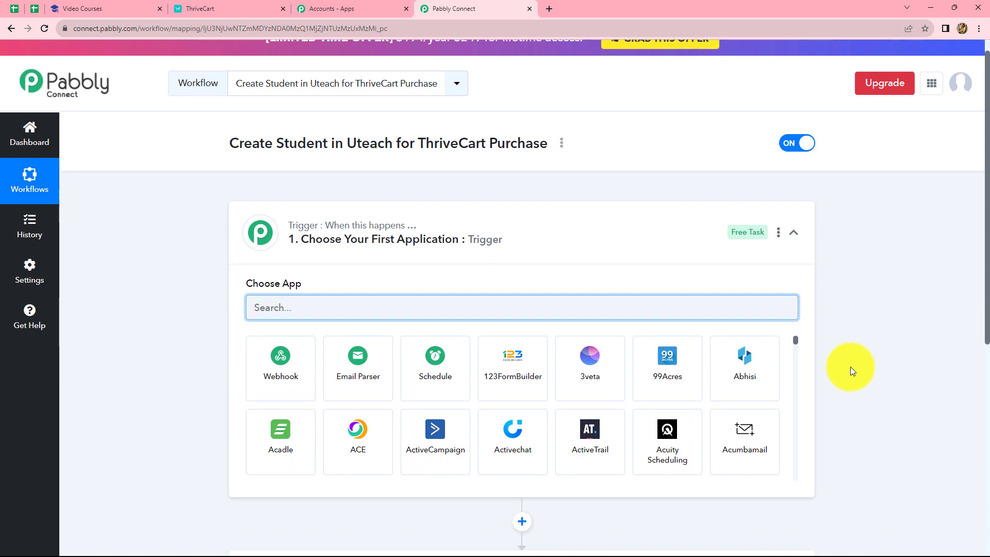
{"action": "scroll", "coordinate": [218, 290], "scroll_direction": "up", "scroll_amount": 1}
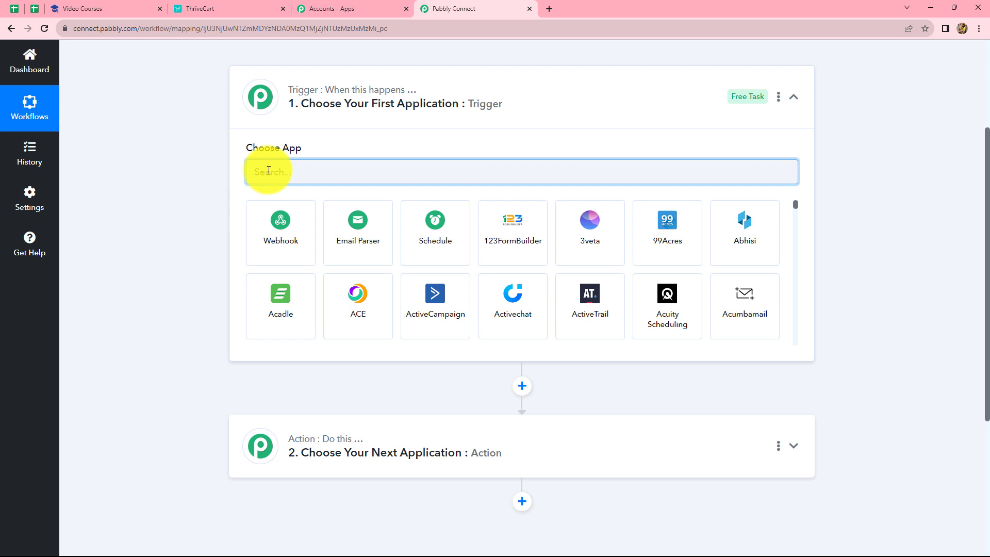
{"action": "type", "text": "Thri"}
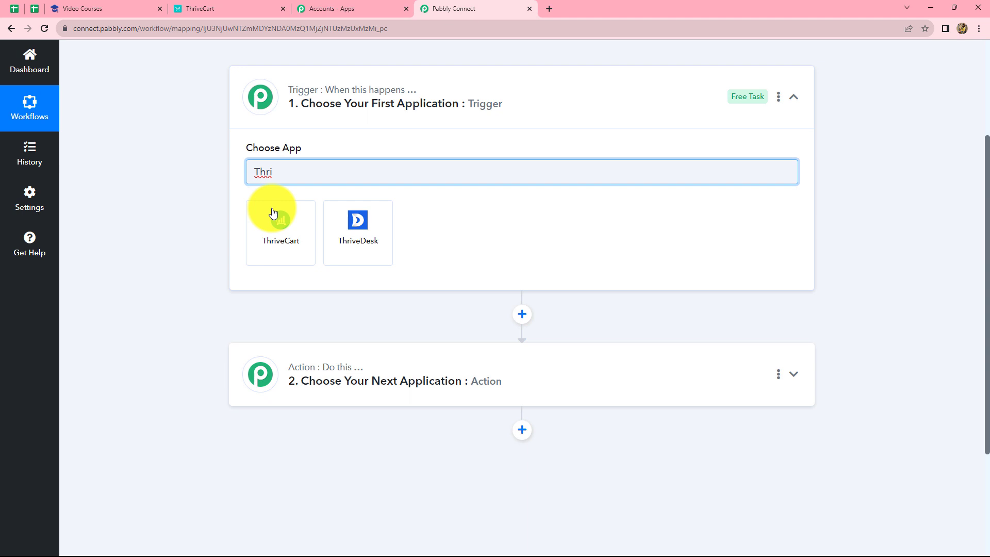
{"action": "left_click", "coordinate": [274, 211]}
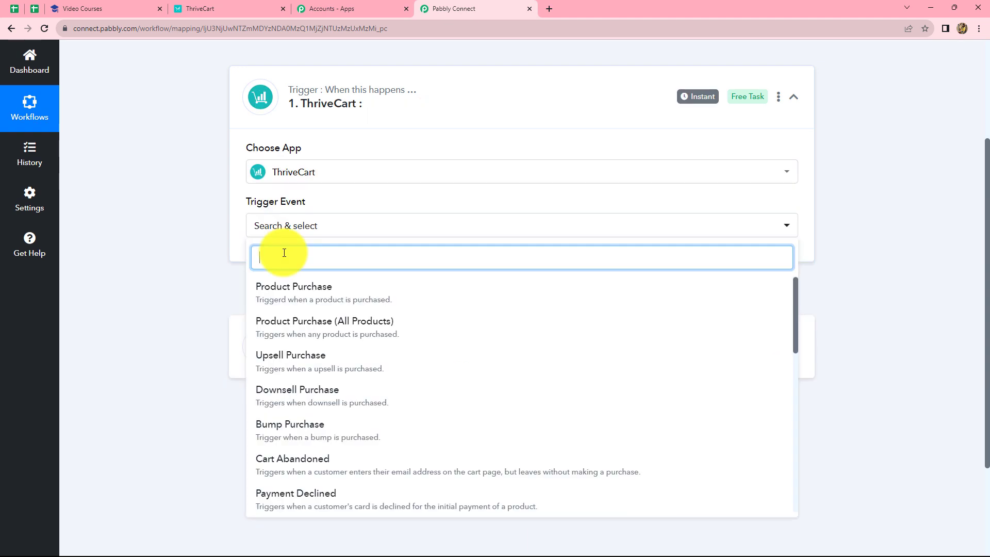
{"action": "left_click", "coordinate": [282, 300]}
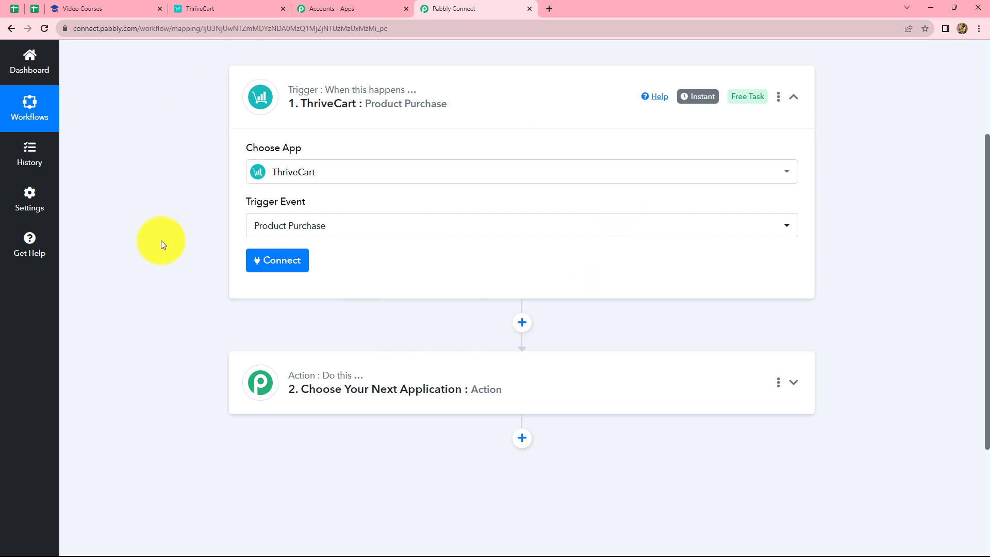
Step: Start connecting the trigger to a ThriveCart account, choosing to add a new connection
{"action": "left_click", "coordinate": [289, 270]}
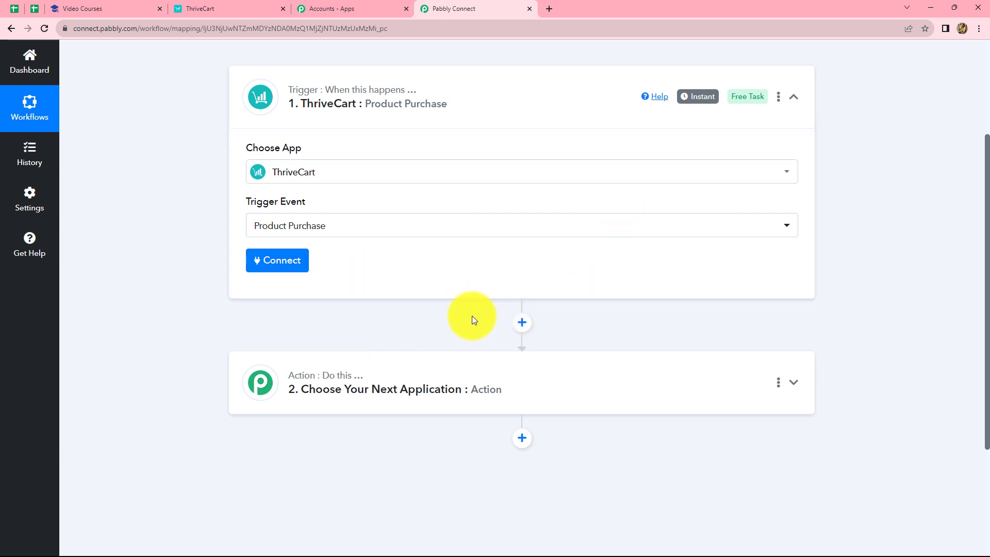
{"action": "left_click", "coordinate": [291, 264]}
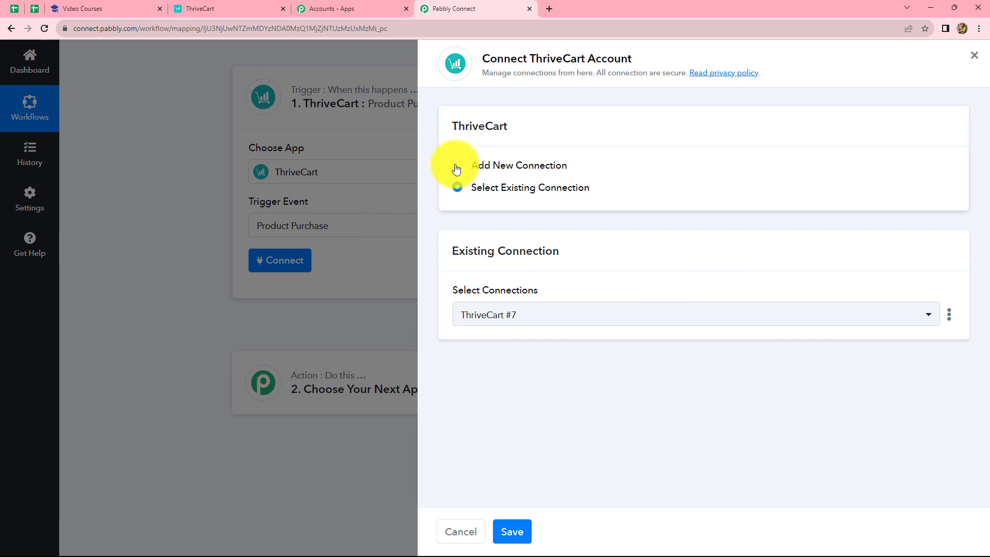
{"action": "left_click", "coordinate": [456, 168]}
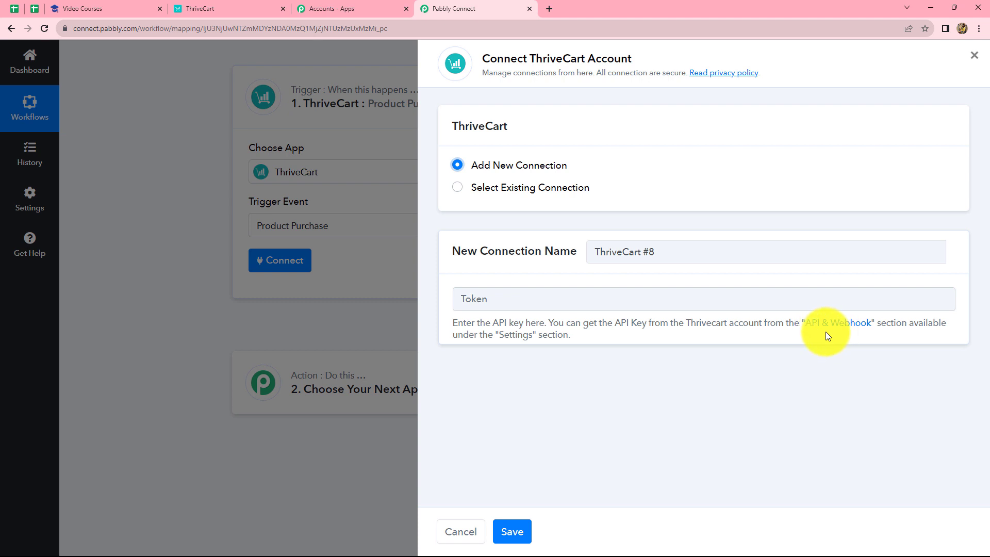
Step: Switch to ThriveCart and open the API keys page within the account's API & webhooks settings
{"action": "left_click", "coordinate": [199, 9]}
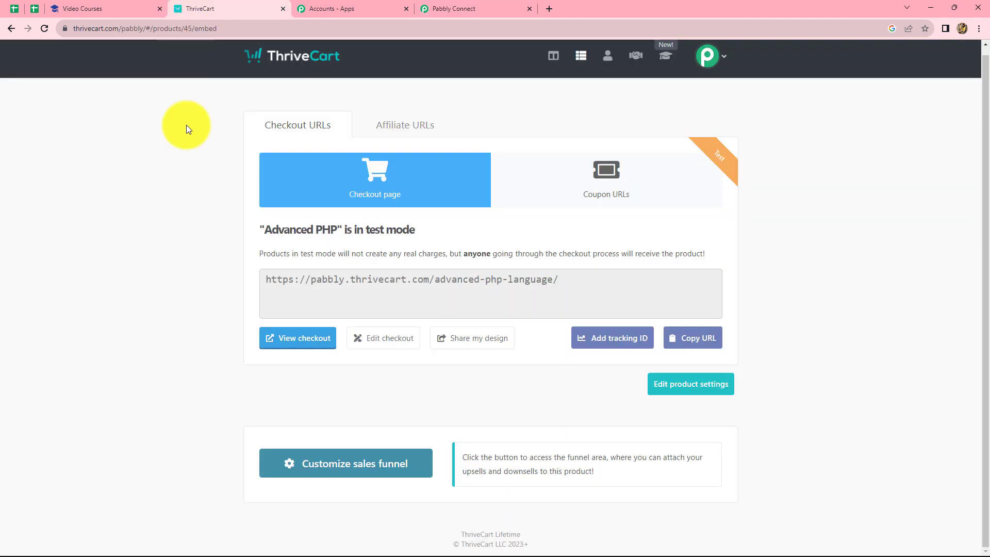
{"action": "left_click", "coordinate": [720, 65]}
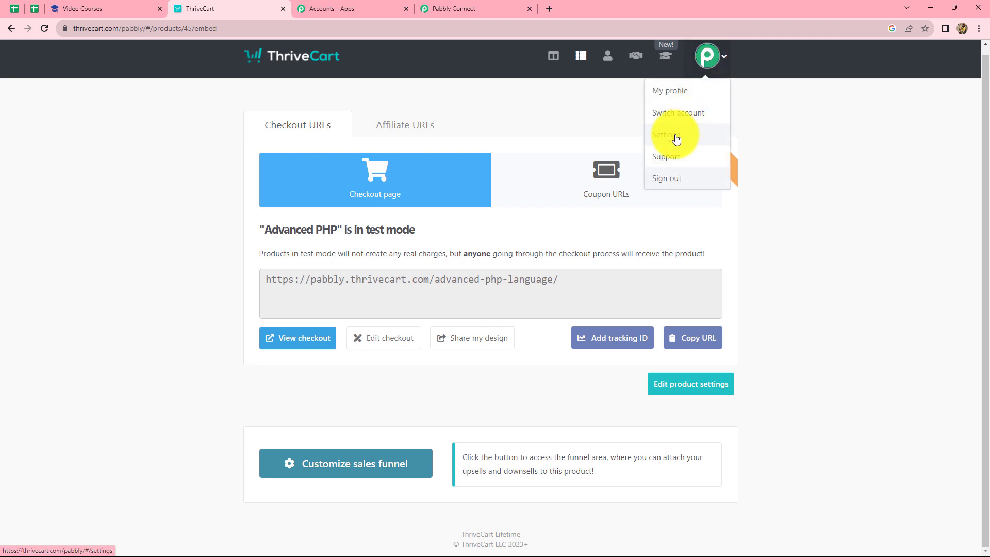
{"action": "left_click", "coordinate": [672, 136]}
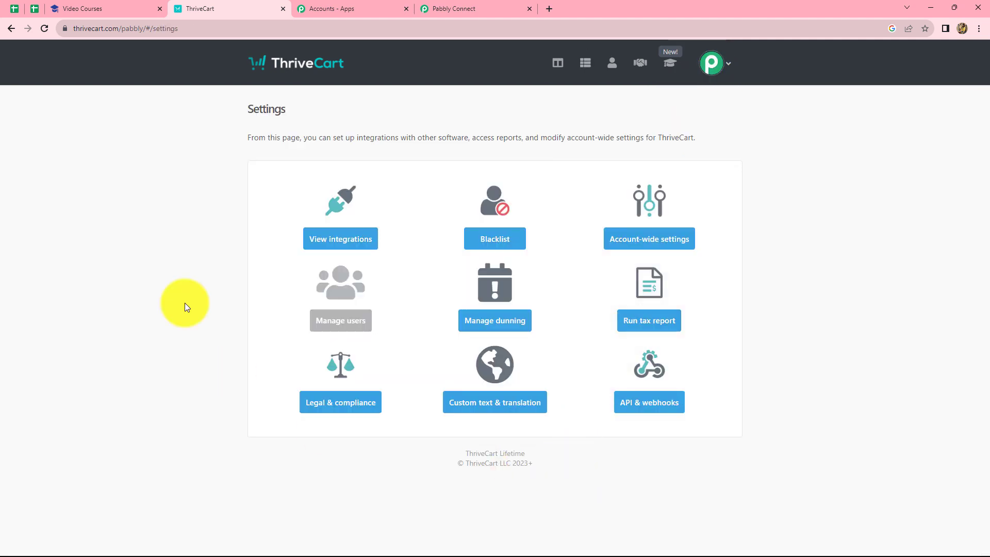
{"action": "left_click", "coordinate": [639, 406]}
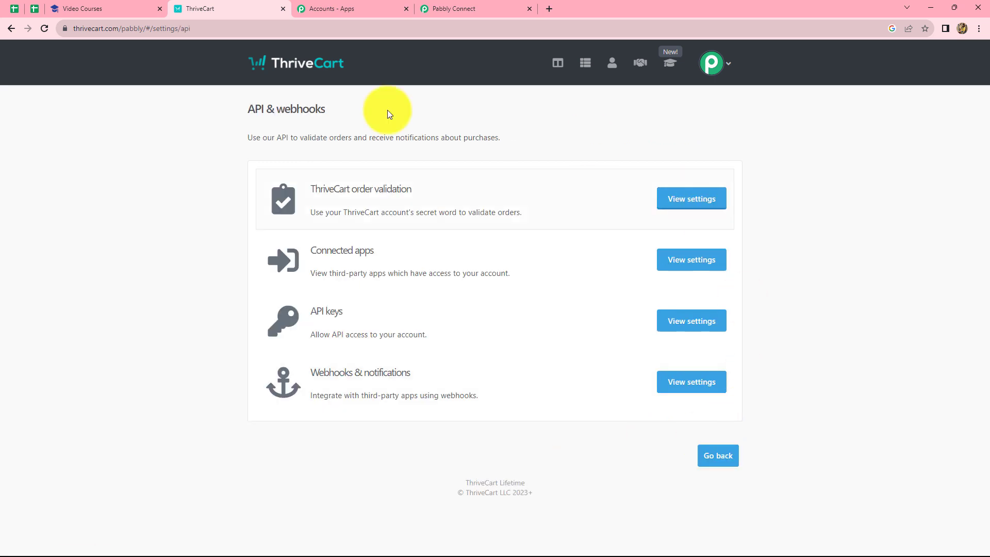
{"action": "left_click", "coordinate": [676, 326]}
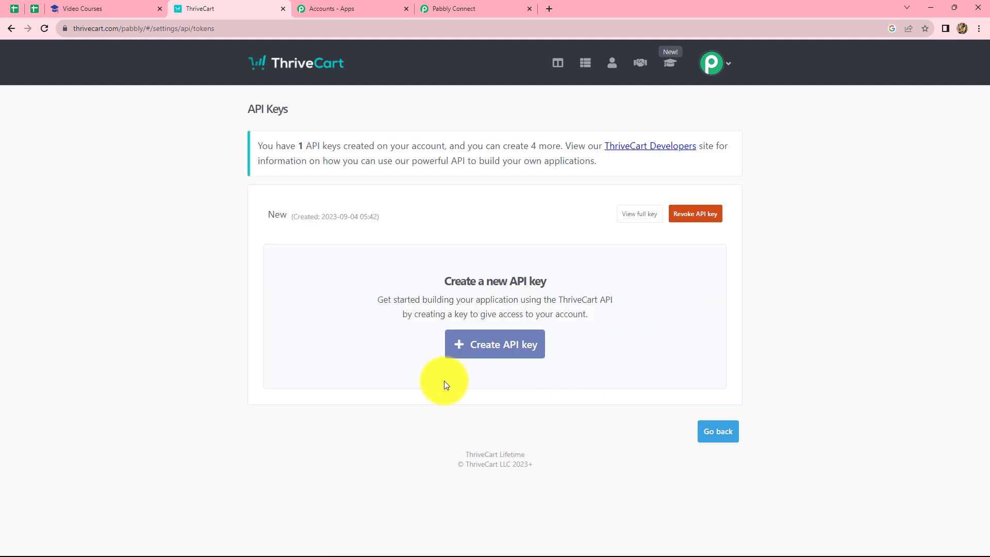
Step: Create an API key named "New Key" in ThriveCart and copy the generated key
{"action": "left_click", "coordinate": [484, 354]}
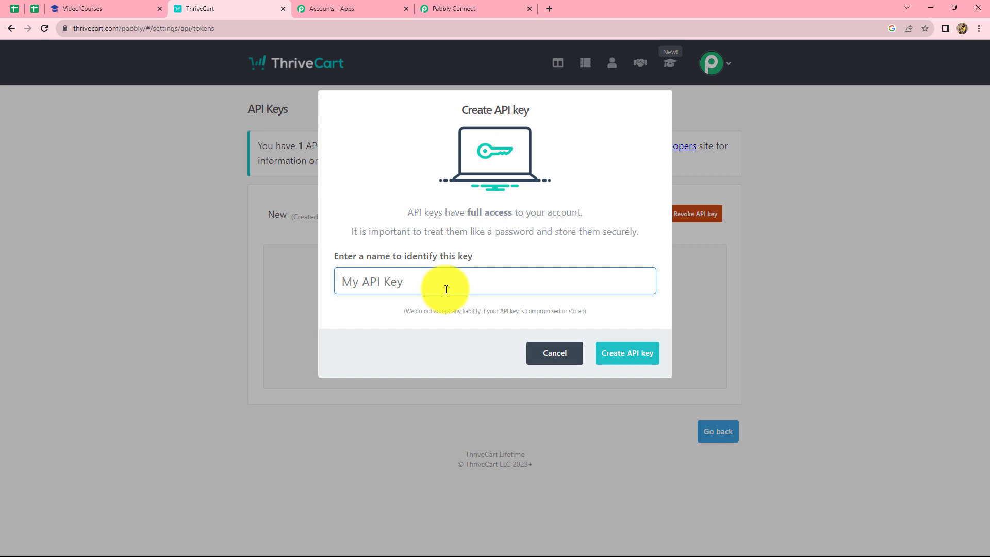
{"action": "type", "text": "New"}
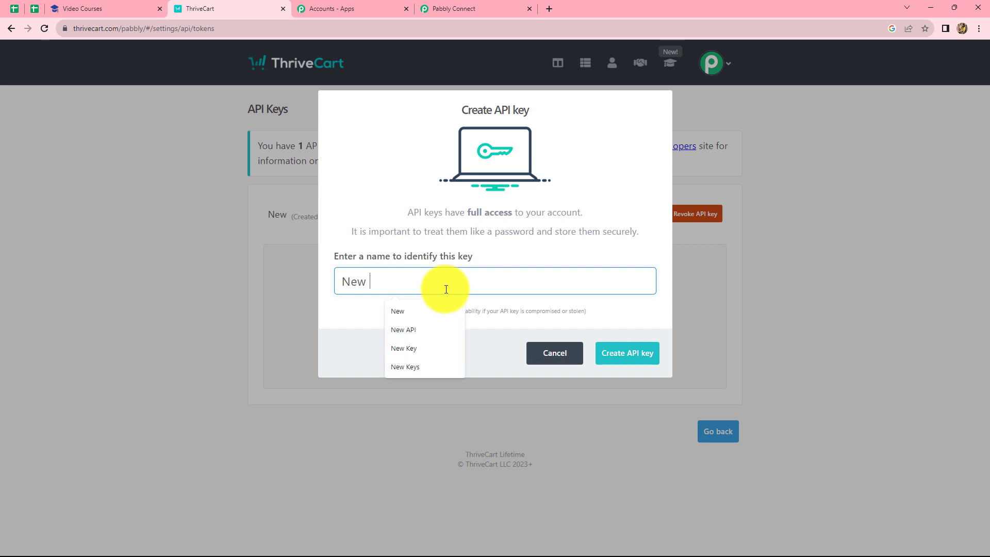
{"action": "type", "text": " Key"}
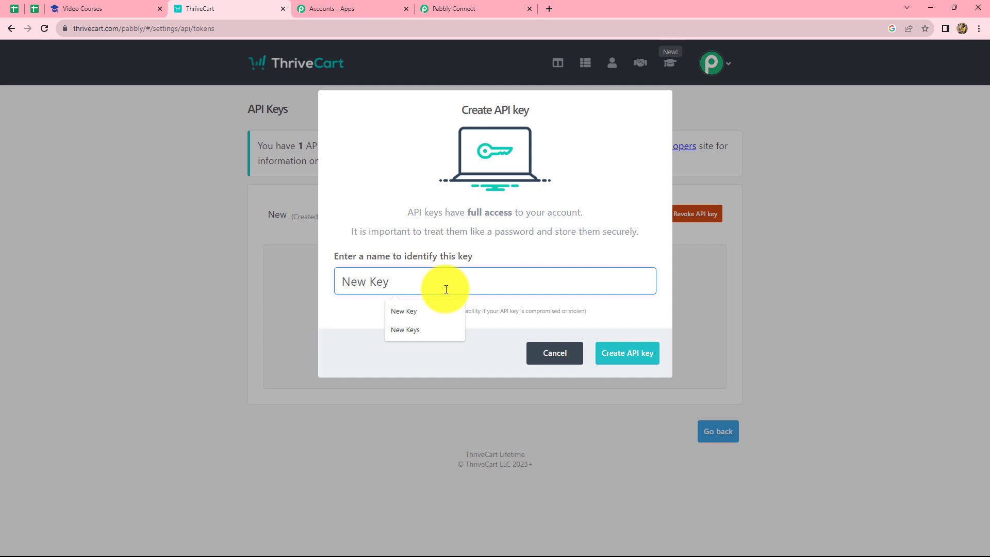
{"action": "left_click", "coordinate": [625, 351]}
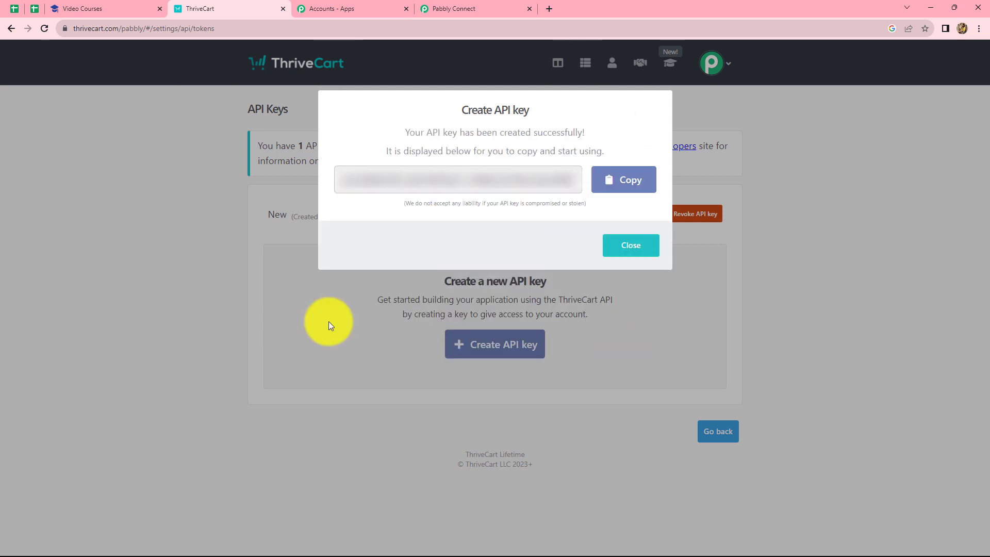
{"action": "left_click", "coordinate": [622, 181]}
{"action": "left_click", "coordinate": [625, 249]}
Step: Return to Pabbly Connect, paste the API key into the new connection's Token field and save the connection
{"action": "left_click", "coordinate": [460, 6]}
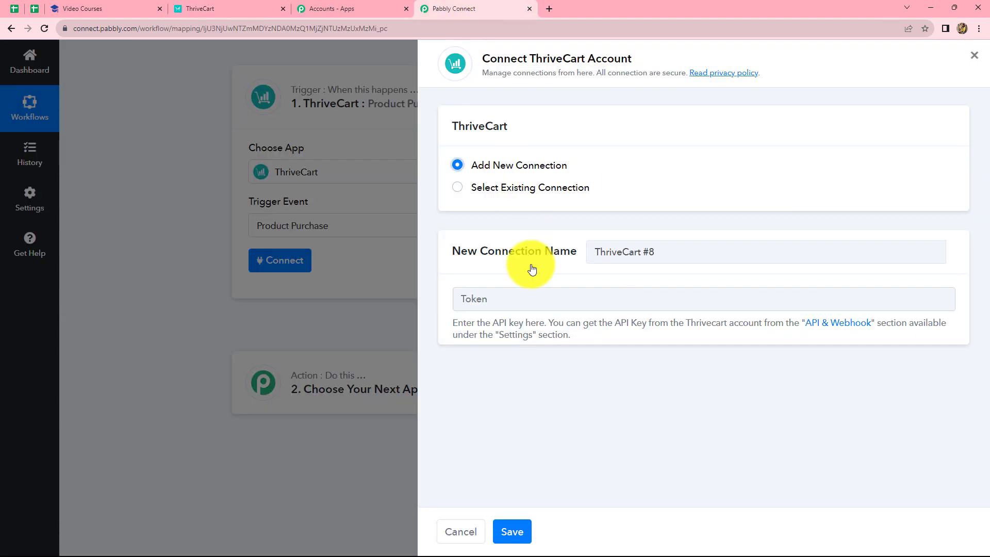
{"action": "left_click", "coordinate": [513, 294]}
{"action": "key", "text": "ctrl+v"}
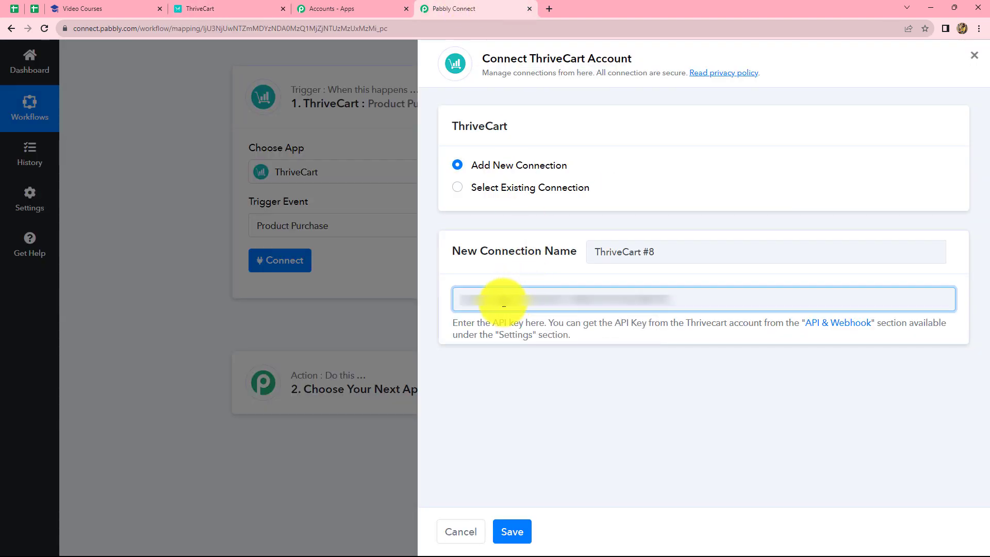
{"action": "left_click", "coordinate": [512, 531]}
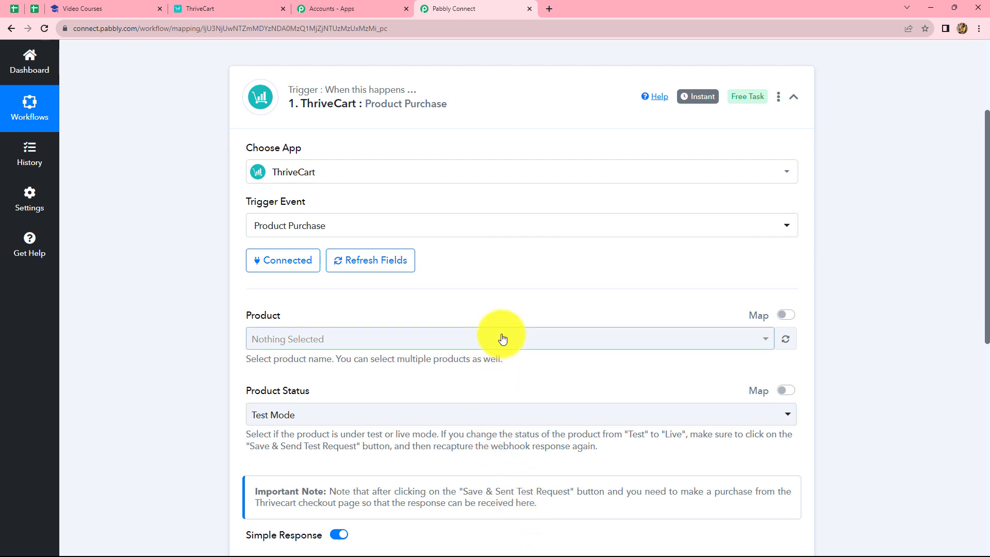
Step: Switch to ThriveCart and locate the Advanced PHP product in the products list
{"action": "scroll", "coordinate": [502, 338], "scroll_direction": "down", "scroll_amount": 2}
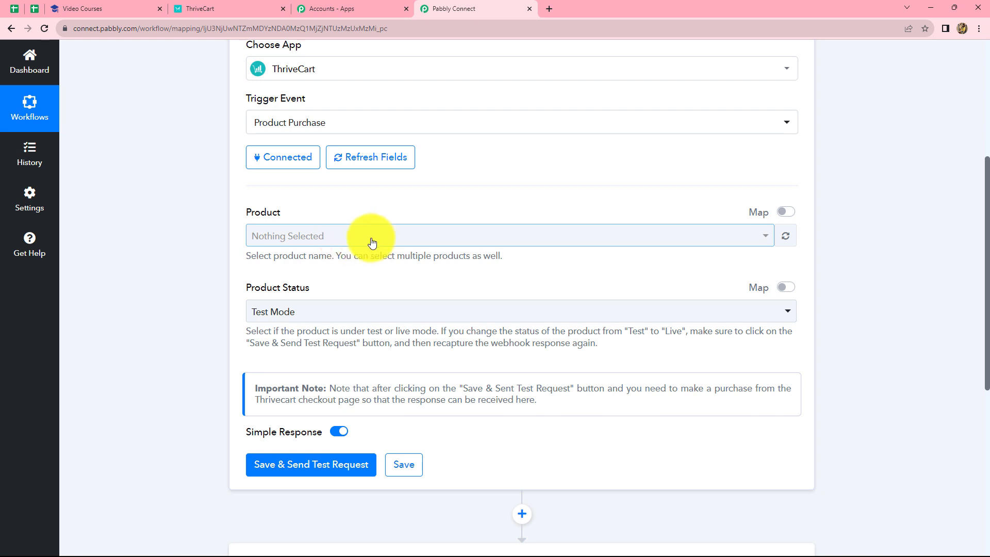
{"action": "left_click", "coordinate": [253, 6]}
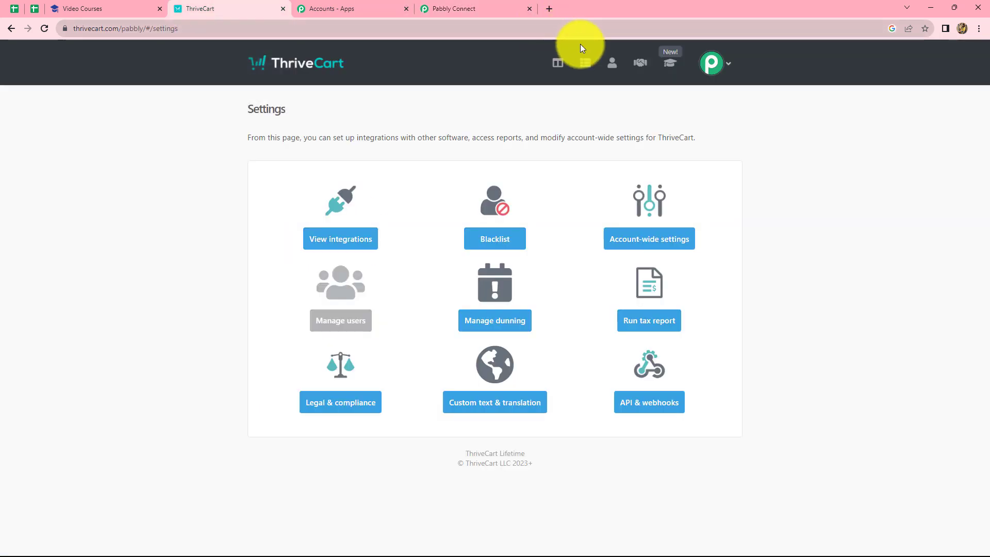
{"action": "left_click", "coordinate": [585, 66]}
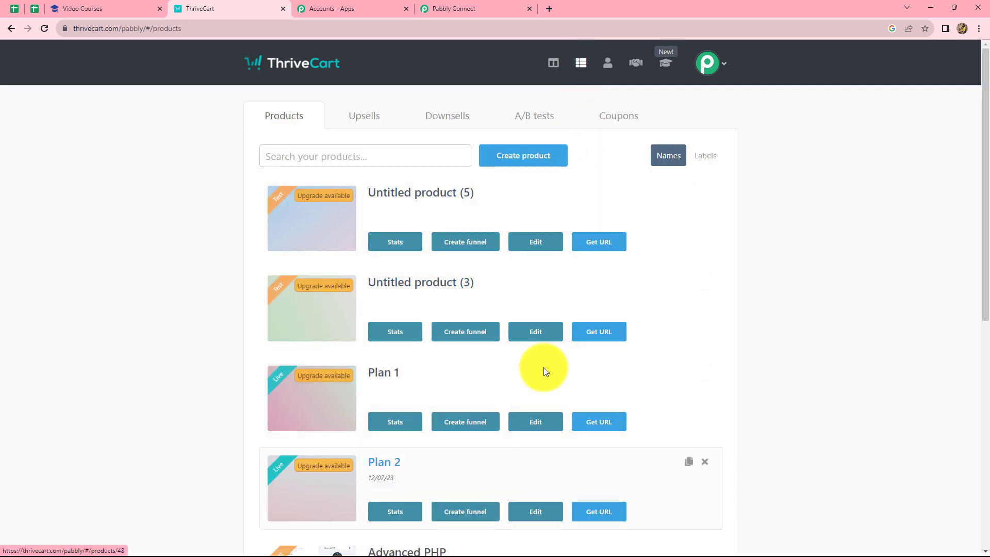
{"action": "scroll", "coordinate": [570, 311], "scroll_direction": "down", "scroll_amount": 5}
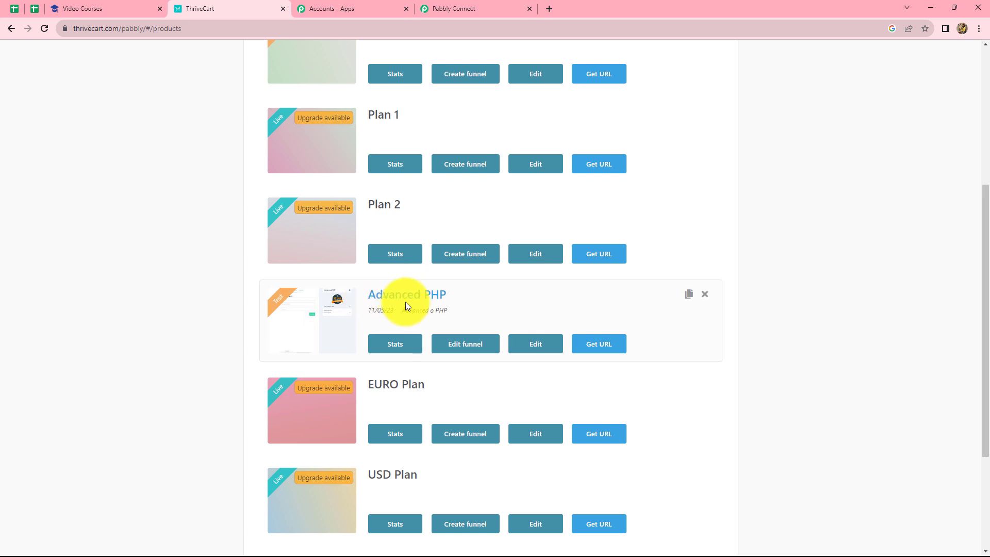
Step: In the Pabbly Connect trigger, select Advanced PHP as the product, then save and send the test request
{"action": "left_click", "coordinate": [473, 16]}
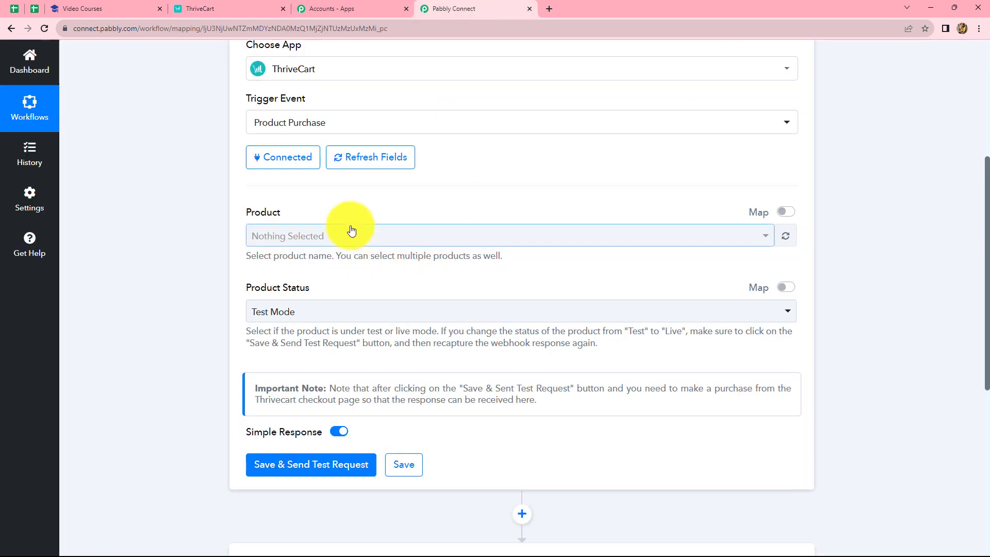
{"action": "left_click", "coordinate": [348, 236]}
{"action": "left_click", "coordinate": [330, 387]}
{"action": "left_click", "coordinate": [239, 312]}
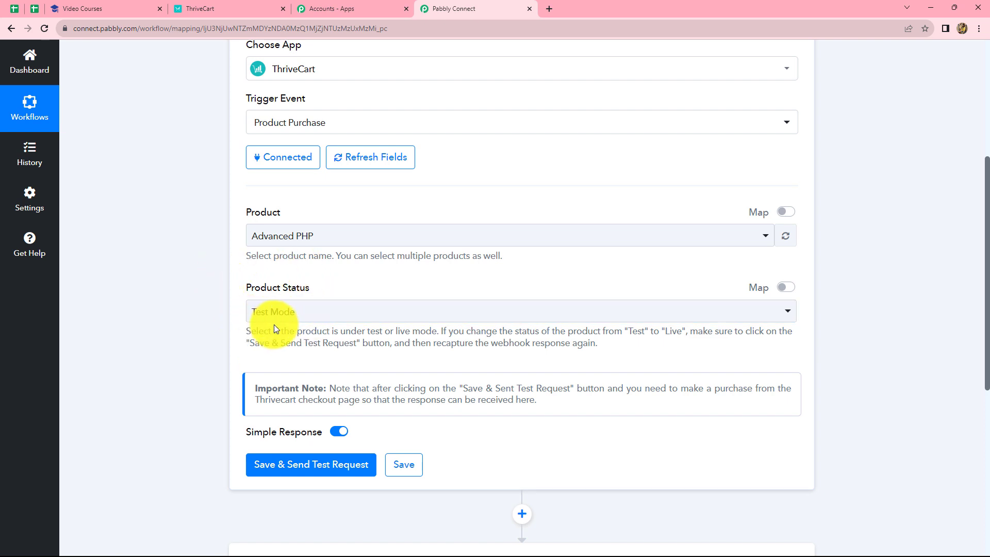
{"action": "left_click", "coordinate": [303, 469]}
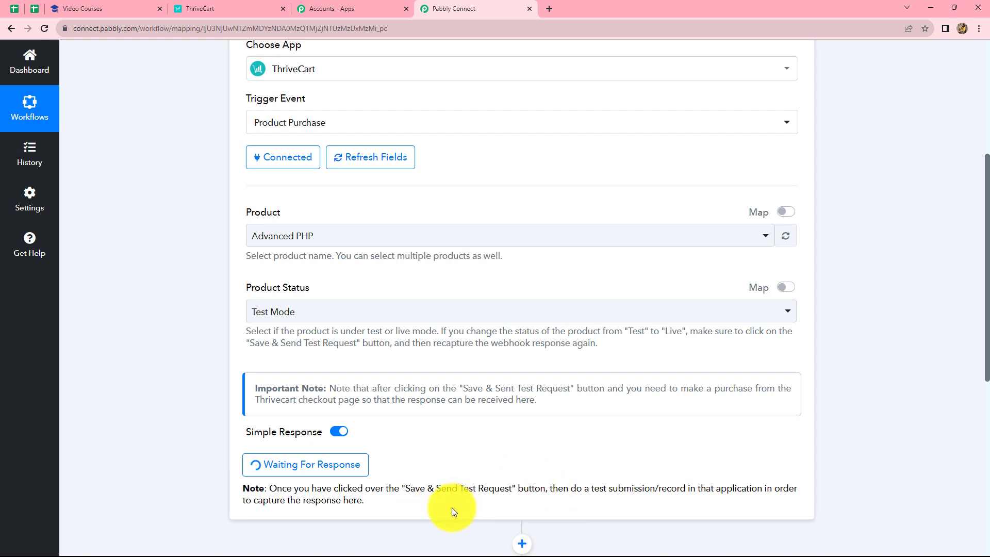
Step: Switch to ThriveCart and open the checkout page of the Advanced PHP product
{"action": "left_click", "coordinate": [185, 10]}
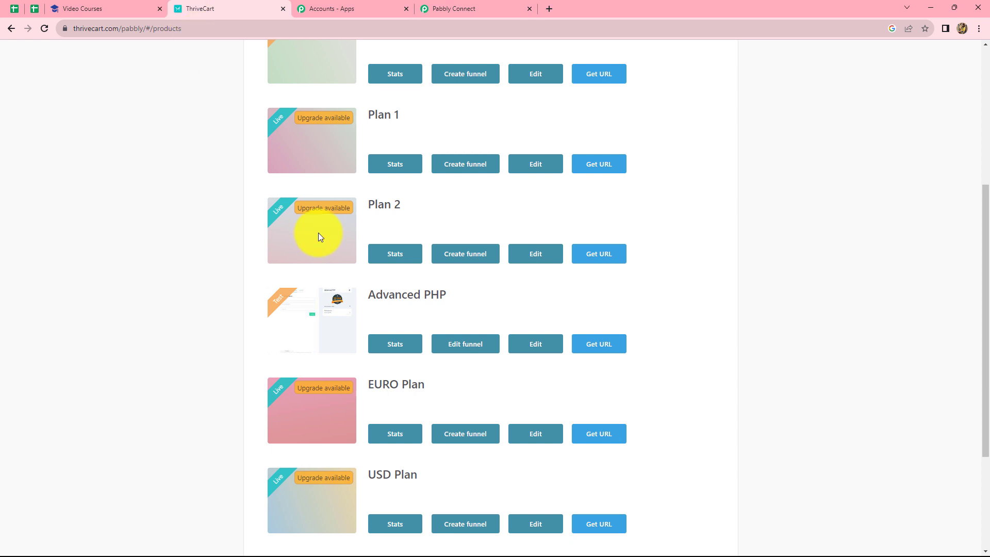
{"action": "left_click", "coordinate": [598, 350]}
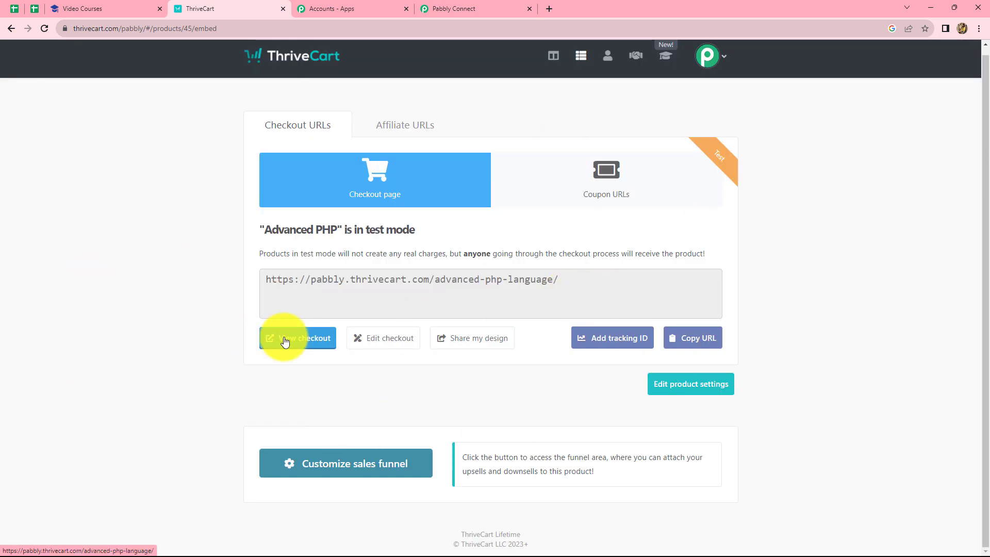
{"action": "left_click", "coordinate": [285, 341]}
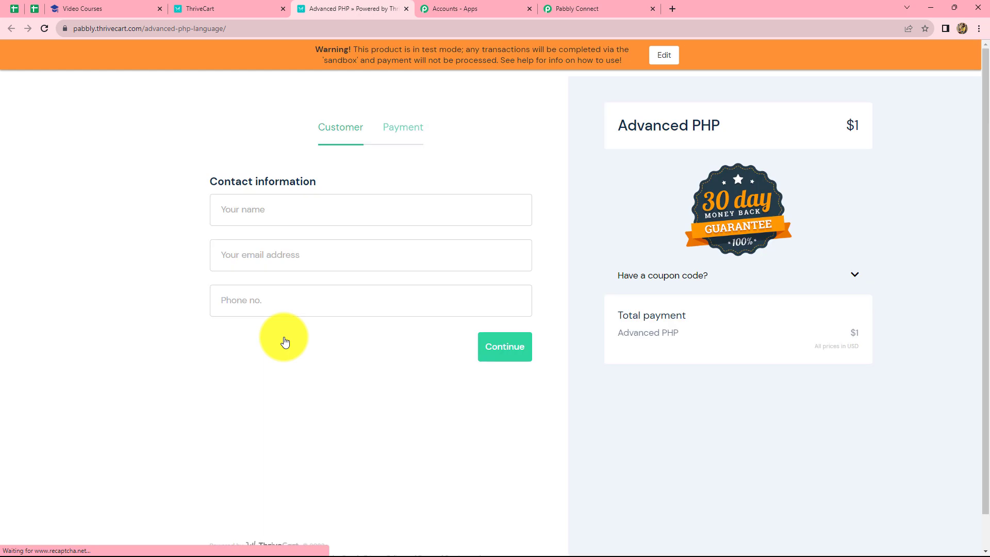
Step: Fill in the test customer's name, email address and phone number in the checkout form and continue to payment
{"action": "left_click", "coordinate": [281, 216]}
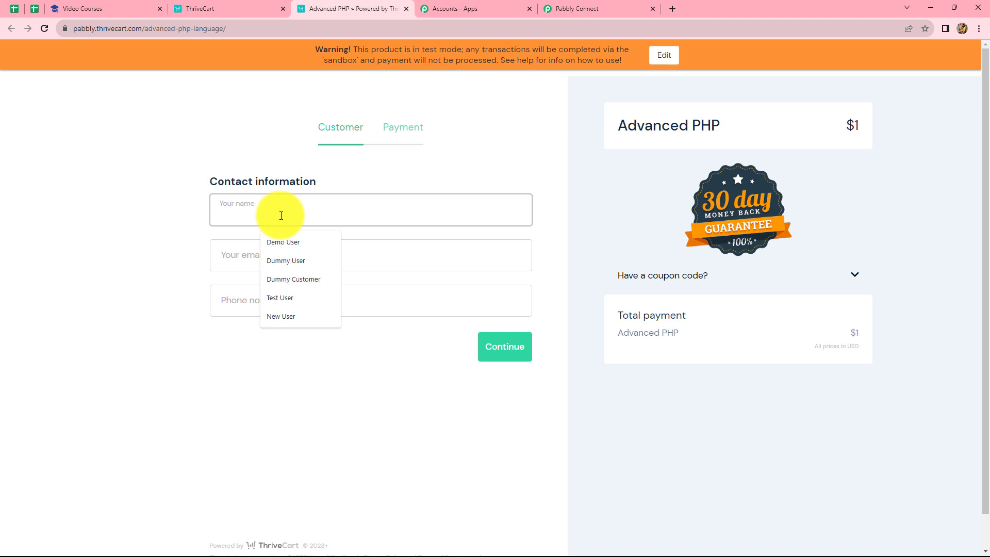
{"action": "left_click", "coordinate": [280, 215]}
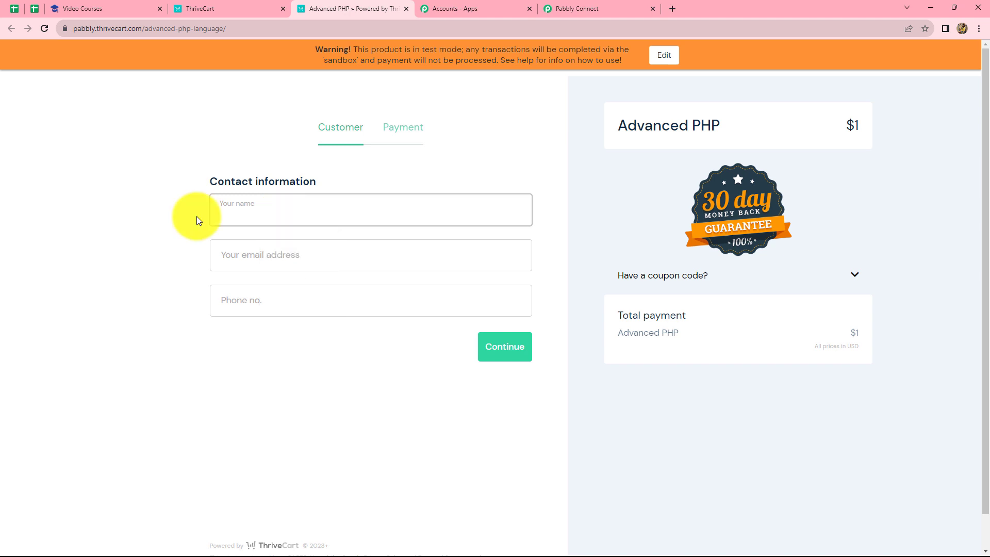
{"action": "type", "text": "Dummy User"}
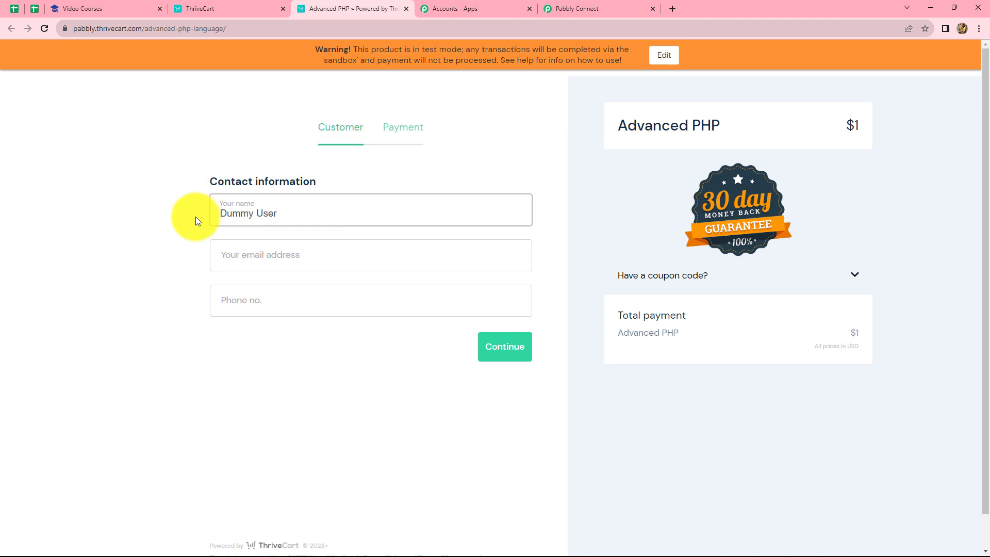
{"action": "left_click", "coordinate": [218, 257]}
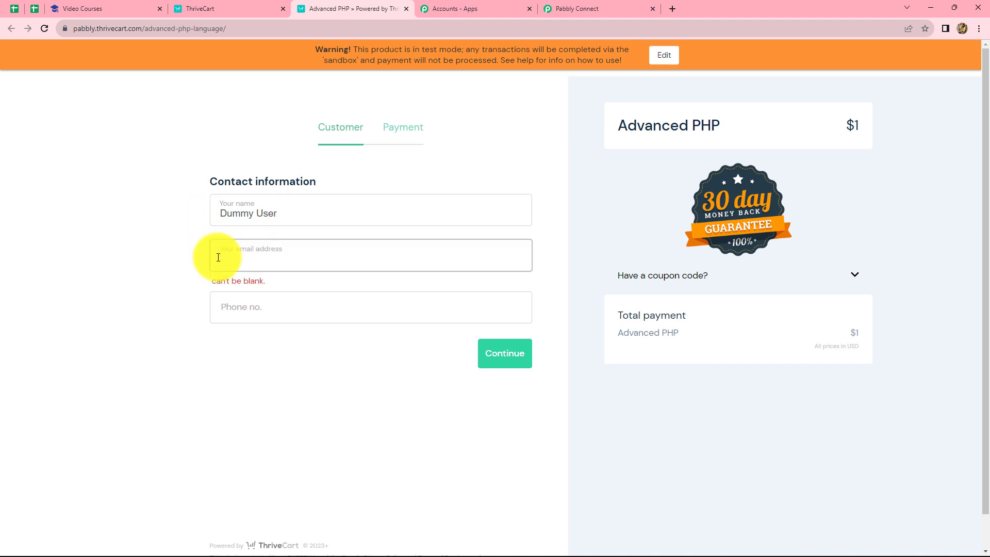
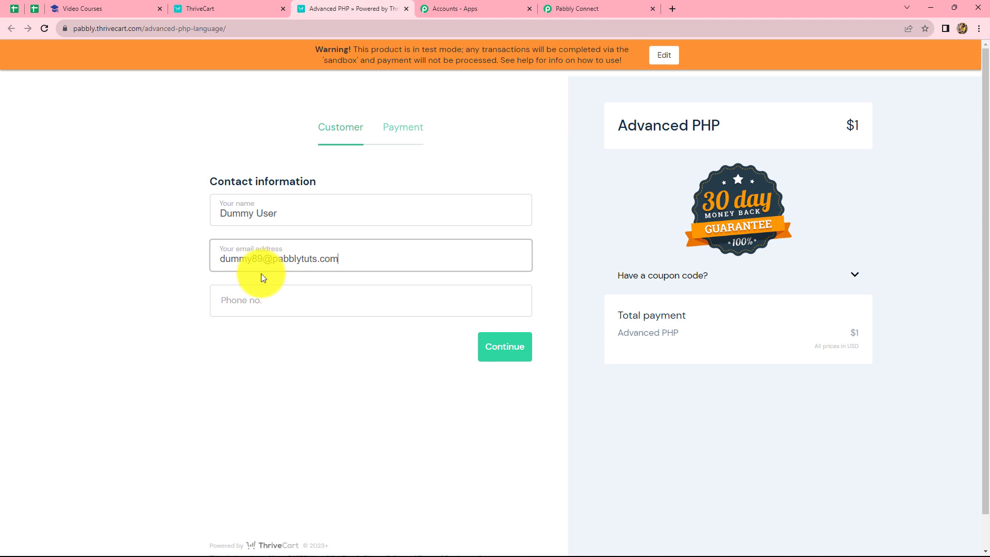
{"action": "left_click", "coordinate": [242, 304]}
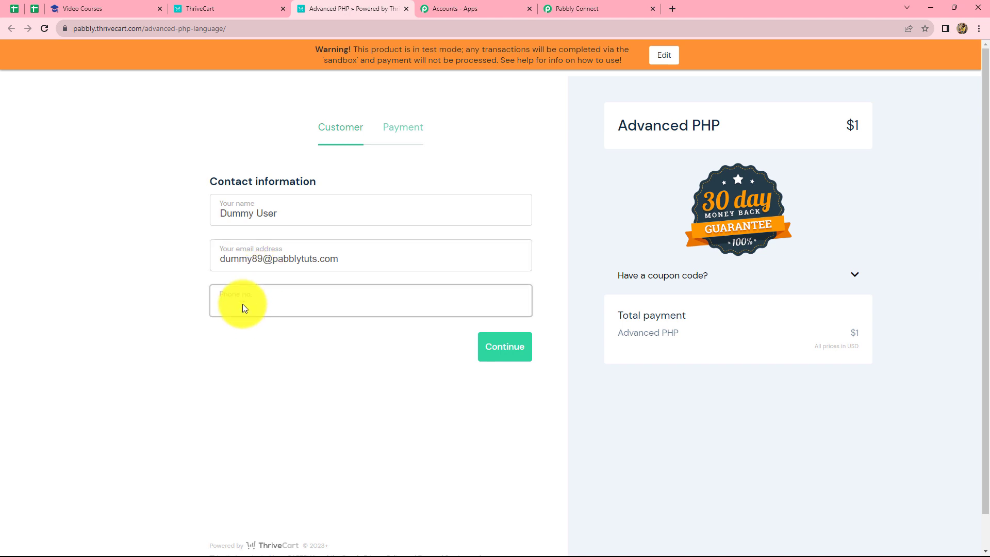
{"action": "type", "text": "8888888888"}
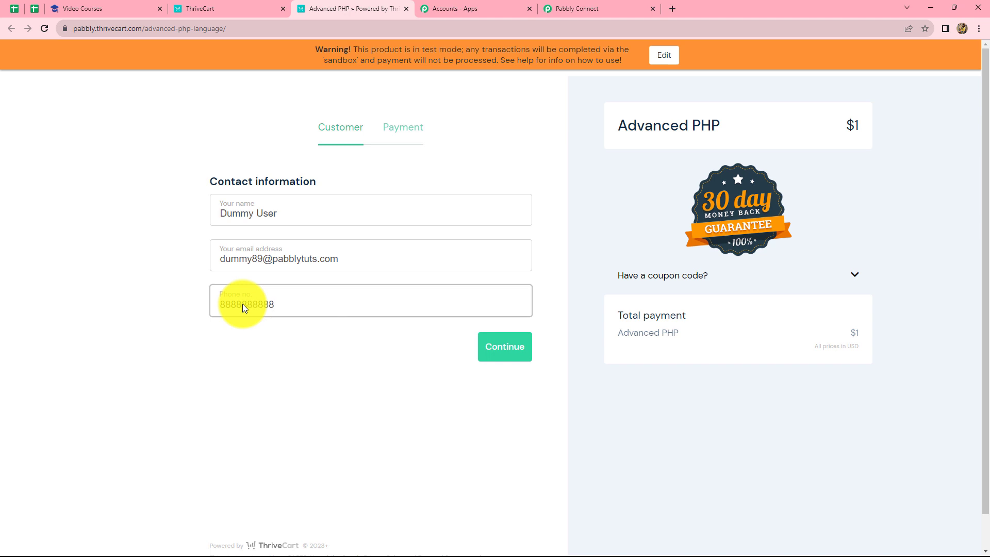
{"action": "left_click", "coordinate": [513, 343]}
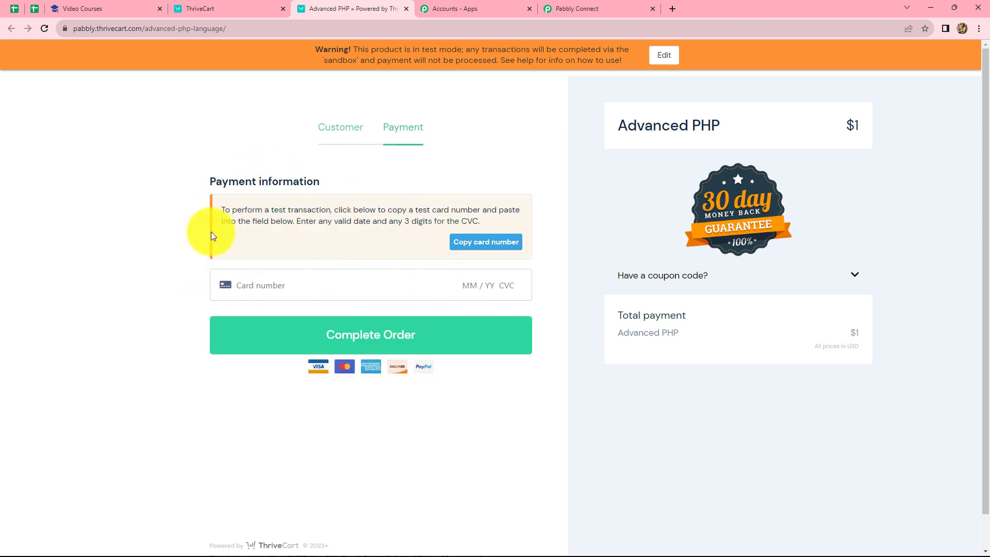
Step: Copy the supplied test card number into the payment form, enter an expiry date and CVC, and complete the order
{"action": "left_click", "coordinate": [466, 251]}
{"action": "left_click", "coordinate": [303, 284]}
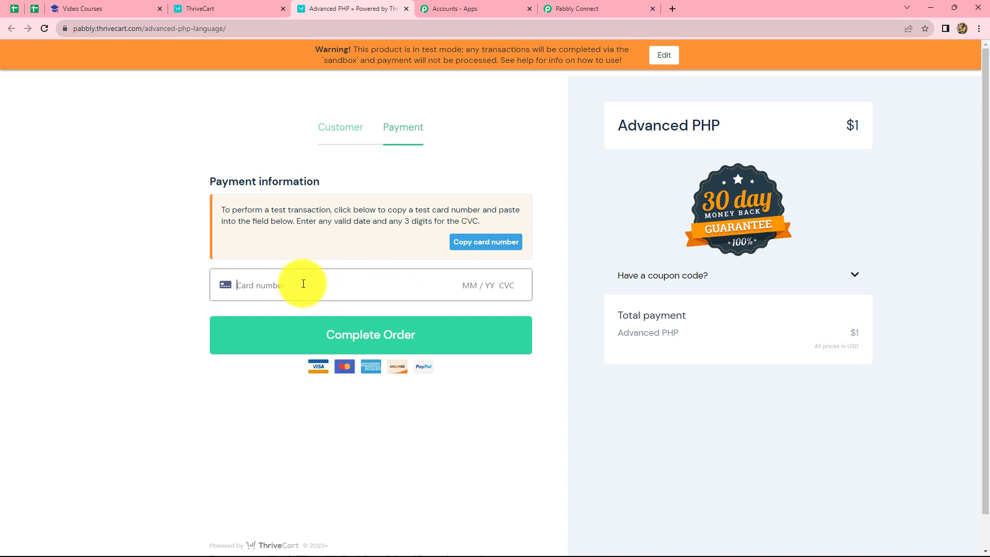
{"action": "key", "text": "ctrl+v"}
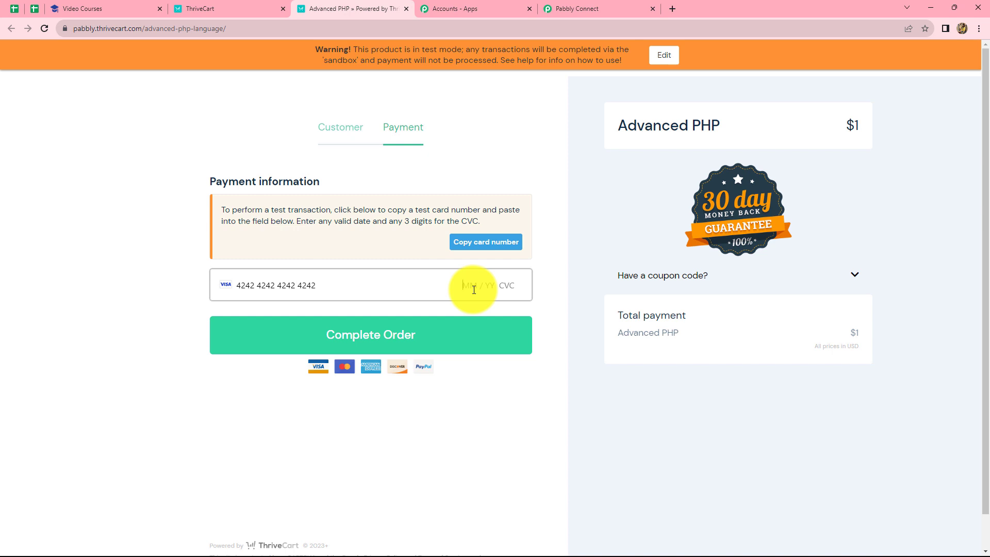
{"action": "type", "text": "02 / 29 "}
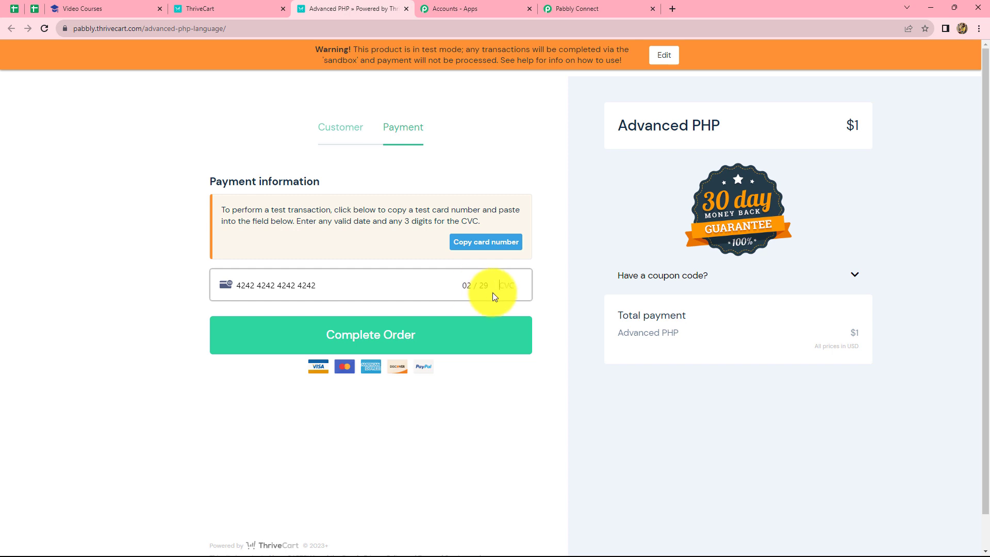
{"action": "type", "text": "777"}
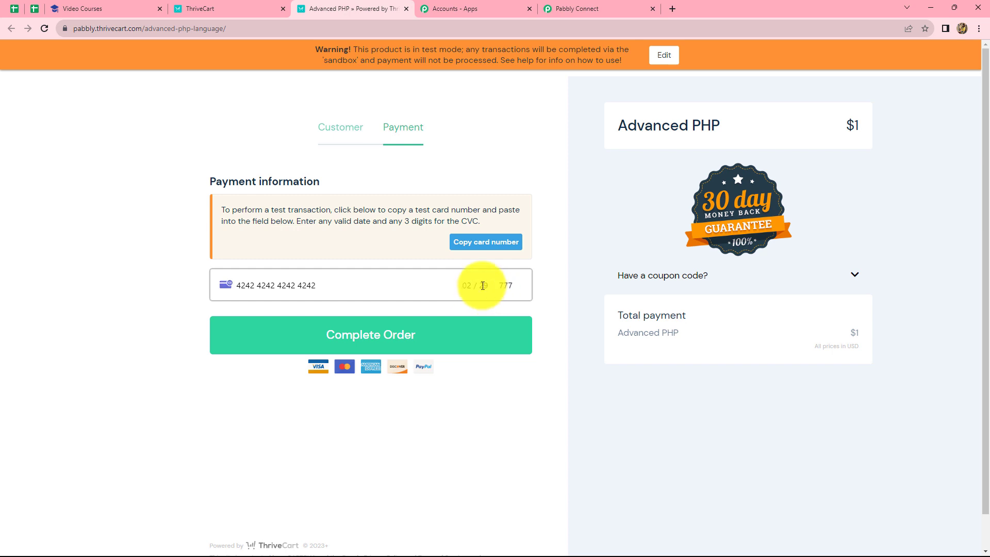
{"action": "left_click", "coordinate": [427, 341]}
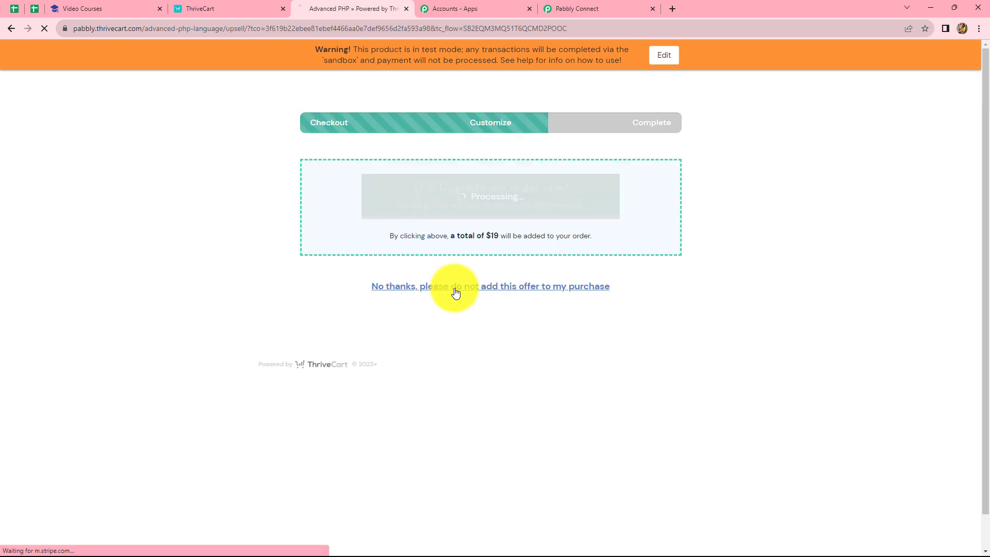
{"action": "left_click", "coordinate": [457, 289]}
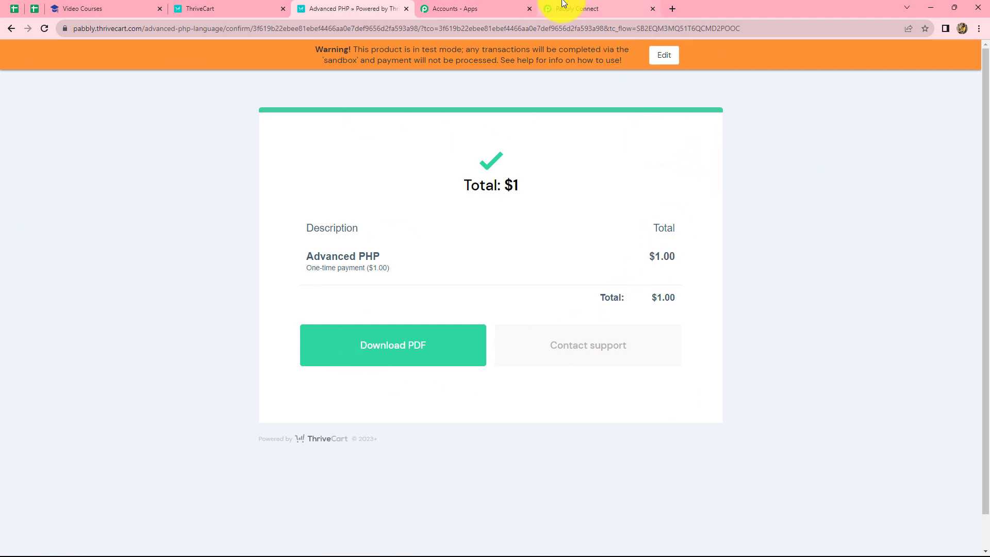
Step: Examine the captured purchase response in the Pabbly Connect trigger and the list of courses on the Uteach site
{"action": "left_click", "coordinate": [577, 8]}
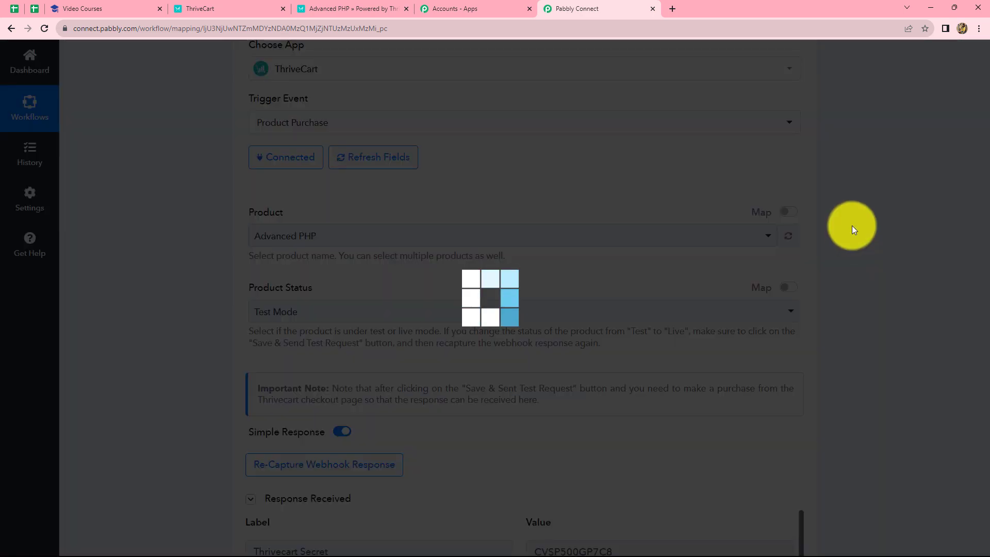
{"action": "scroll", "coordinate": [851, 226], "scroll_direction": "down", "scroll_amount": 7}
{"action": "scroll", "coordinate": [851, 224], "scroll_direction": "down", "scroll_amount": 3}
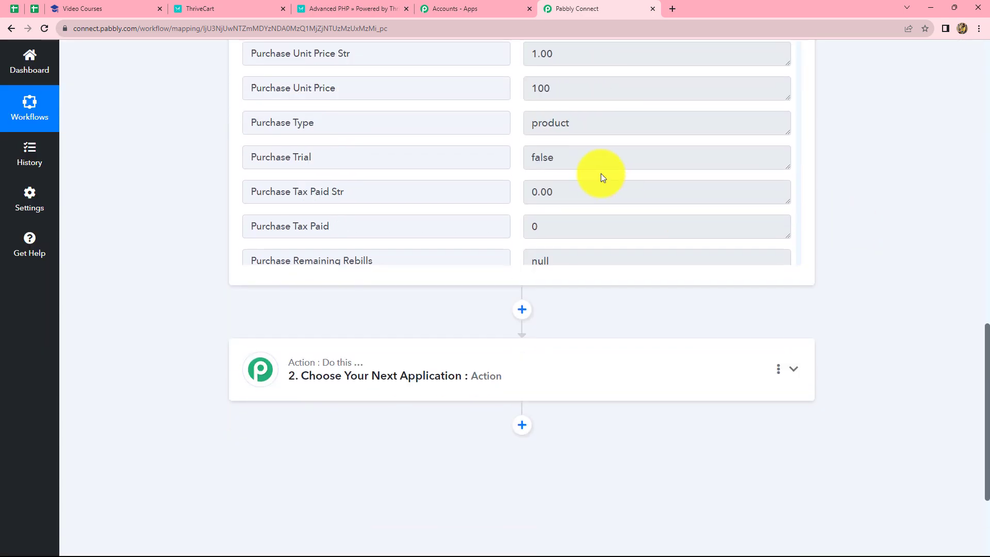
{"action": "scroll", "coordinate": [593, 149], "scroll_direction": "up", "scroll_amount": 3}
{"action": "scroll", "coordinate": [584, 220], "scroll_direction": "down", "scroll_amount": 20}
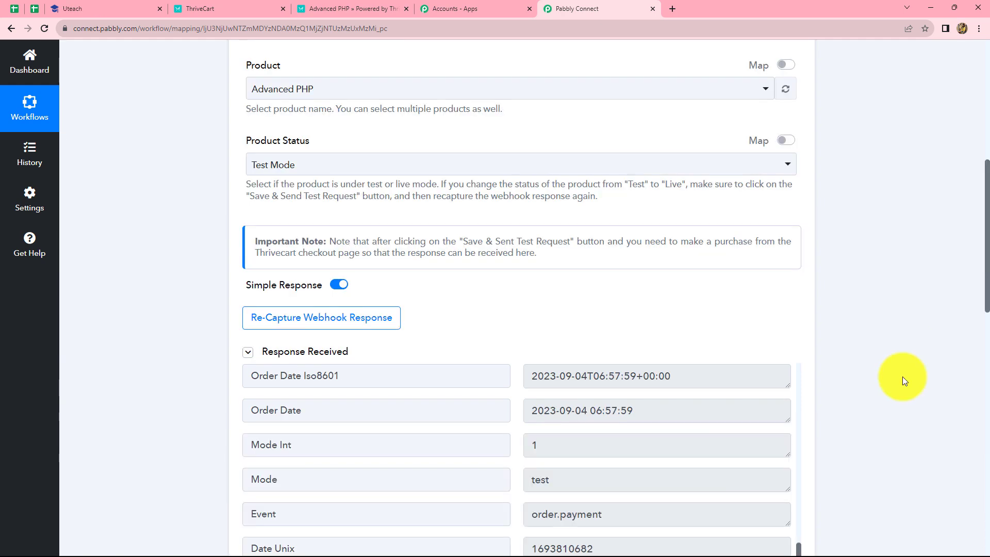
{"action": "scroll", "coordinate": [902, 376], "scroll_direction": "up", "scroll_amount": 1}
{"action": "scroll", "coordinate": [902, 376], "scroll_direction": "down", "scroll_amount": 5}
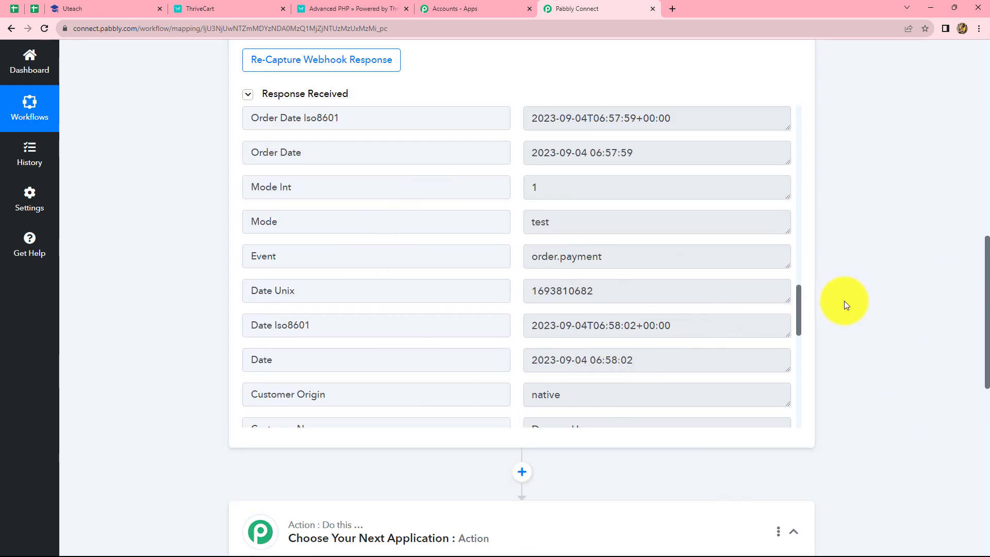
{"action": "scroll", "coordinate": [843, 302], "scroll_direction": "down", "scroll_amount": 7}
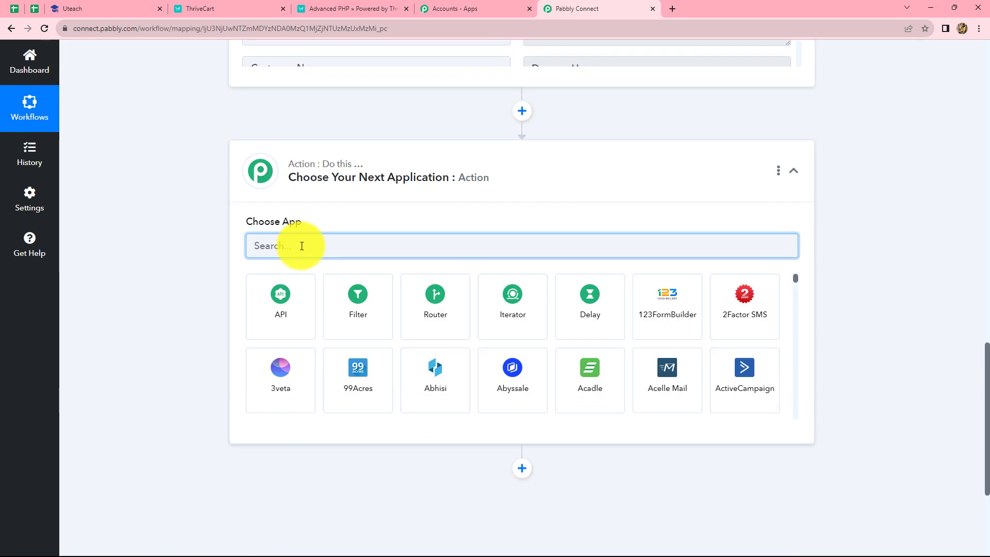
{"action": "left_click", "coordinate": [72, 9]}
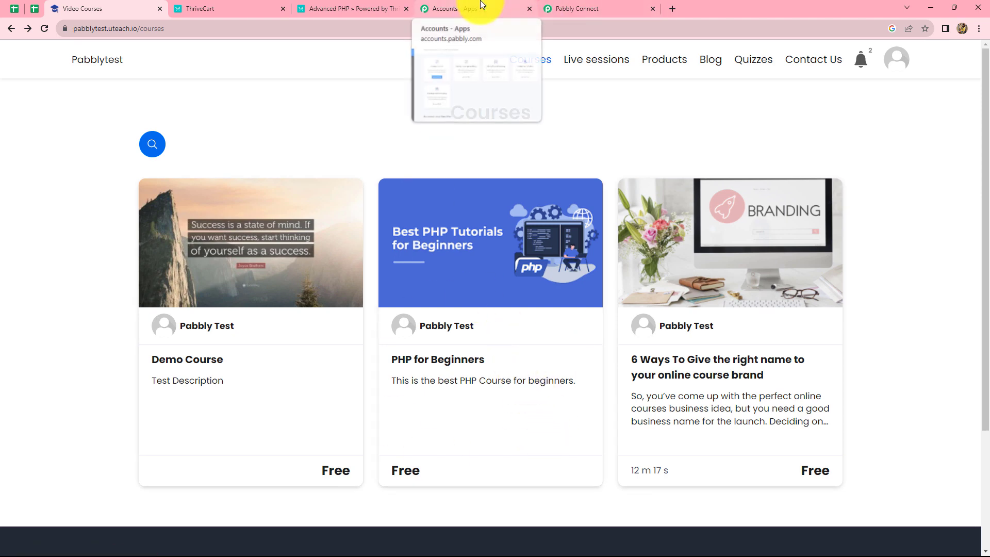
{"action": "left_click", "coordinate": [586, 5]}
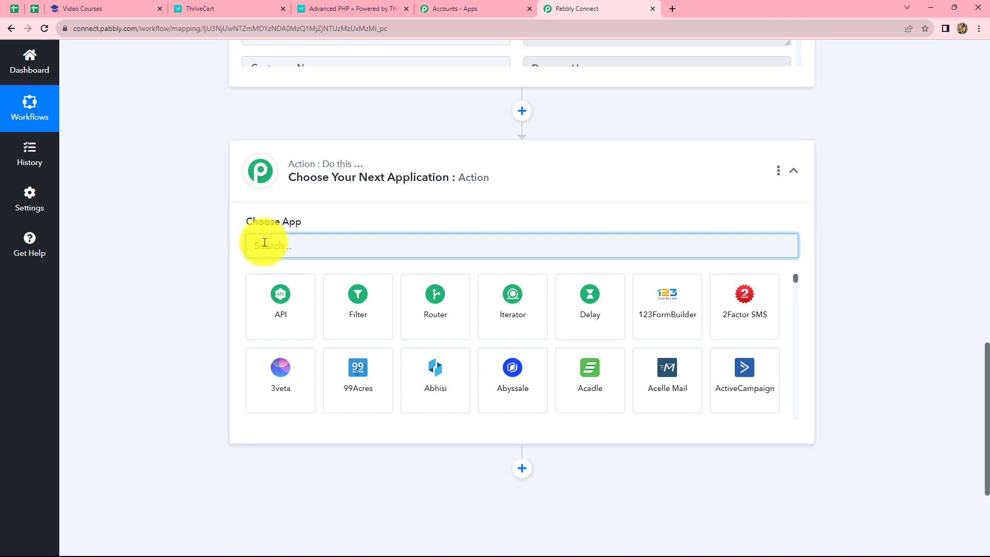
Step: Set the Pabbly Connect action to Uteach with the Find User event and start adding a new connection
{"action": "type", "text": "uTEA"}
{"action": "left_click", "coordinate": [274, 296]}
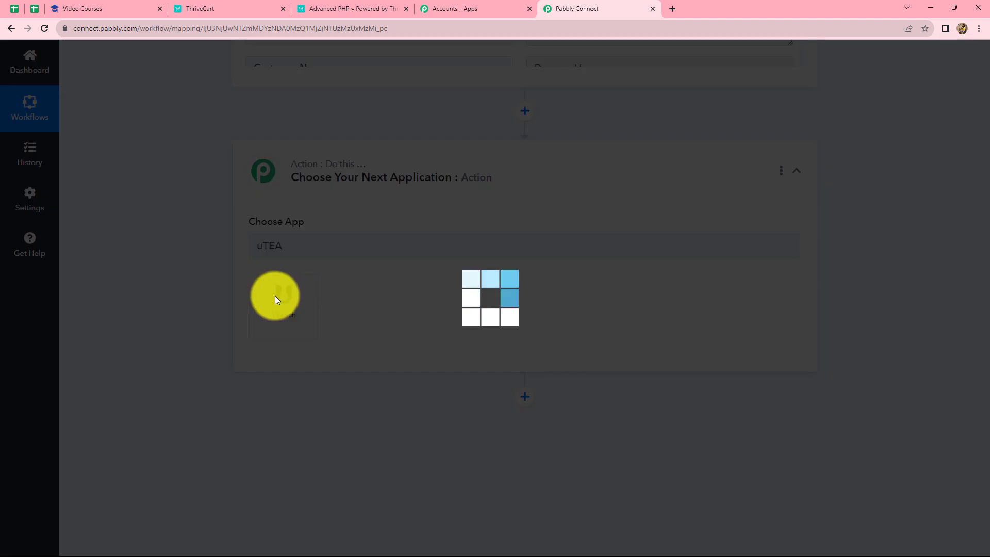
{"action": "left_click", "coordinate": [276, 300]}
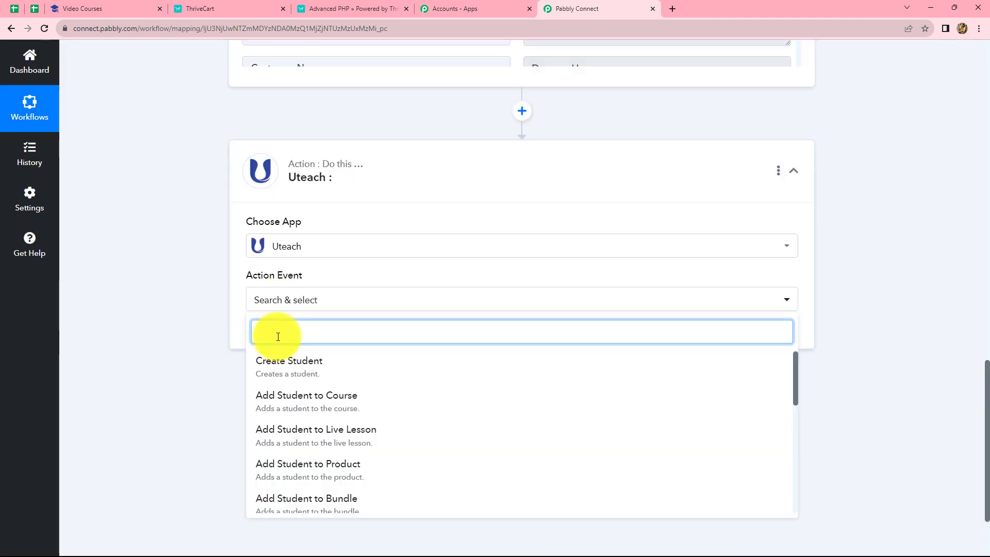
{"action": "type", "text": "FIN"}
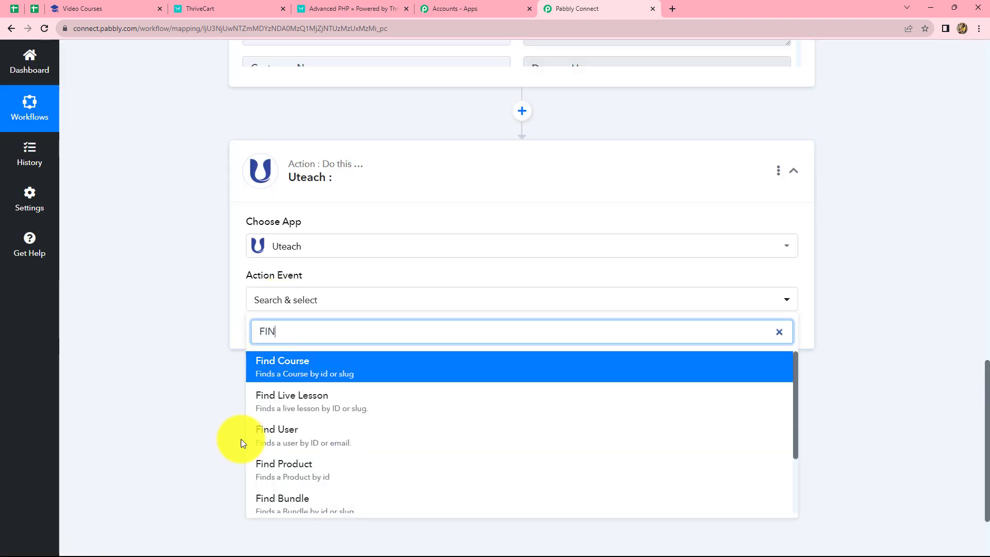
{"action": "left_click", "coordinate": [273, 434]}
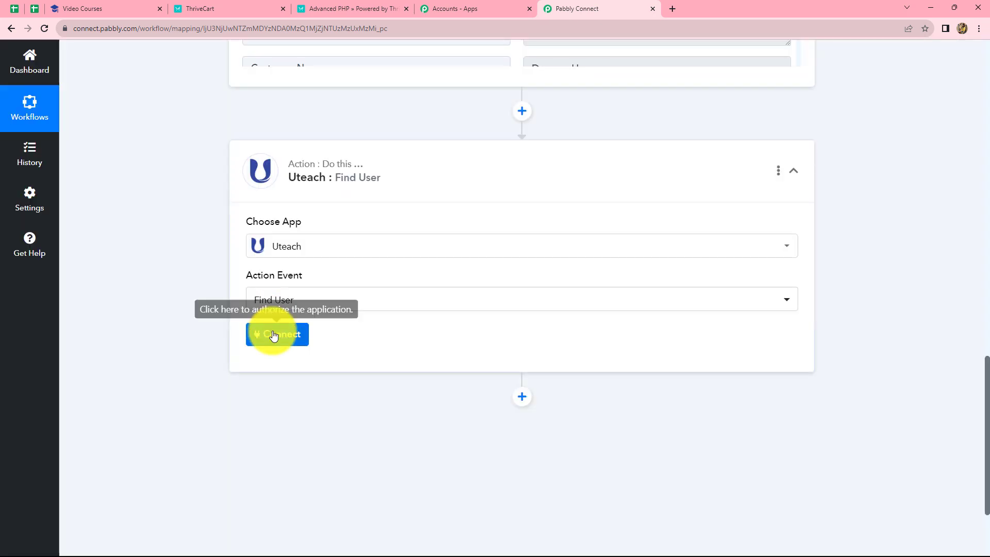
{"action": "left_click", "coordinate": [271, 333]}
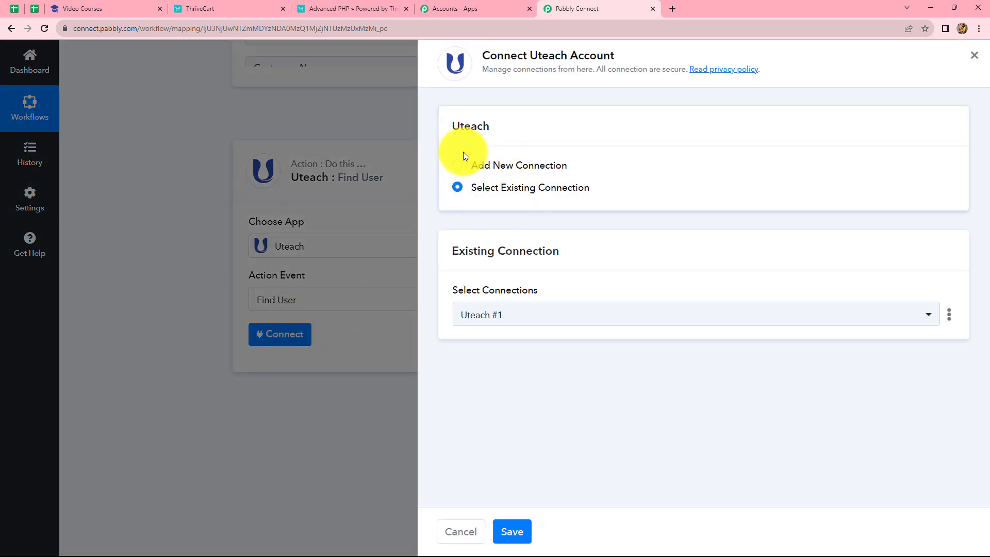
{"action": "left_click", "coordinate": [458, 166]}
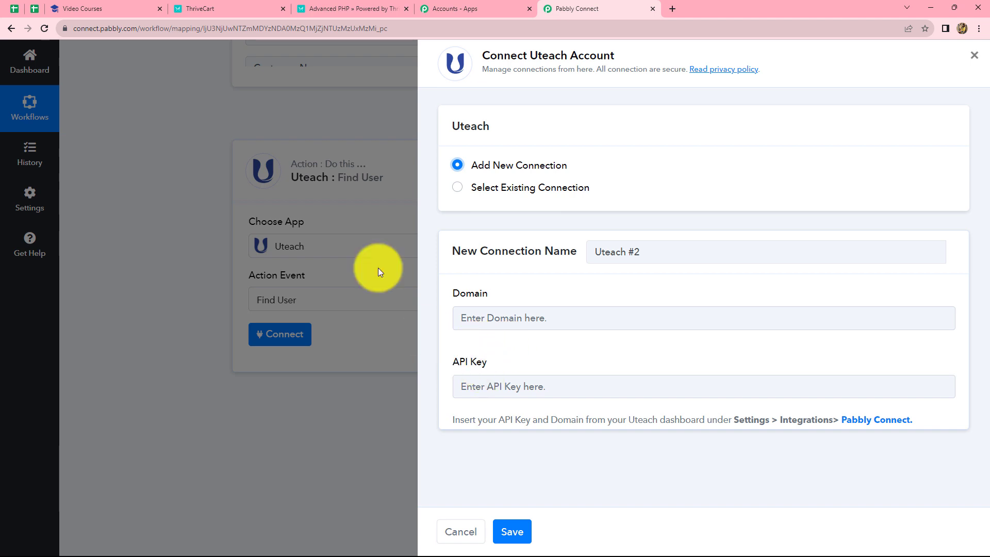
Step: Switch to the Uteach site and open the Pabbly Connect integration details in the dashboard's integration settings
{"action": "left_click", "coordinate": [116, 4]}
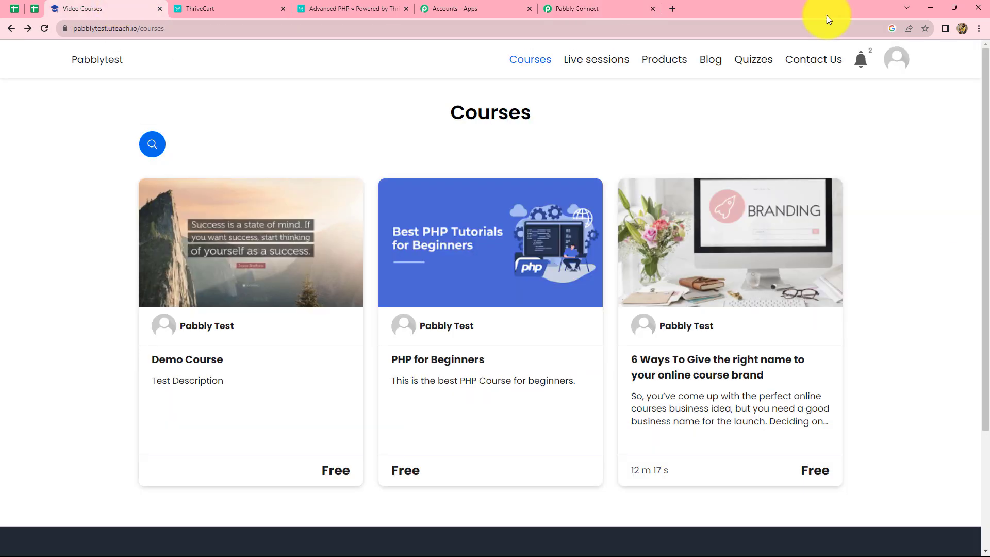
{"action": "left_click", "coordinate": [893, 63]}
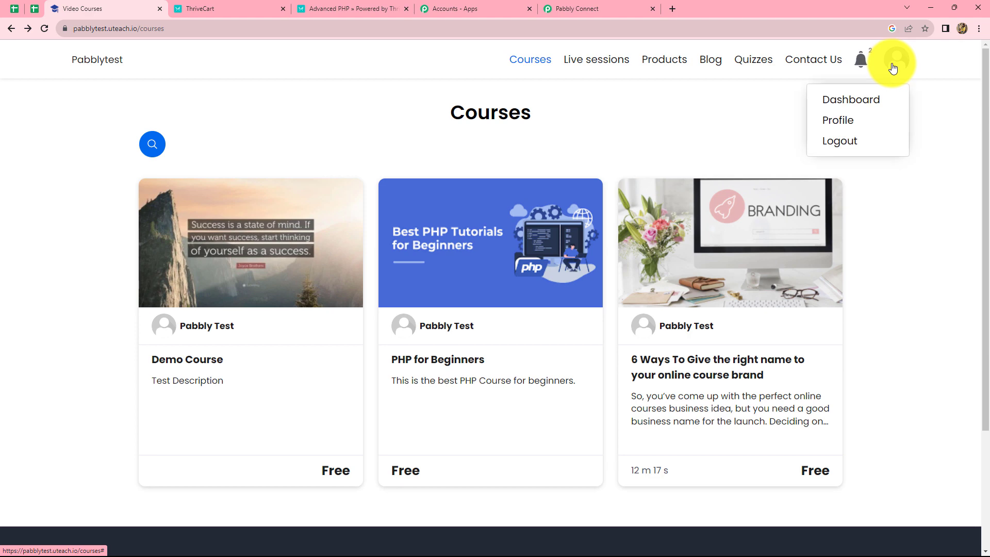
{"action": "left_click", "coordinate": [855, 103]}
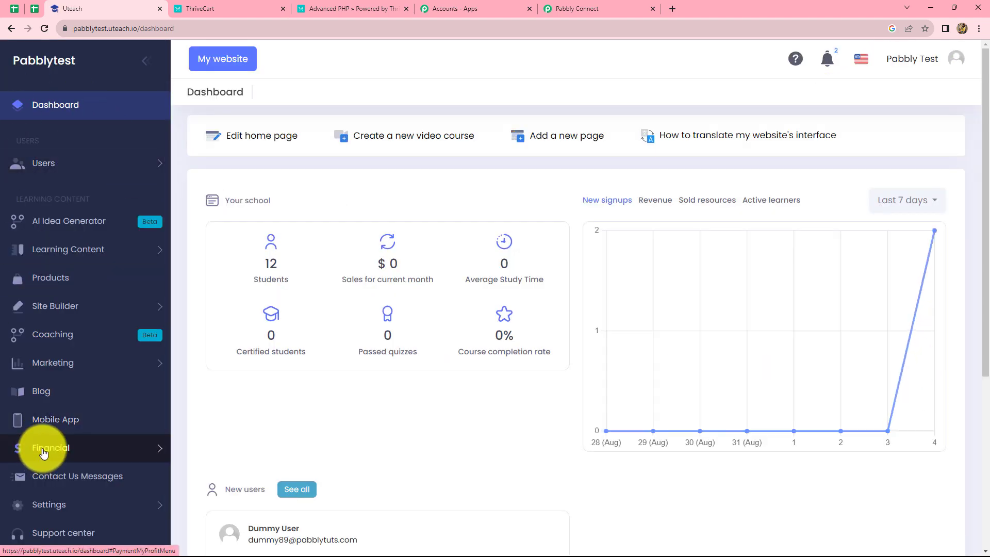
{"action": "left_click", "coordinate": [42, 504]}
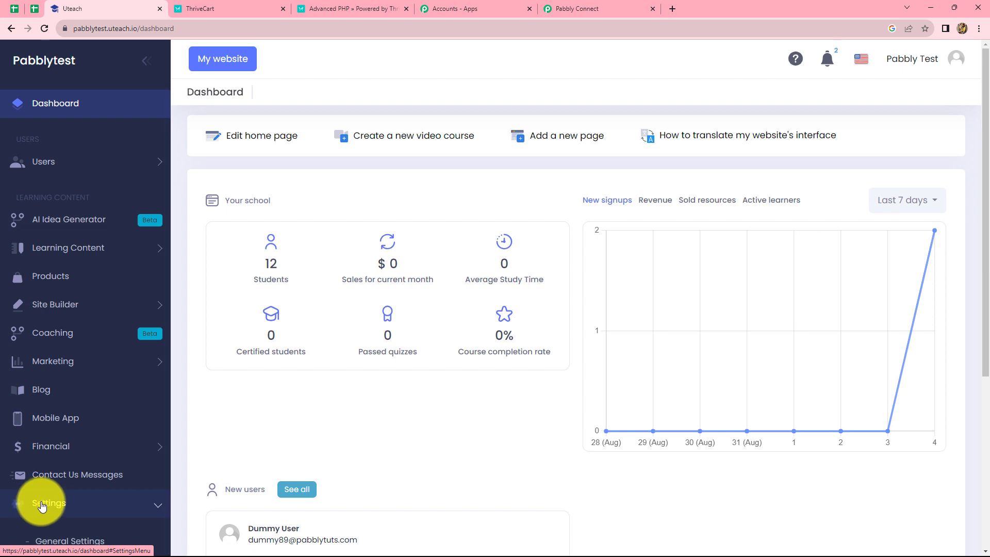
{"action": "scroll", "coordinate": [45, 503], "scroll_direction": "down", "scroll_amount": 2}
{"action": "scroll", "coordinate": [47, 492], "scroll_direction": "down", "scroll_amount": 1}
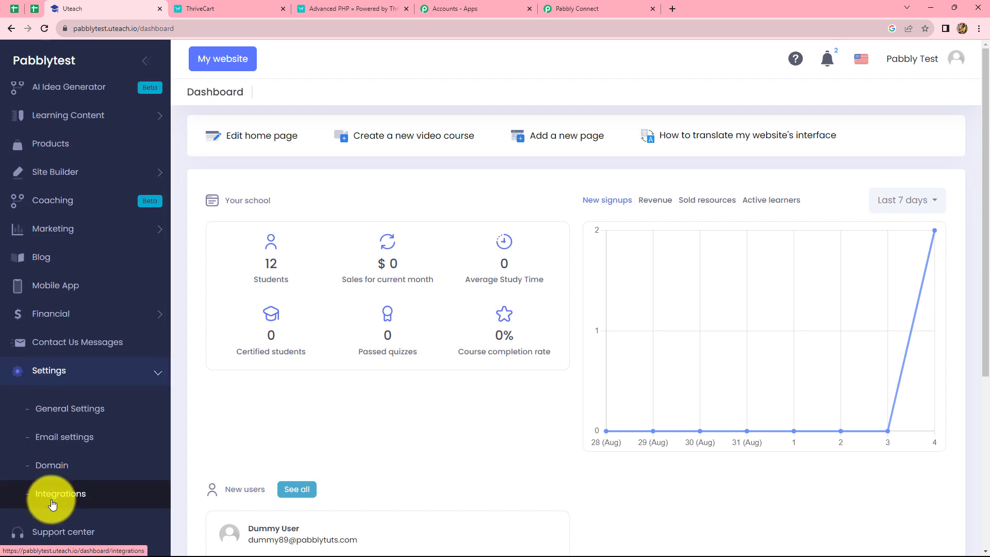
{"action": "left_click", "coordinate": [53, 496]}
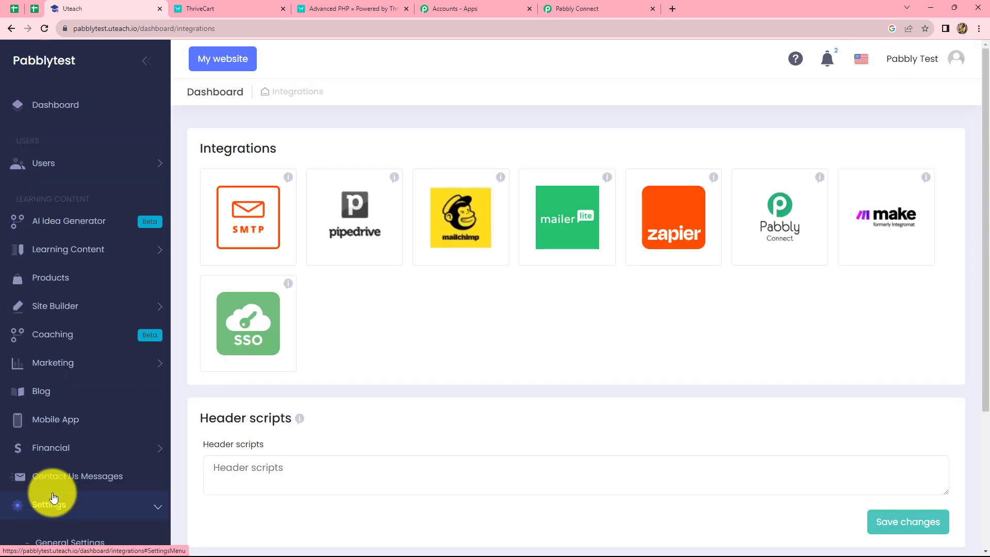
{"action": "left_click", "coordinate": [776, 239]}
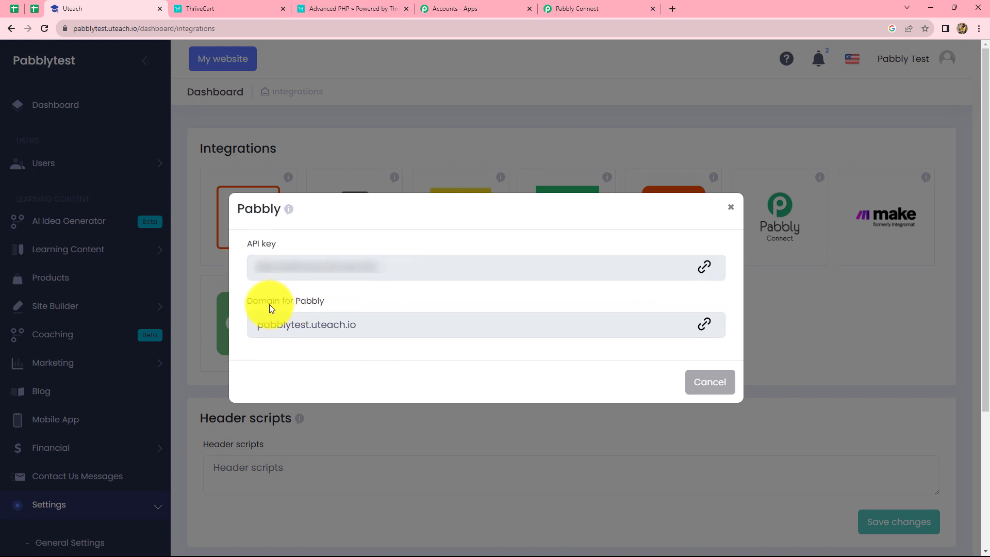
Step: Copy the Uteach domain pabblytest.uteach.io into the Domain field of the new Pabbly Connect connection
{"action": "left_click", "coordinate": [705, 327]}
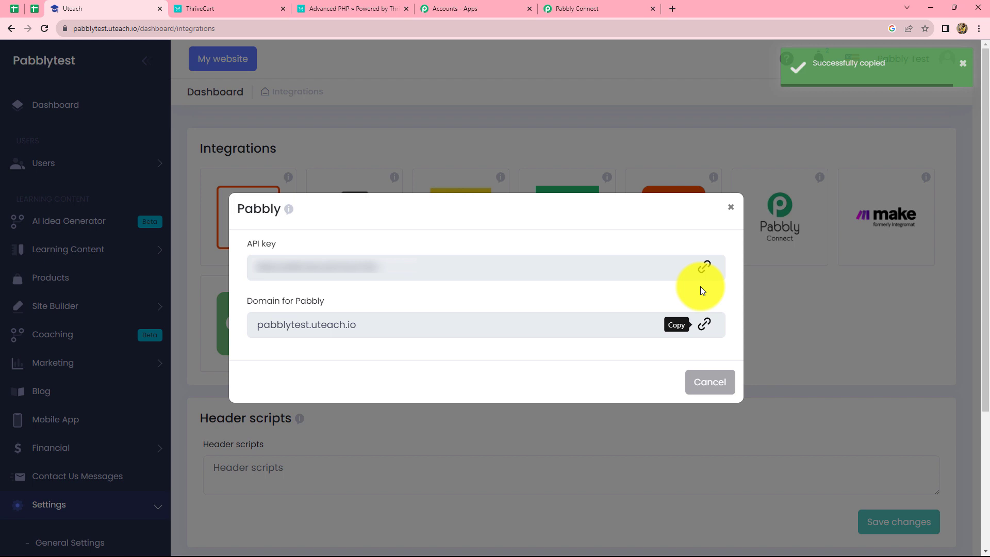
{"action": "left_click", "coordinate": [563, 8]}
{"action": "left_click", "coordinate": [470, 316]}
{"action": "key", "text": "ctrl+v"}
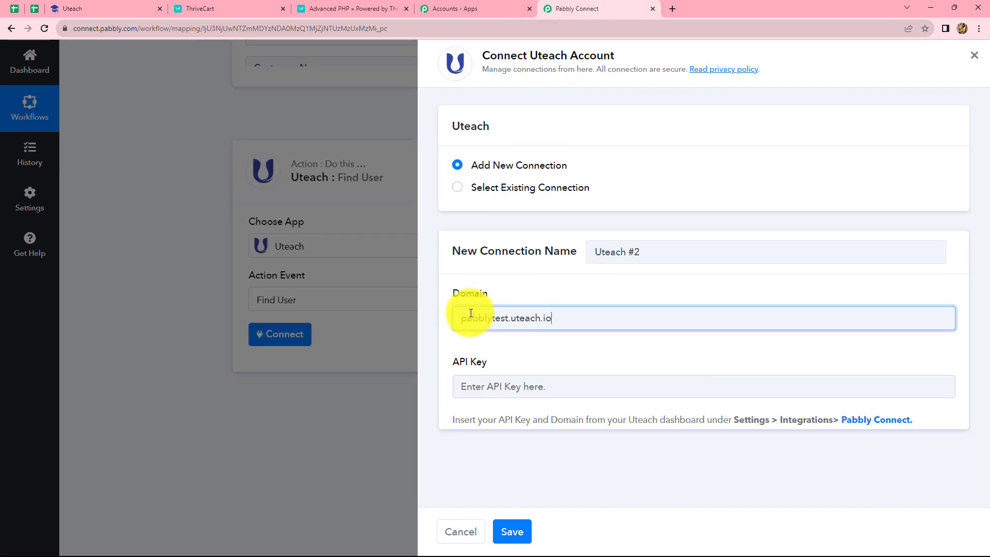
Step: Copy the API key from Uteach into the connection's API Key field and save the connection
{"action": "left_click", "coordinate": [469, 387]}
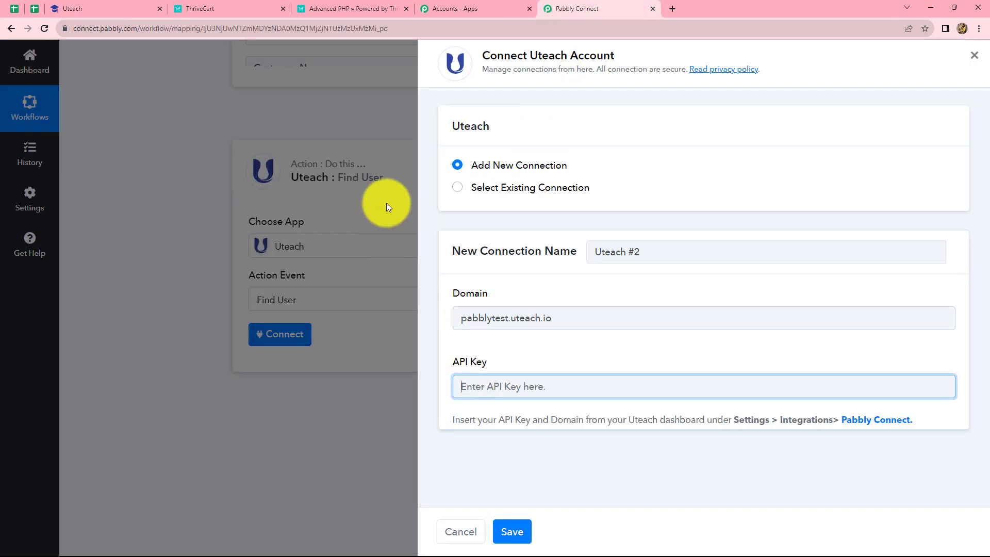
{"action": "left_click", "coordinate": [102, 8]}
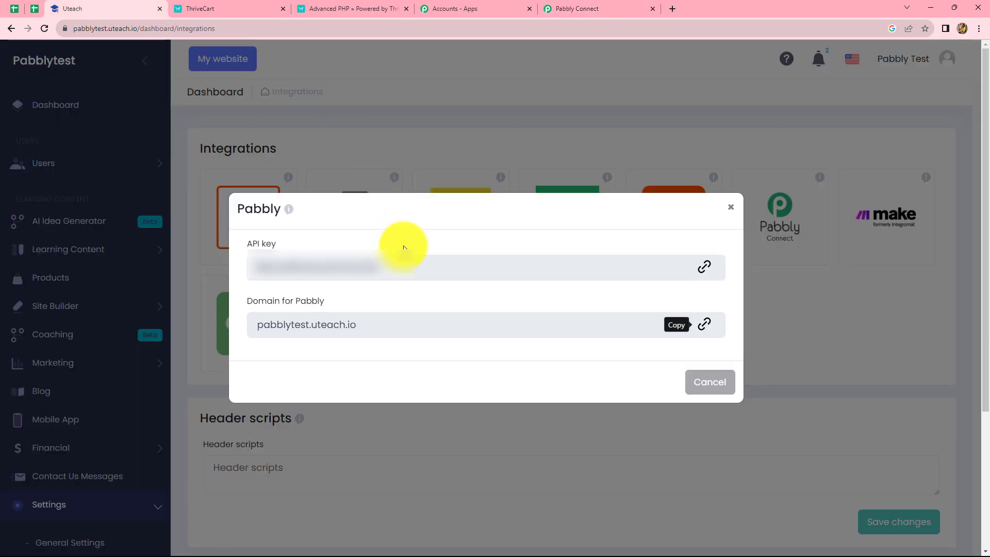
{"action": "left_click", "coordinate": [695, 276]}
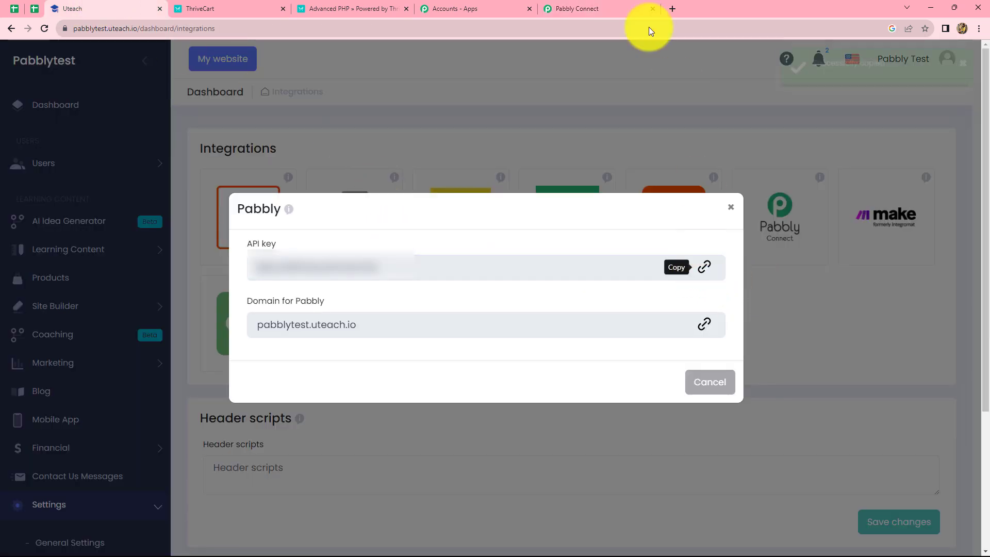
{"action": "left_click", "coordinate": [636, 9]}
{"action": "key", "text": "ctrl+v"}
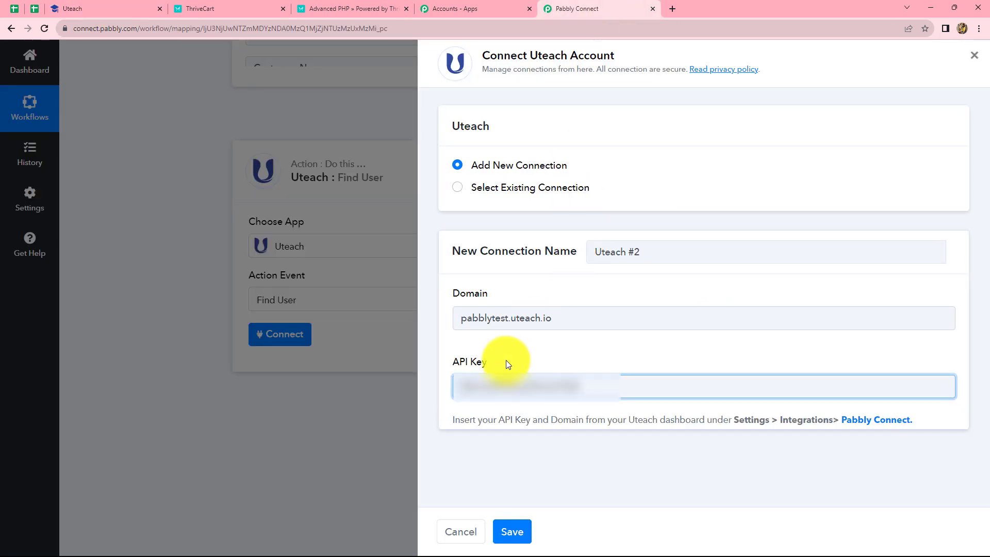
{"action": "left_click", "coordinate": [525, 534]}
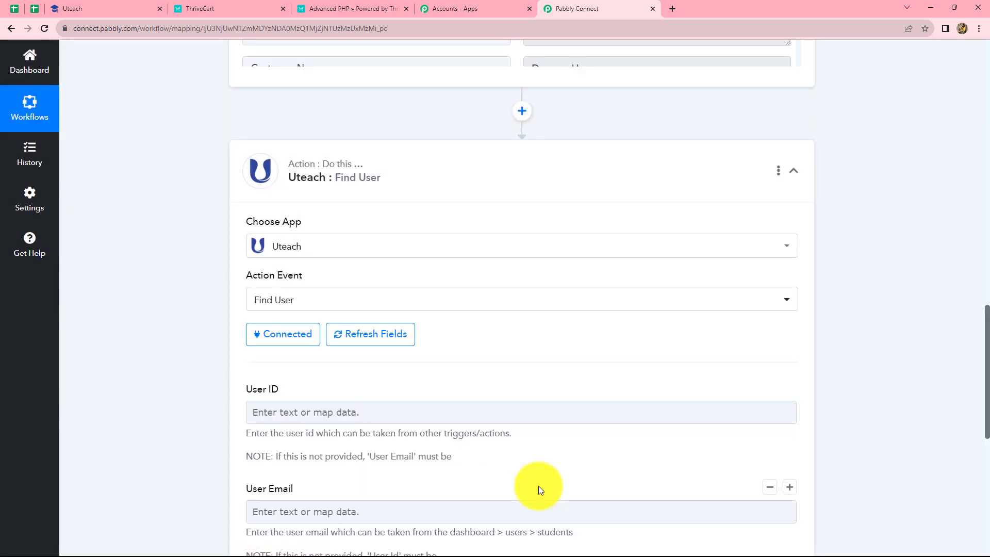
Step: Map the Find User action's User Email to the Customer Email from the ThriveCart purchase, leaving User ID empty
{"action": "scroll", "coordinate": [480, 438], "scroll_direction": "down", "scroll_amount": 4}
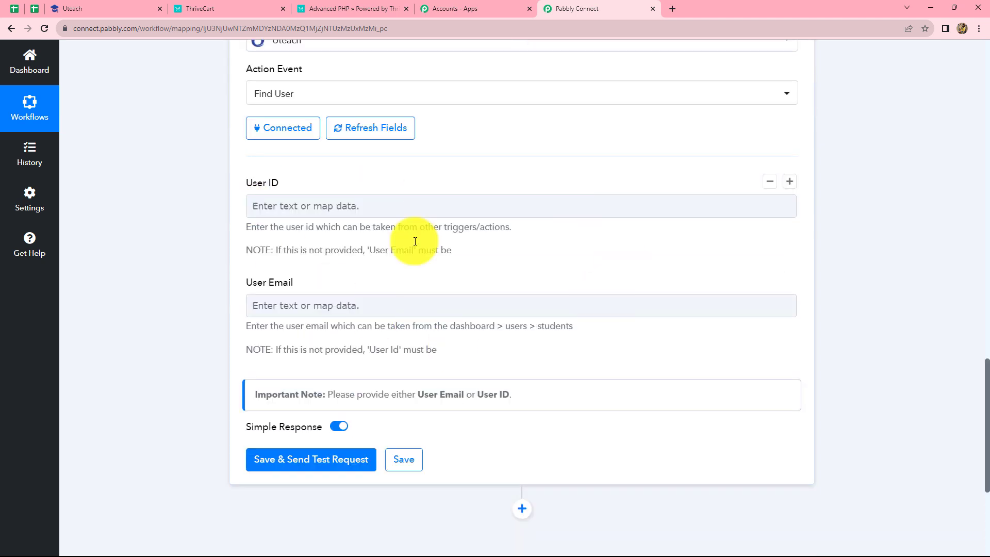
{"action": "left_click", "coordinate": [265, 204]}
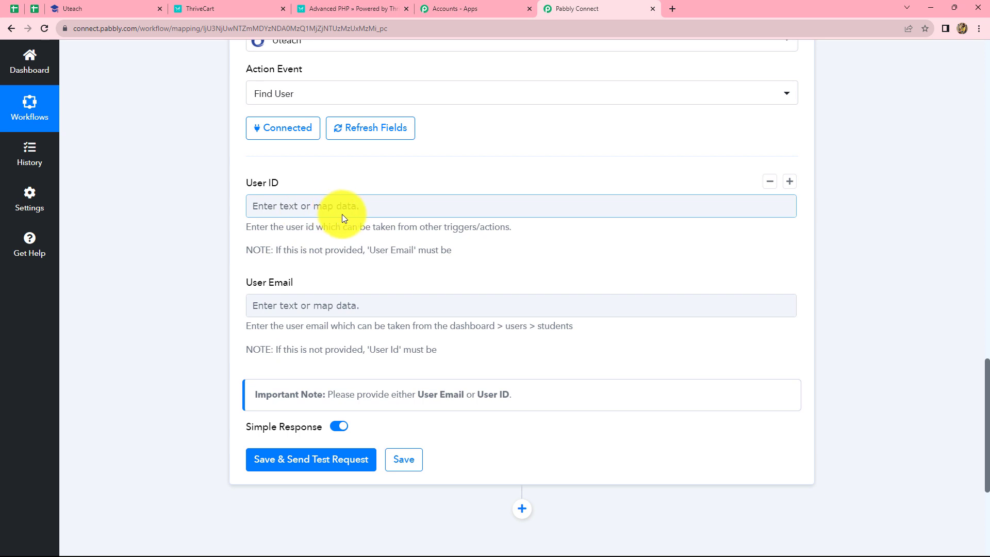
{"action": "left_click", "coordinate": [354, 307]}
{"action": "left_click", "coordinate": [334, 413]}
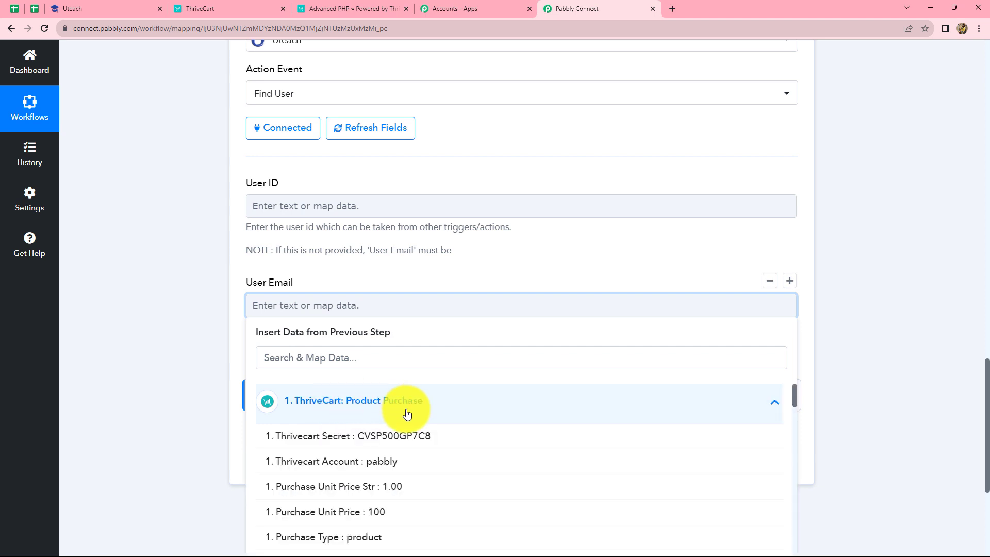
{"action": "scroll", "coordinate": [404, 411], "scroll_direction": "down", "scroll_amount": 10}
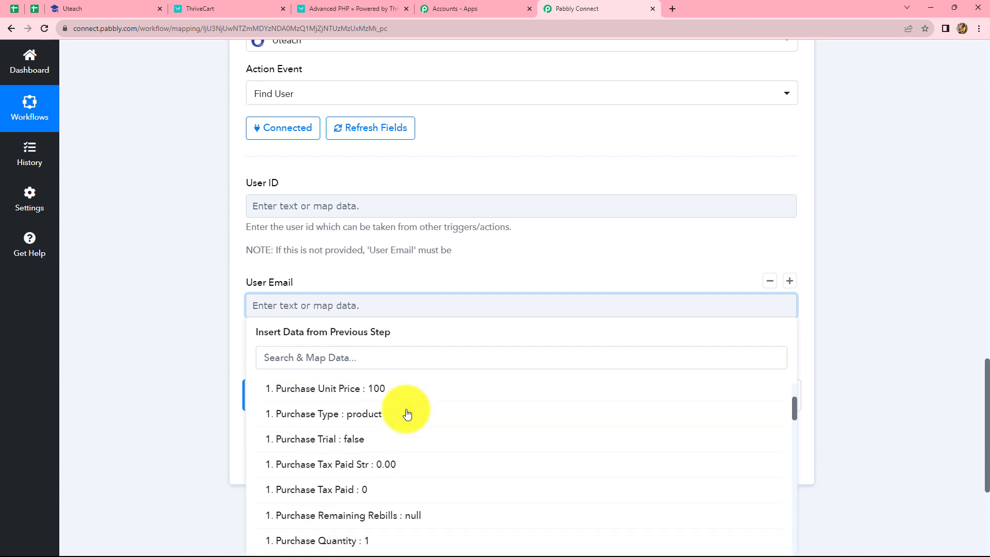
{"action": "left_click", "coordinate": [287, 356]}
{"action": "type", "text": "EM"}
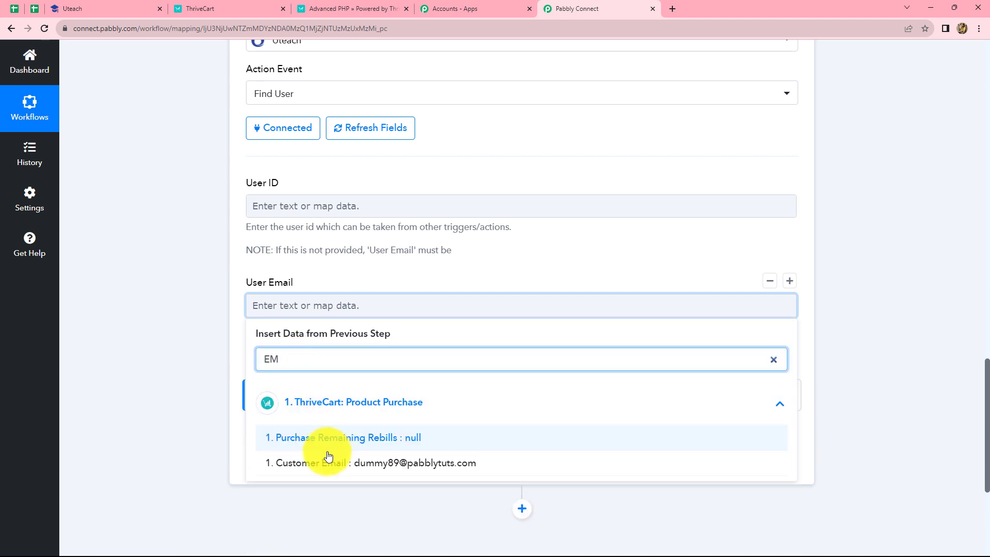
{"action": "left_click", "coordinate": [397, 463]}
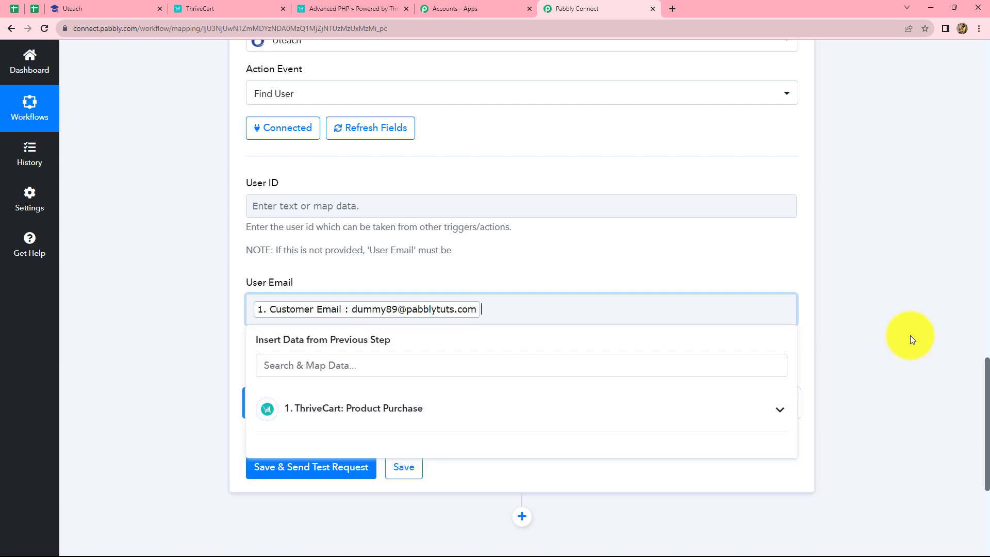
{"action": "left_click", "coordinate": [913, 332]}
Step: Save the Find User action with a test request and examine the returned user ID and details
{"action": "left_click", "coordinate": [278, 469]}
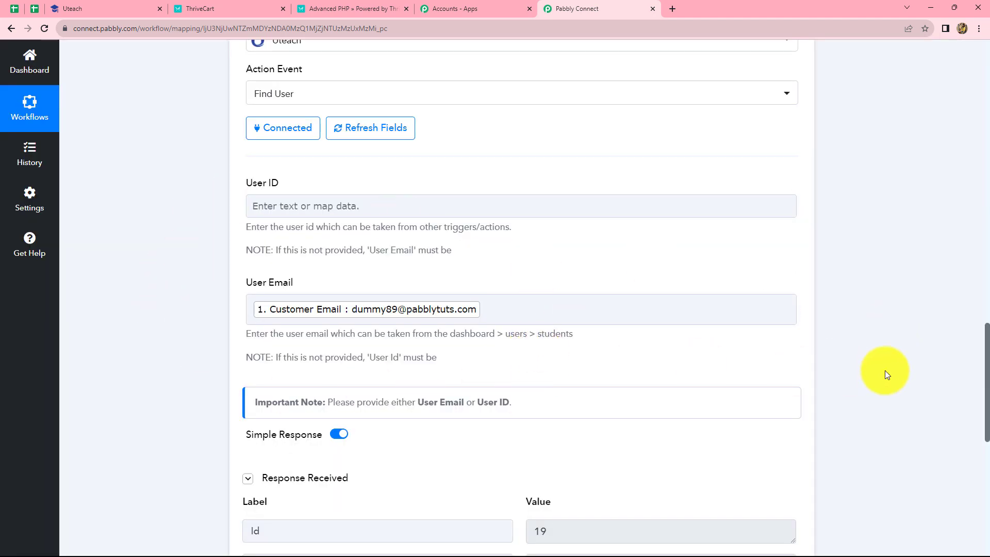
{"action": "scroll", "coordinate": [884, 371], "scroll_direction": "down", "scroll_amount": 3}
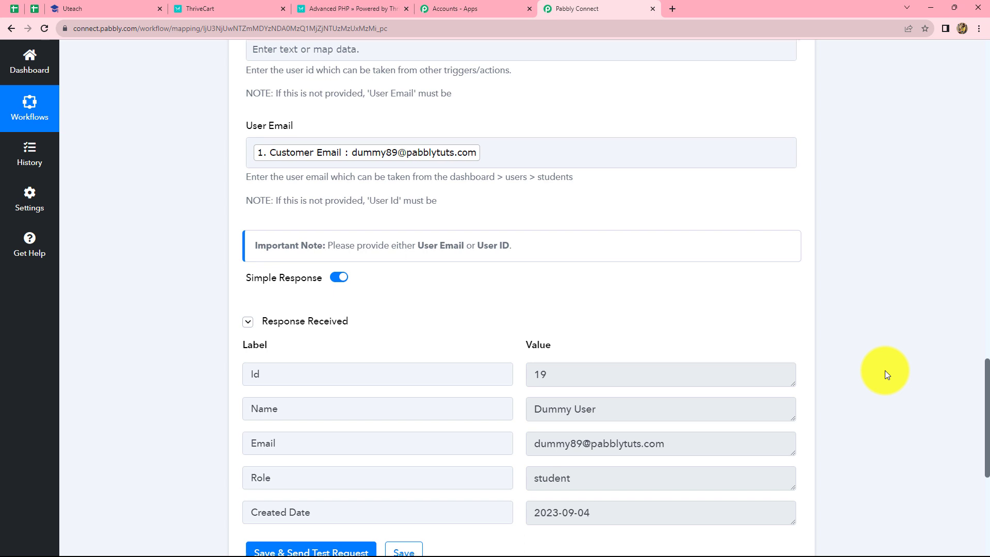
{"action": "scroll", "coordinate": [885, 371], "scroll_direction": "down", "scroll_amount": 2}
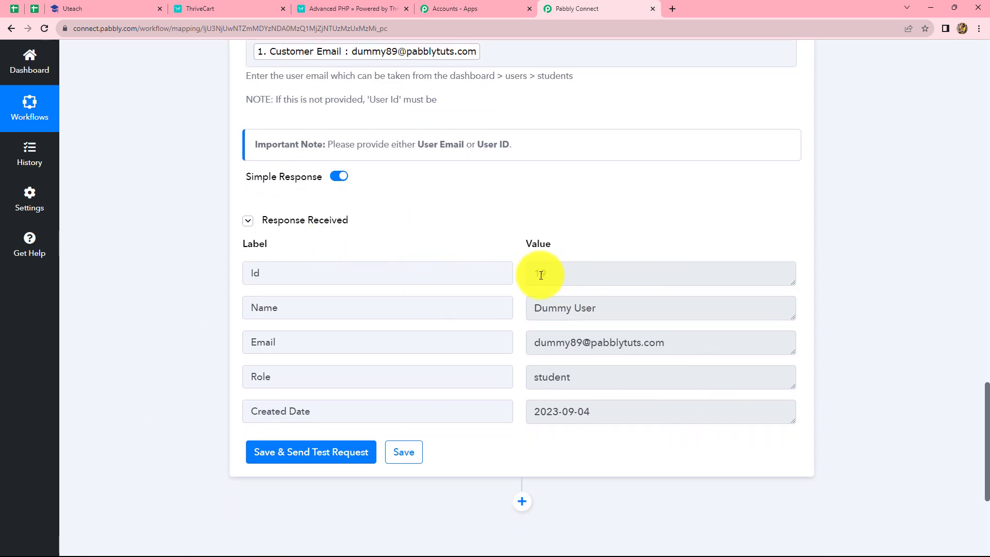
{"action": "left_click_drag", "start_coordinate": [554, 275], "coordinate": [530, 274]}
{"action": "left_click", "coordinate": [896, 286]}
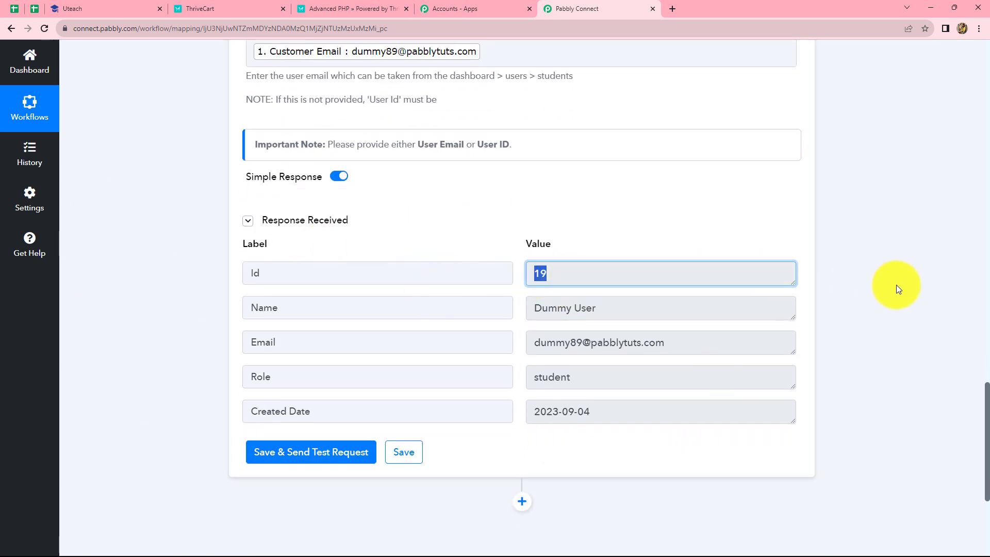
Step: Add an action step after Find User and set its app to Router by Pabbly
{"action": "scroll", "coordinate": [813, 296], "scroll_direction": "down", "scroll_amount": 4}
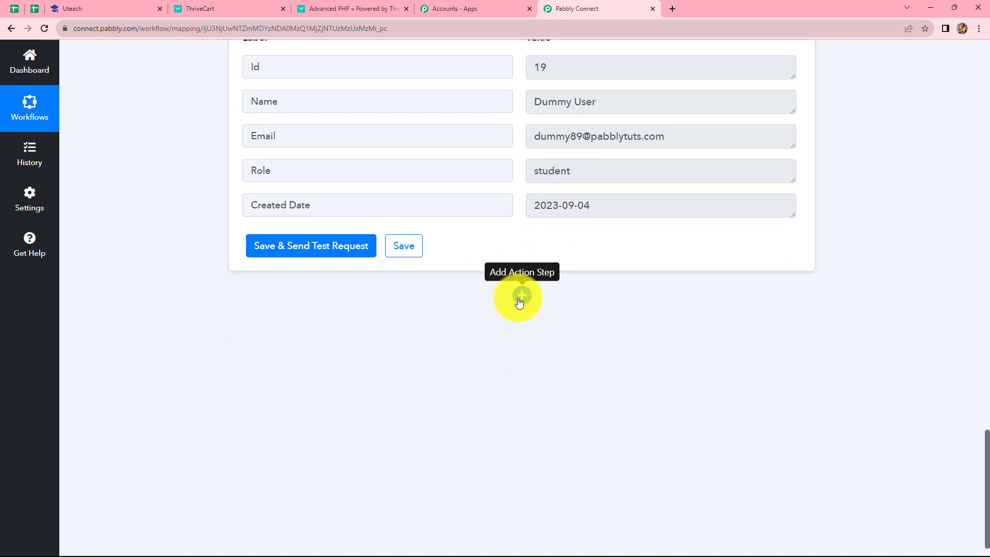
{"action": "left_click", "coordinate": [521, 297]}
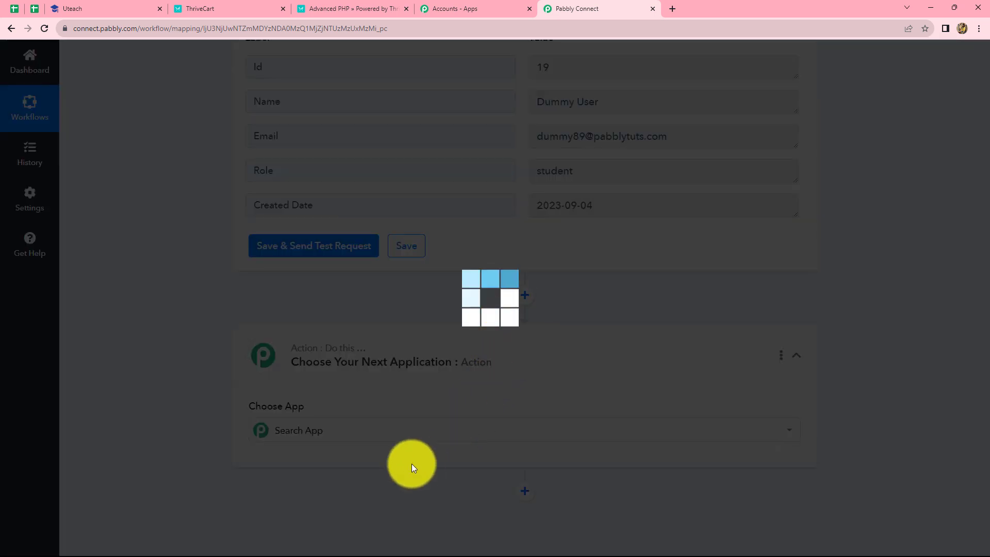
{"action": "left_click", "coordinate": [335, 431]}
{"action": "scroll", "coordinate": [392, 407], "scroll_direction": "down", "scroll_amount": 2}
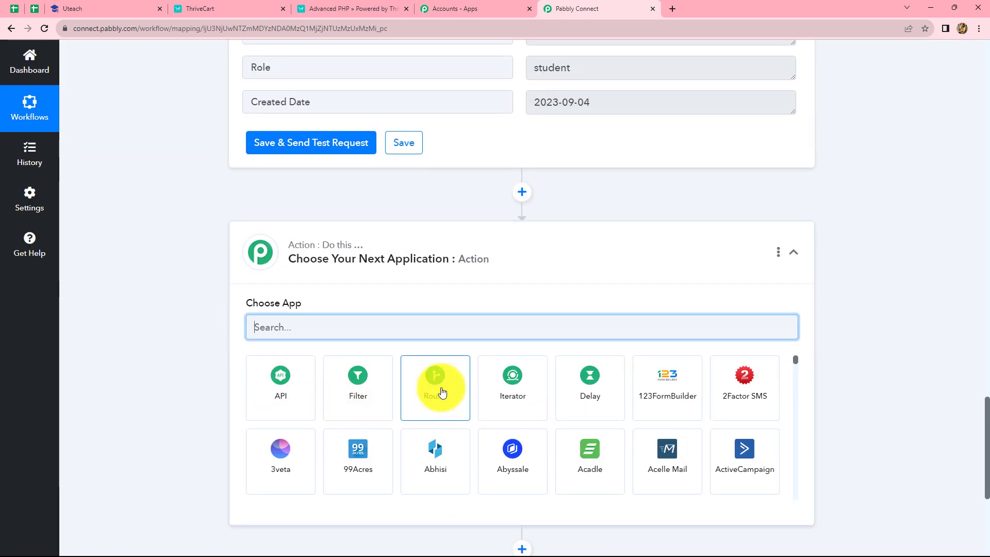
{"action": "left_click", "coordinate": [442, 392]}
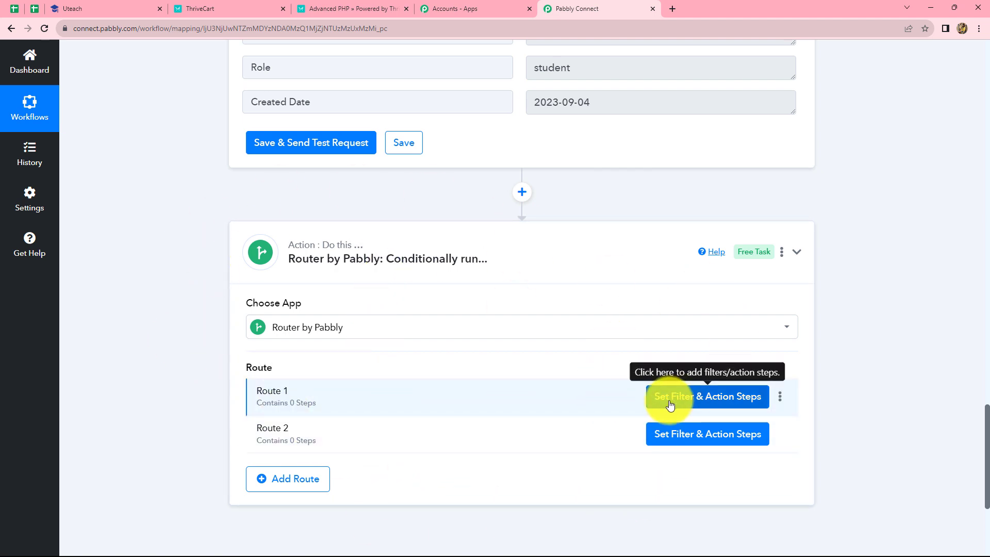
Step: Rename Route 1 of the router as Exists
{"action": "left_click", "coordinate": [779, 397]}
{"action": "left_click", "coordinate": [588, 414]}
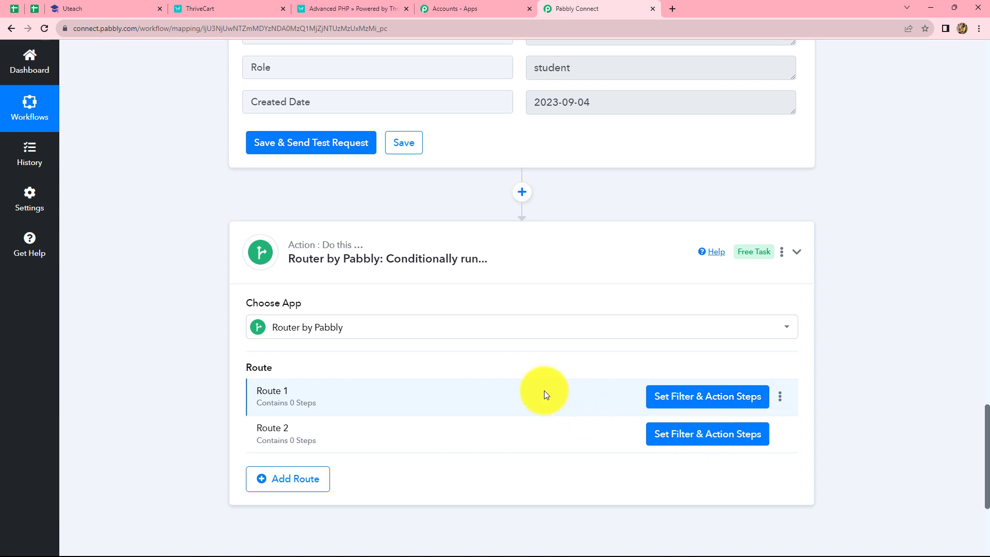
{"action": "left_click", "coordinate": [780, 397]}
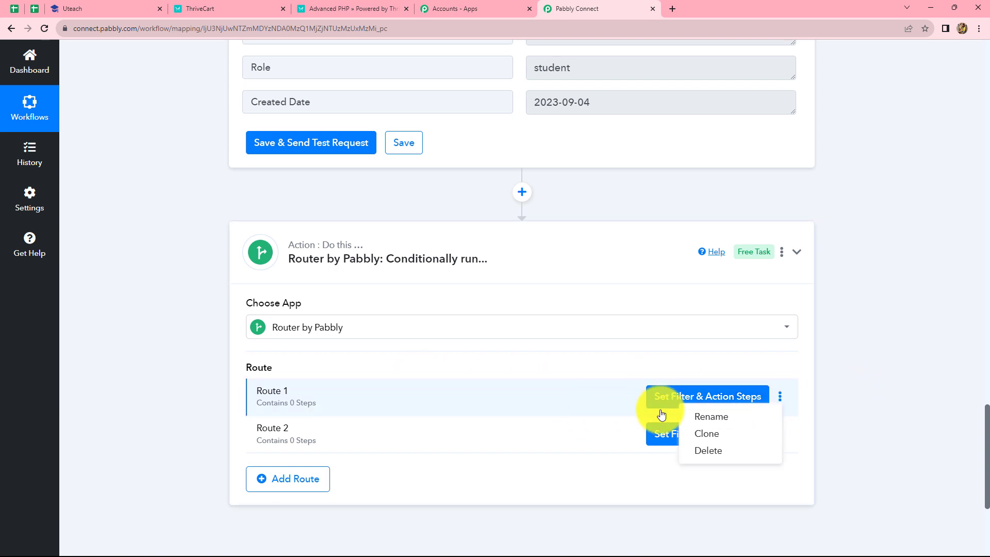
{"action": "left_click", "coordinate": [696, 413]}
{"action": "left_click", "coordinate": [382, 313]}
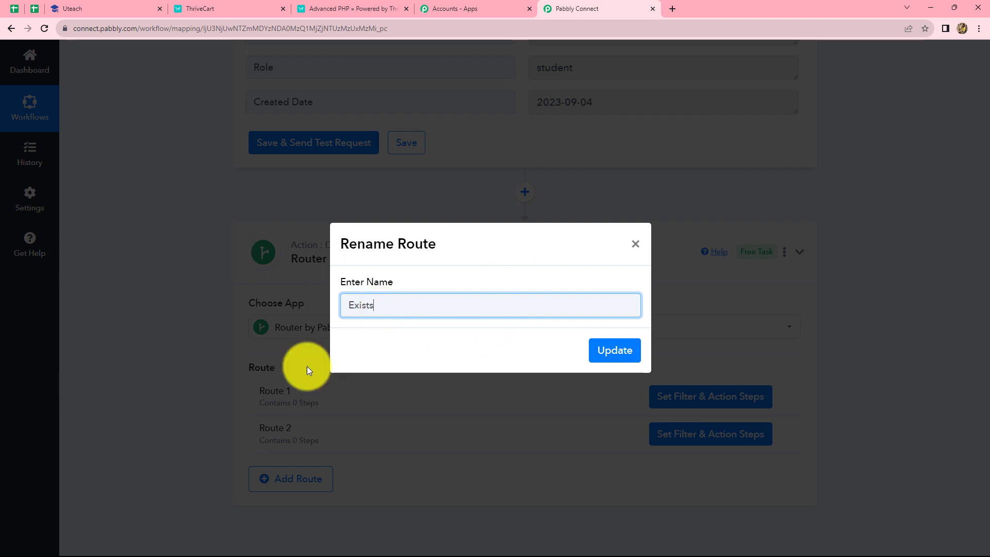
{"action": "left_click", "coordinate": [616, 352]}
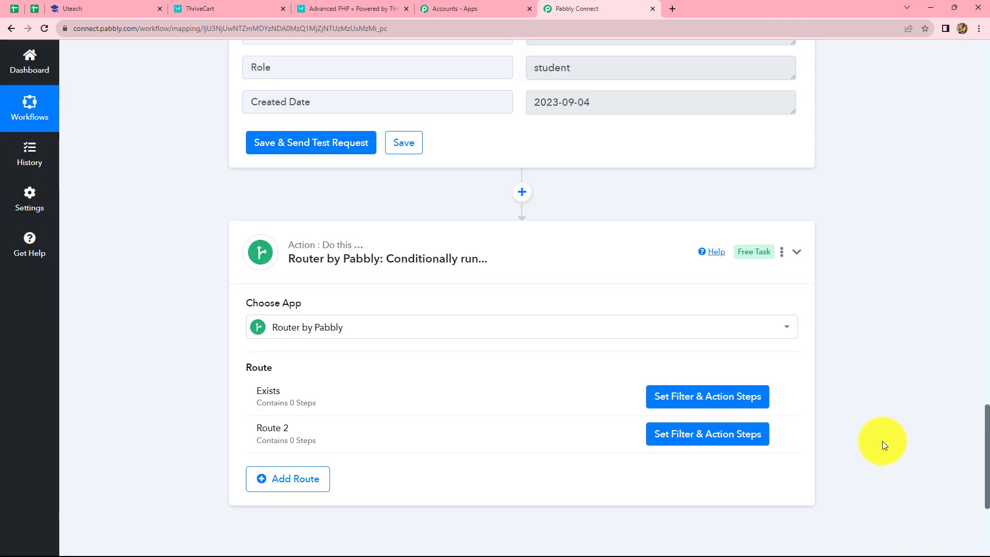
Step: Rename Route 2 of the router as Not Exists
{"action": "left_click", "coordinate": [780, 433]}
{"action": "left_click", "coordinate": [714, 458]}
{"action": "type", "text": "N"}
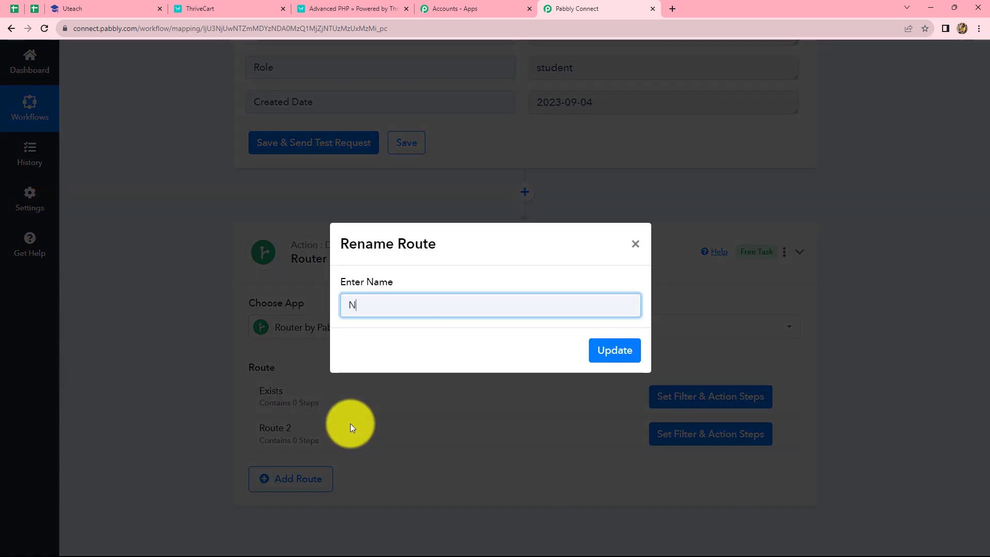
{"action": "type", "text": "ot Exists"}
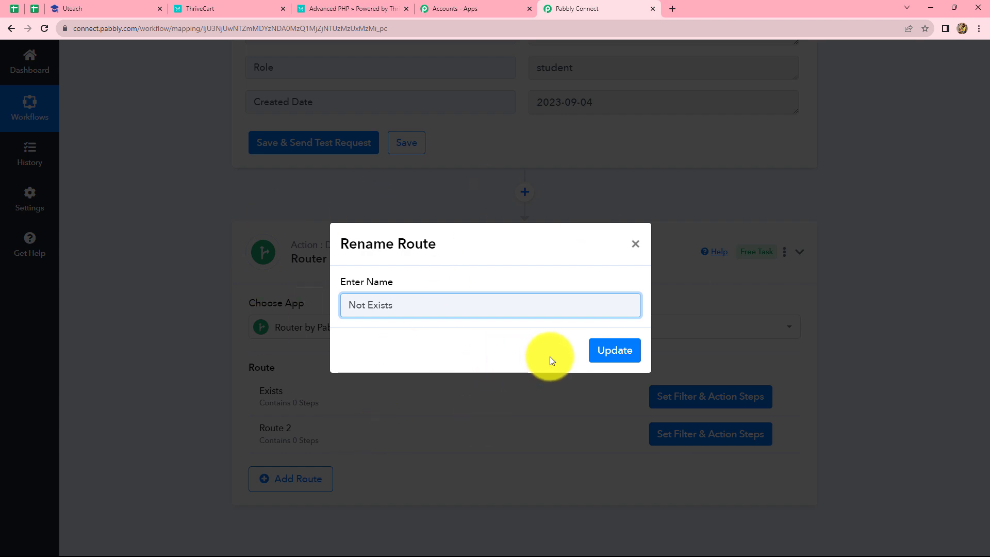
{"action": "left_click", "coordinate": [598, 356]}
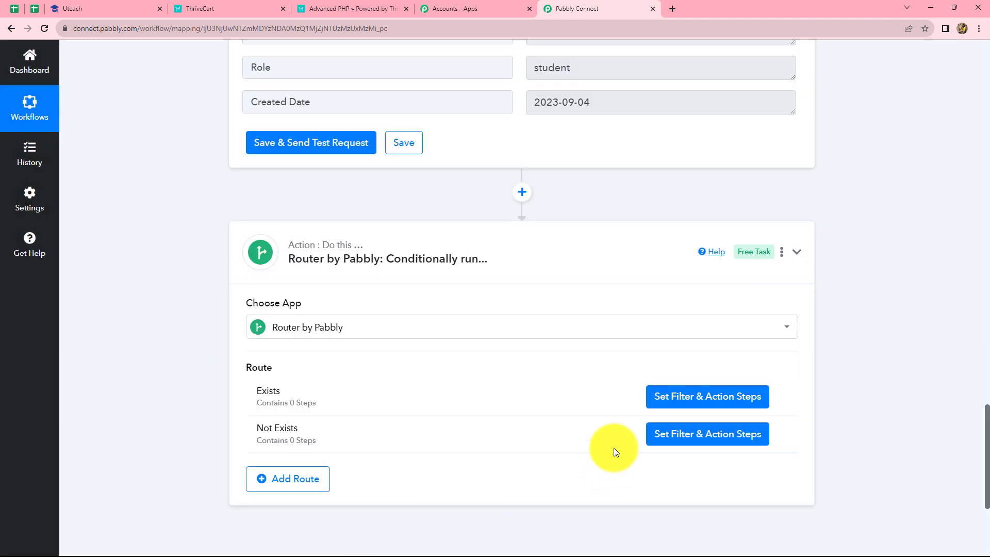
Step: Set the Exists route's filter to continue only if the Find User Id exists, and save it with a test request
{"action": "left_click", "coordinate": [667, 404]}
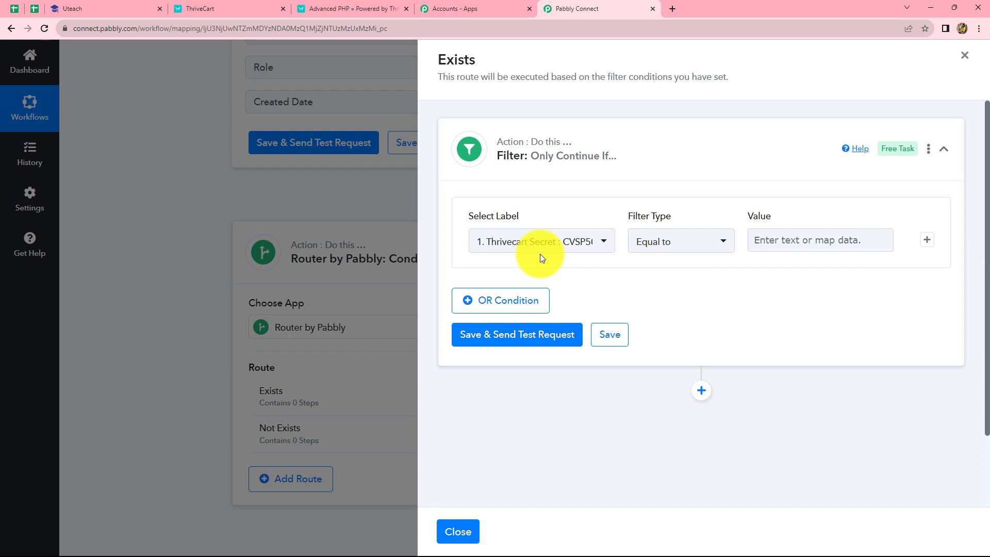
{"action": "left_click", "coordinate": [540, 243]}
{"action": "left_click", "coordinate": [525, 351]}
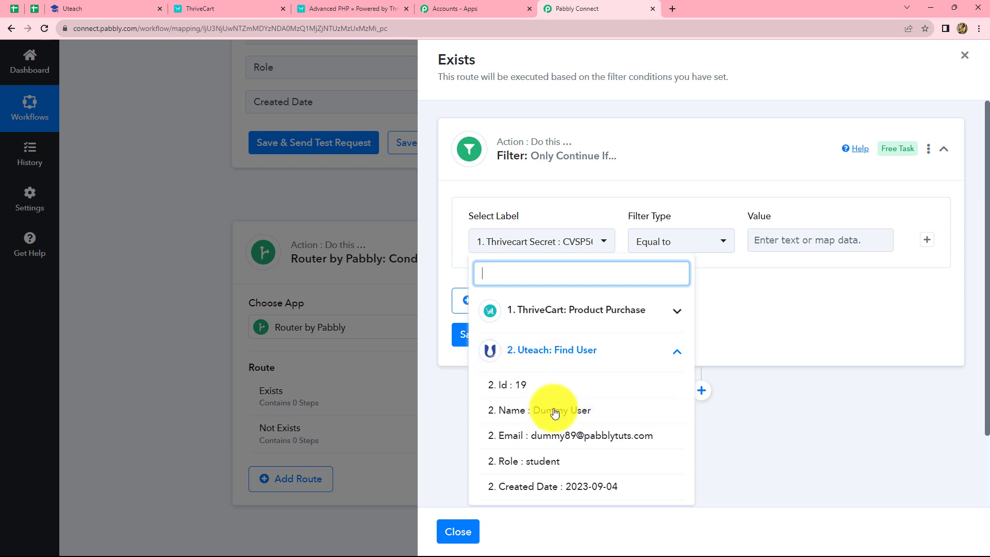
{"action": "left_click", "coordinate": [541, 384]}
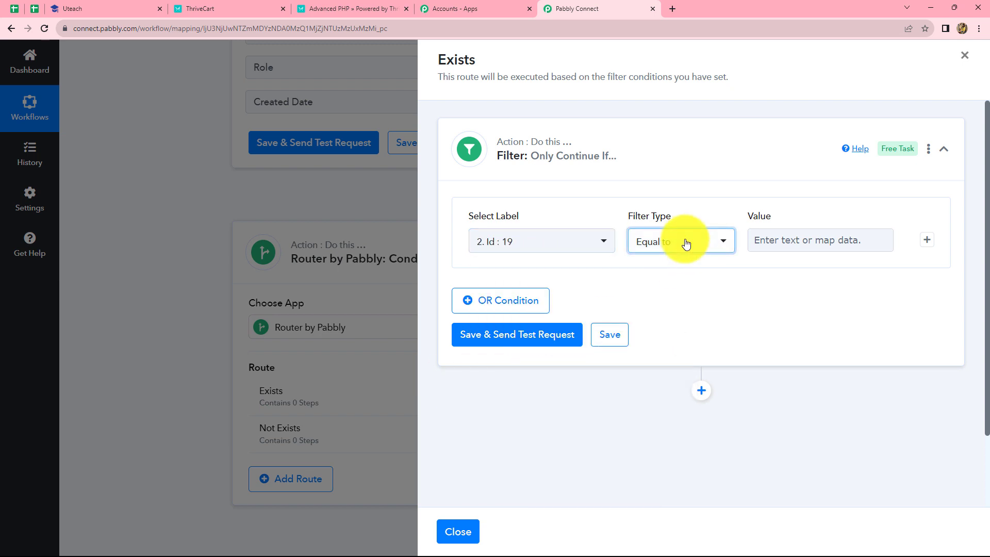
{"action": "left_click", "coordinate": [685, 243]}
{"action": "left_click", "coordinate": [659, 249]}
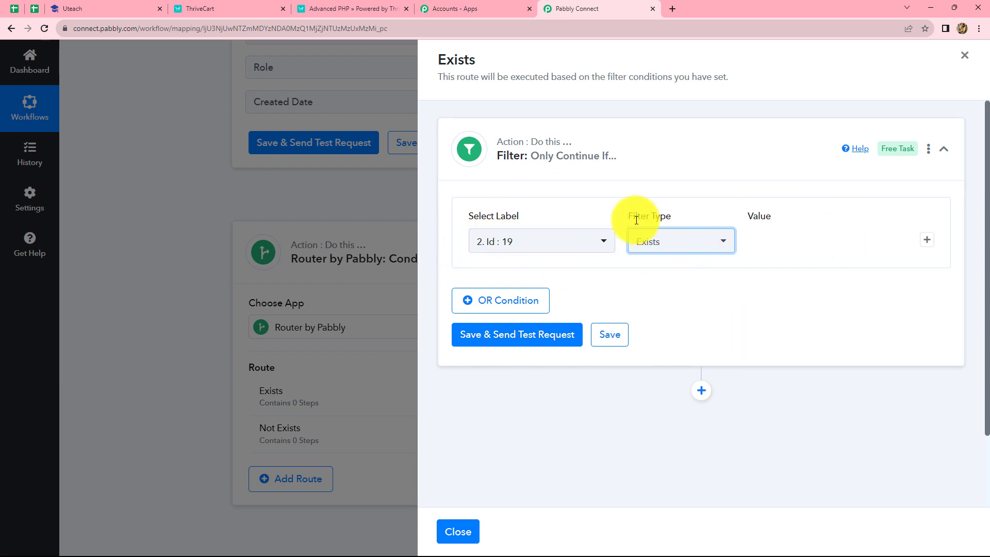
{"action": "left_click", "coordinate": [561, 338]}
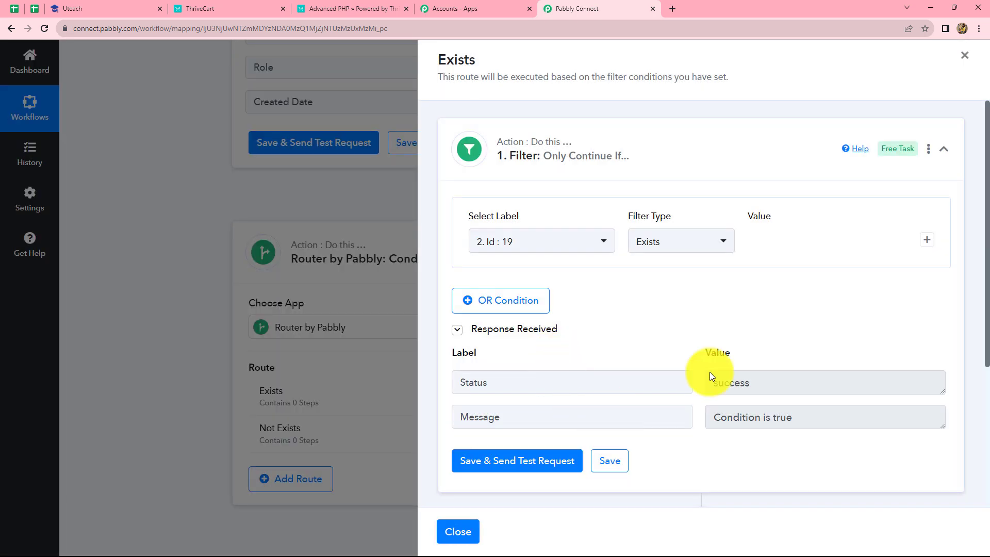
Step: Add a Uteach action after the Exists route's filter with the event Add Student to Course
{"action": "scroll", "coordinate": [741, 381], "scroll_direction": "down", "scroll_amount": 4}
{"action": "left_click", "coordinate": [701, 310]}
{"action": "scroll", "coordinate": [651, 406], "scroll_direction": "down", "scroll_amount": 4}
{"action": "left_click", "coordinate": [545, 241]}
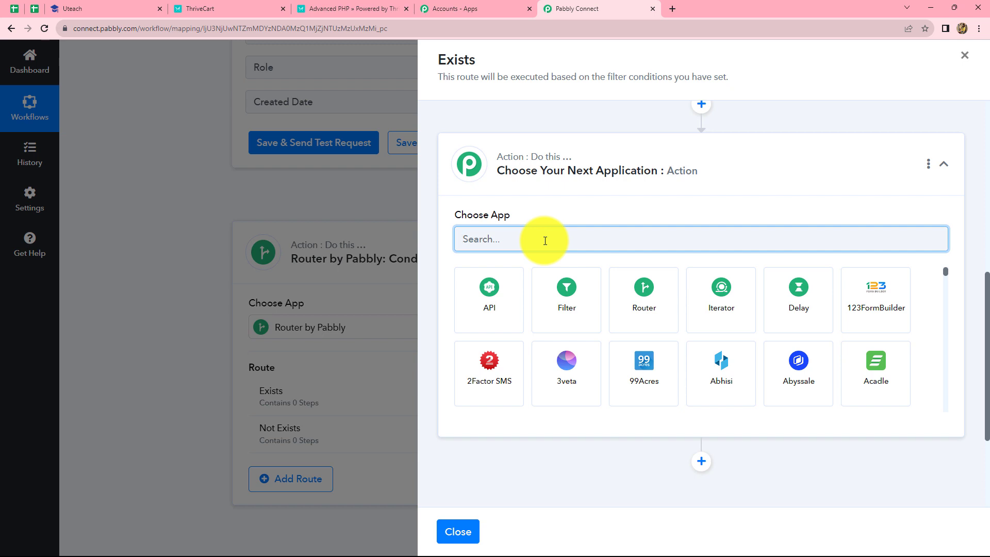
{"action": "type", "text": "Uteac"}
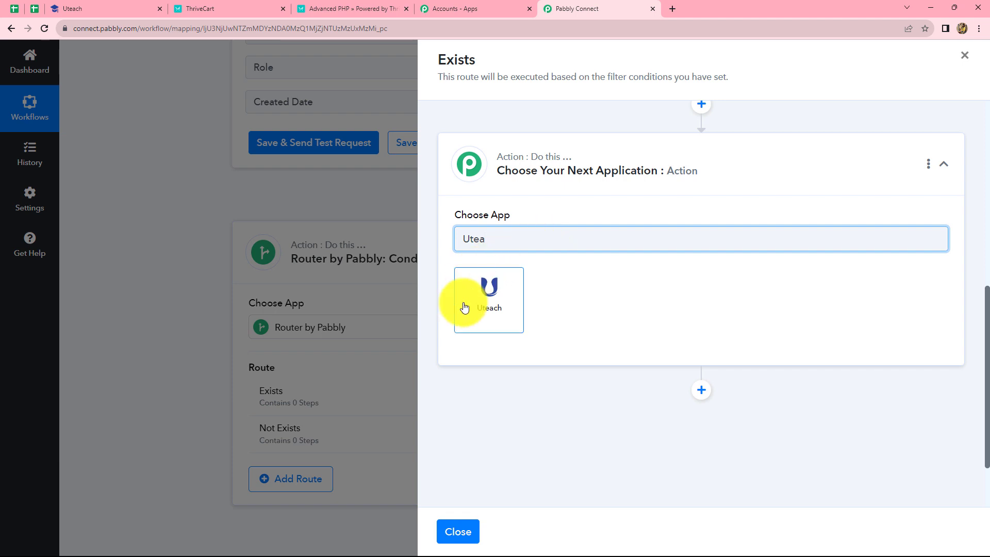
{"action": "left_click", "coordinate": [484, 296]}
{"action": "left_click", "coordinate": [485, 287]}
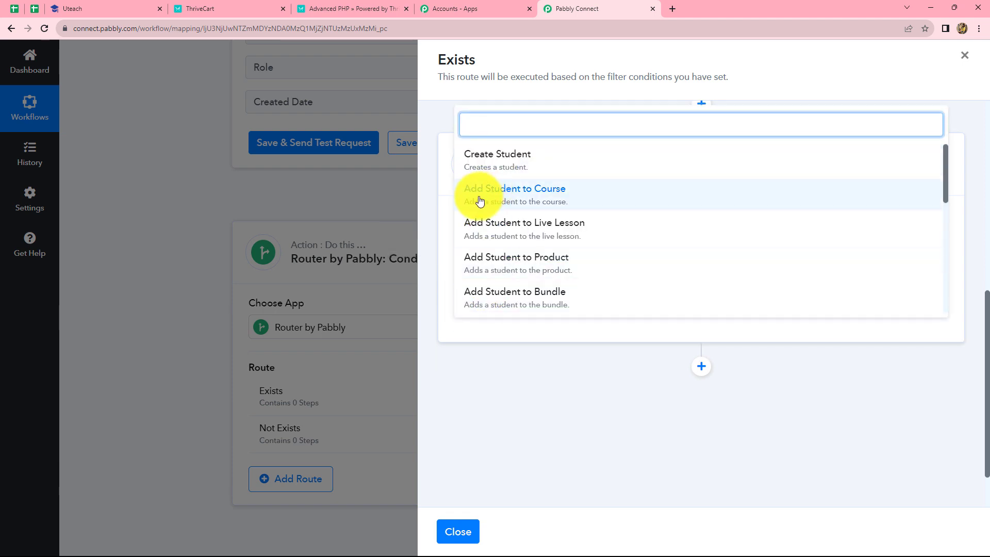
{"action": "left_click", "coordinate": [510, 200]}
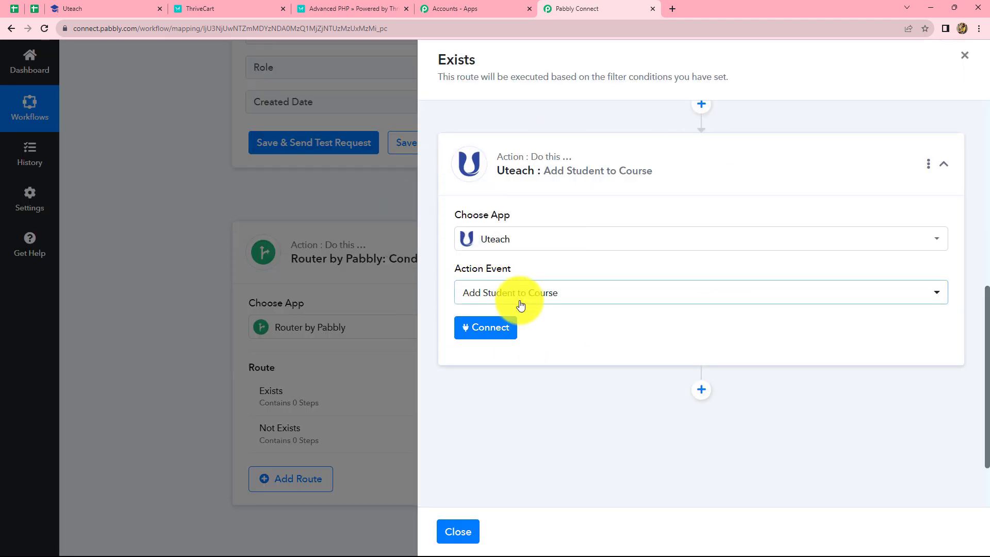
Step: Connect the action through the existing Uteach #2 connection and map Student Email to the Find User email
{"action": "left_click", "coordinate": [485, 333]}
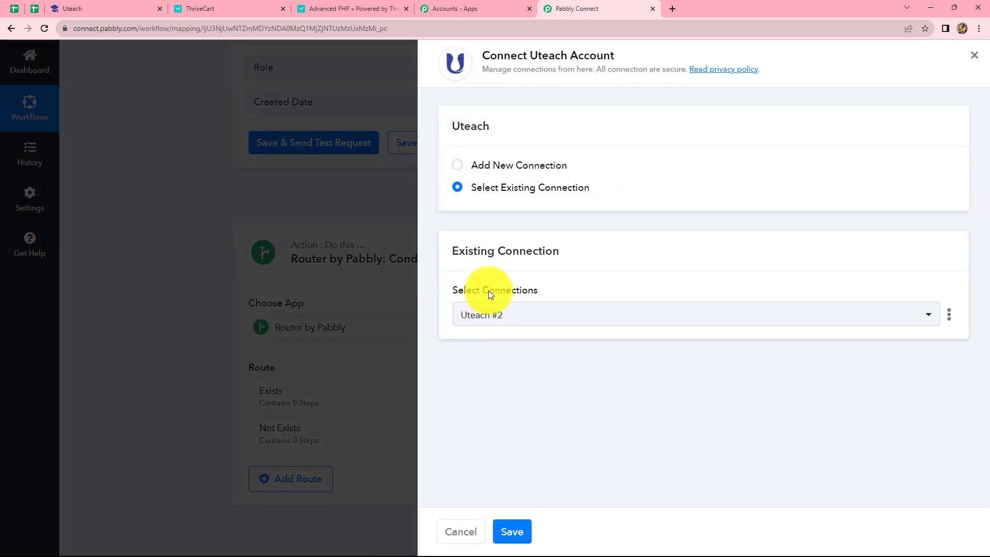
{"action": "left_click", "coordinate": [516, 532]}
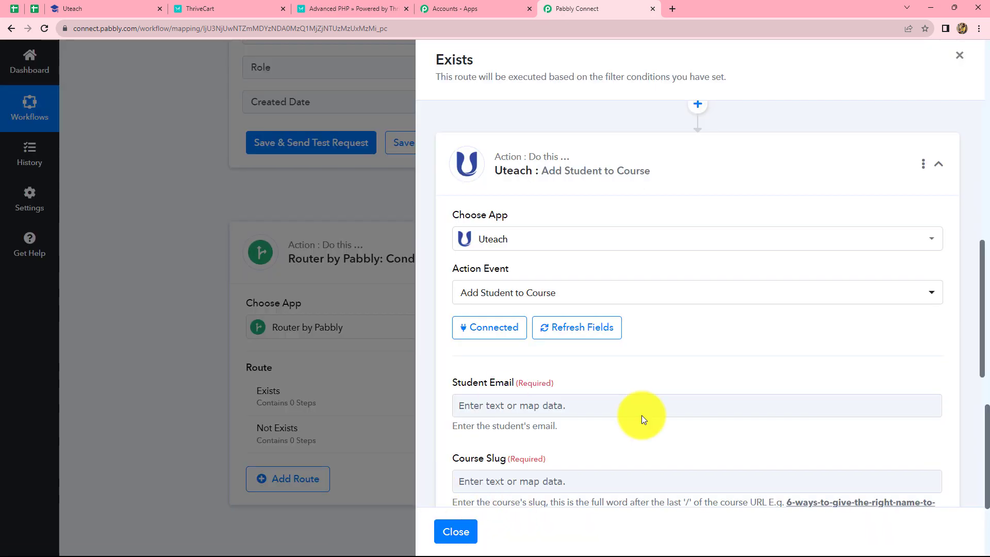
{"action": "scroll", "coordinate": [645, 407], "scroll_direction": "down", "scroll_amount": 2}
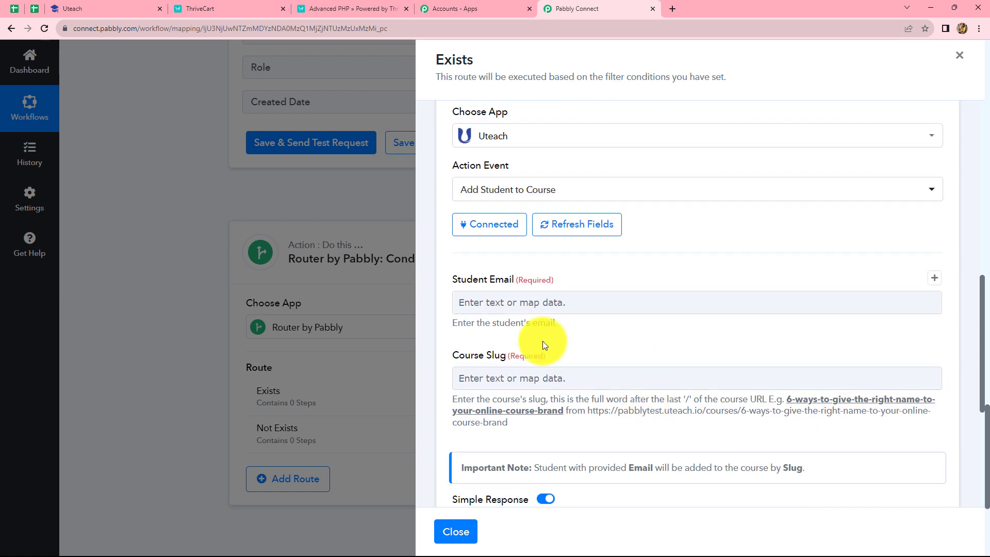
{"action": "scroll", "coordinate": [540, 338], "scroll_direction": "down", "scroll_amount": 2}
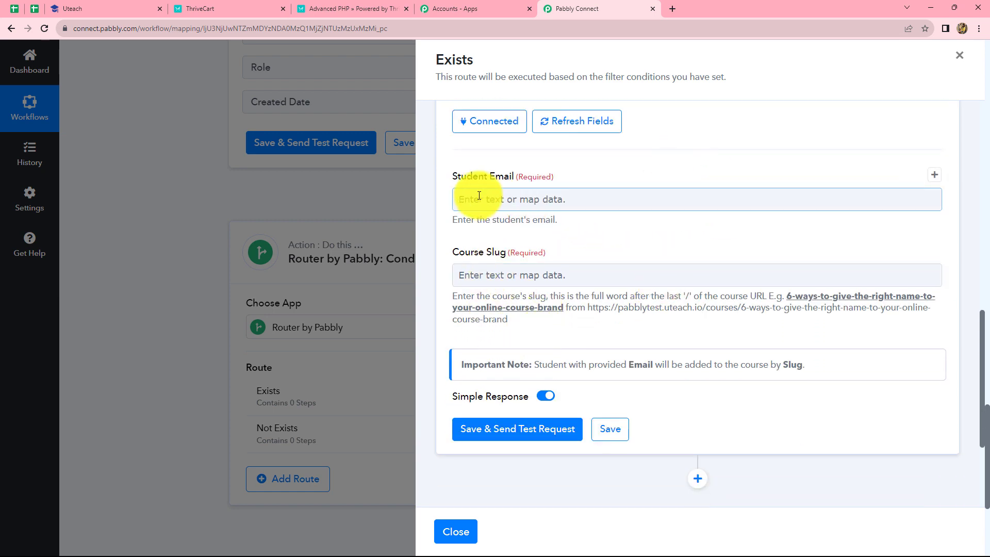
{"action": "left_click", "coordinate": [518, 202]}
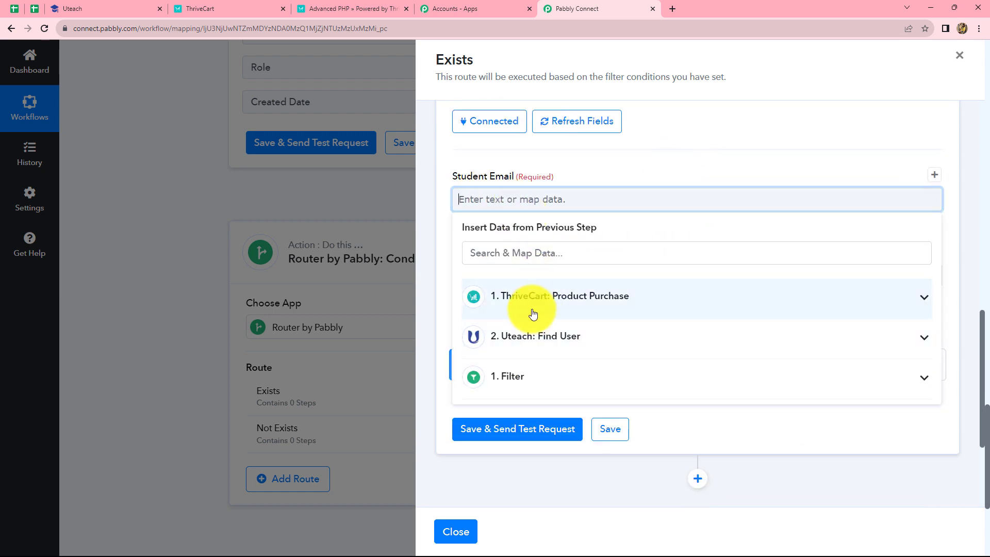
{"action": "left_click", "coordinate": [528, 337]}
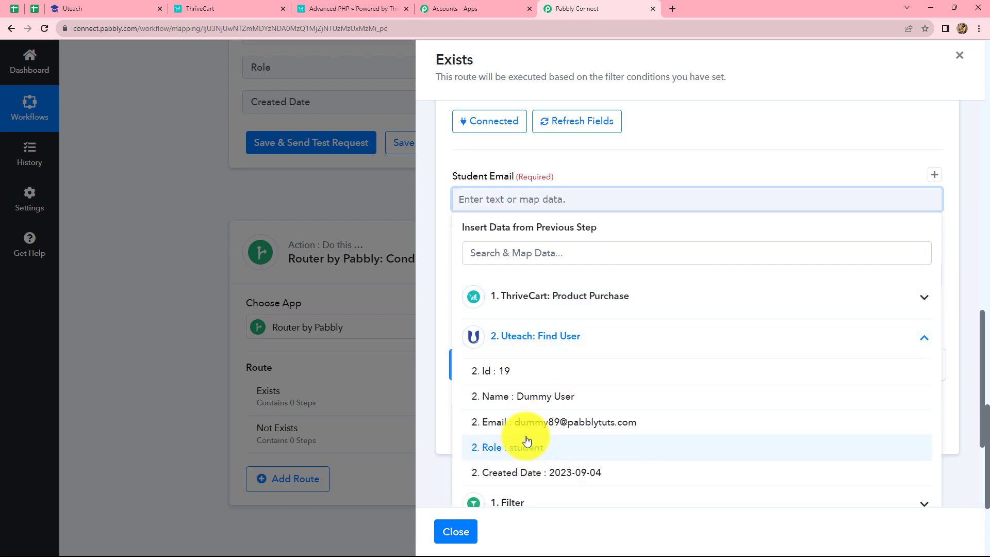
{"action": "left_click", "coordinate": [530, 413]}
Step: Switch to the Uteach site, open the PHP for Beginners course page and copy the slug php-for-beginners from its URL
{"action": "left_click", "coordinate": [450, 286]}
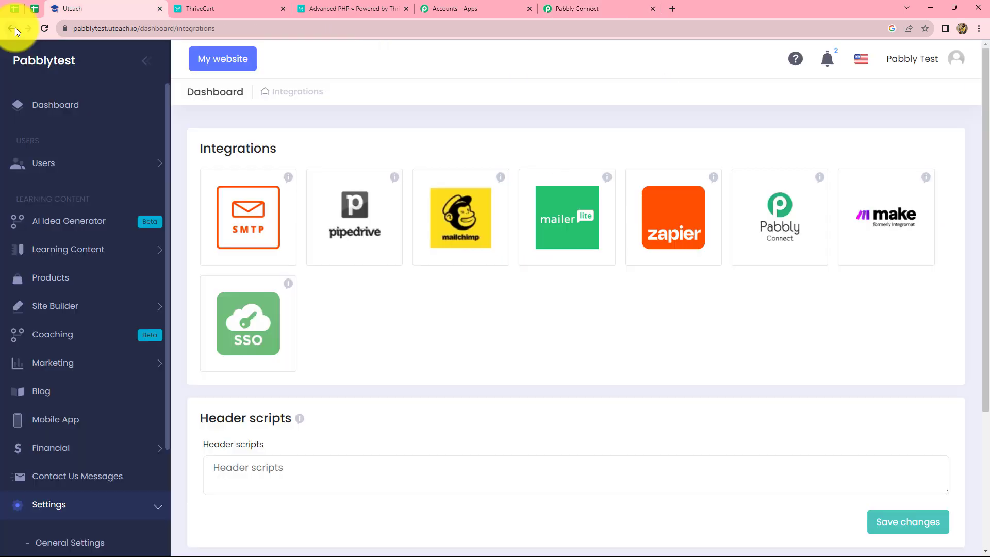
{"action": "left_click", "coordinate": [15, 28]}
{"action": "left_click", "coordinate": [15, 27]}
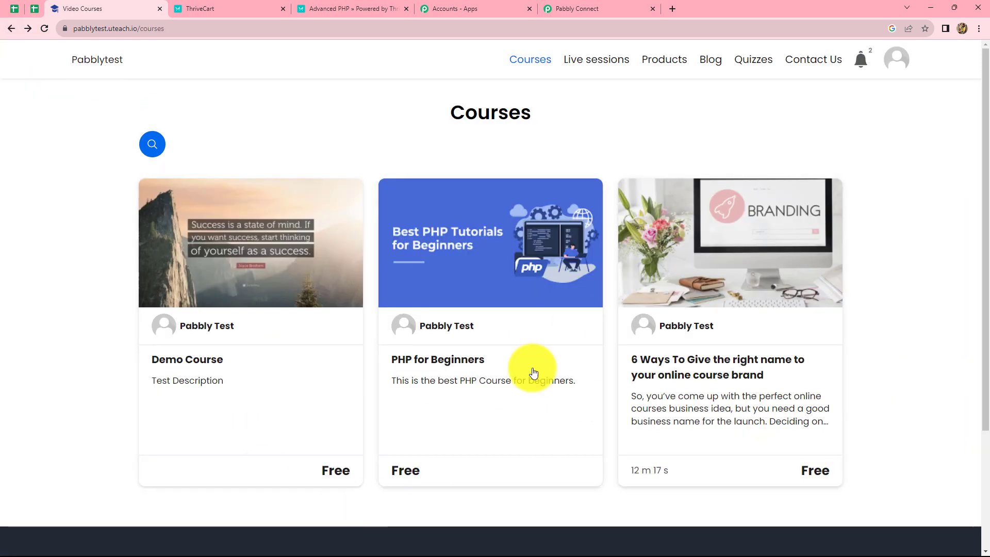
{"action": "left_click", "coordinate": [458, 407]}
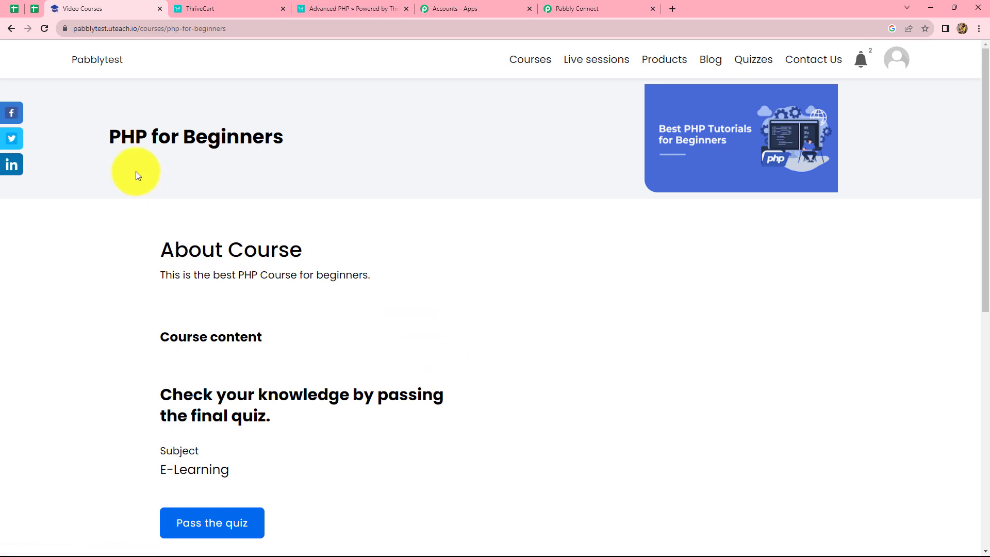
{"action": "left_click", "coordinate": [167, 29]}
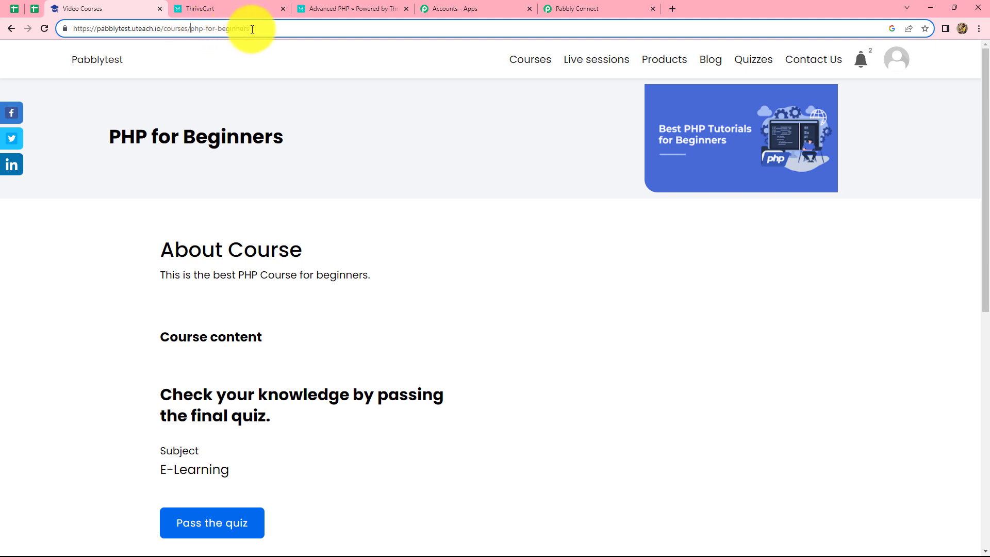
{"action": "left_click_drag", "start_coordinate": [252, 29], "coordinate": [189, 30]}
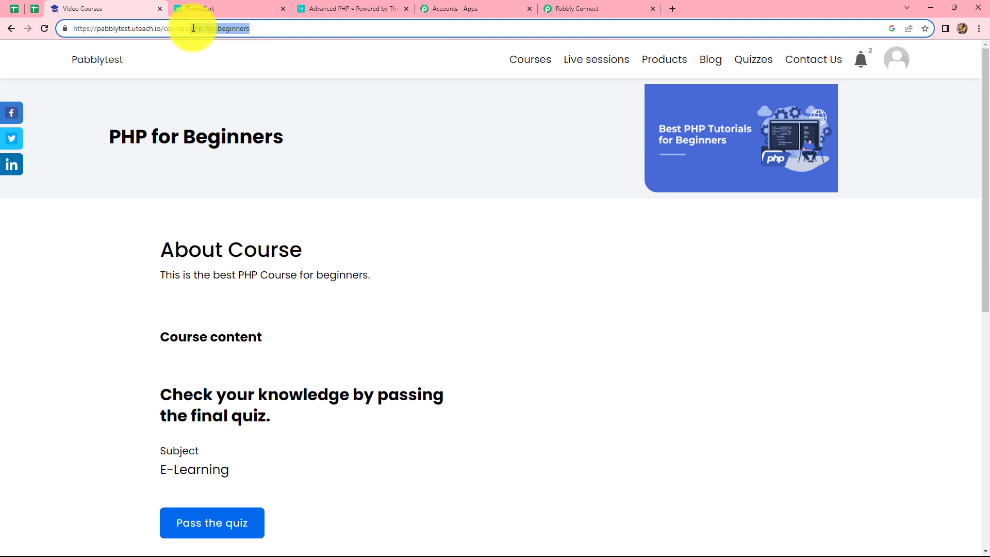
Step: Return to Pabbly Connect and set the Course Slug of the Add Student to Course action to php-for-beginners
{"action": "left_click", "coordinate": [584, 8]}
{"action": "left_click", "coordinate": [544, 282]}
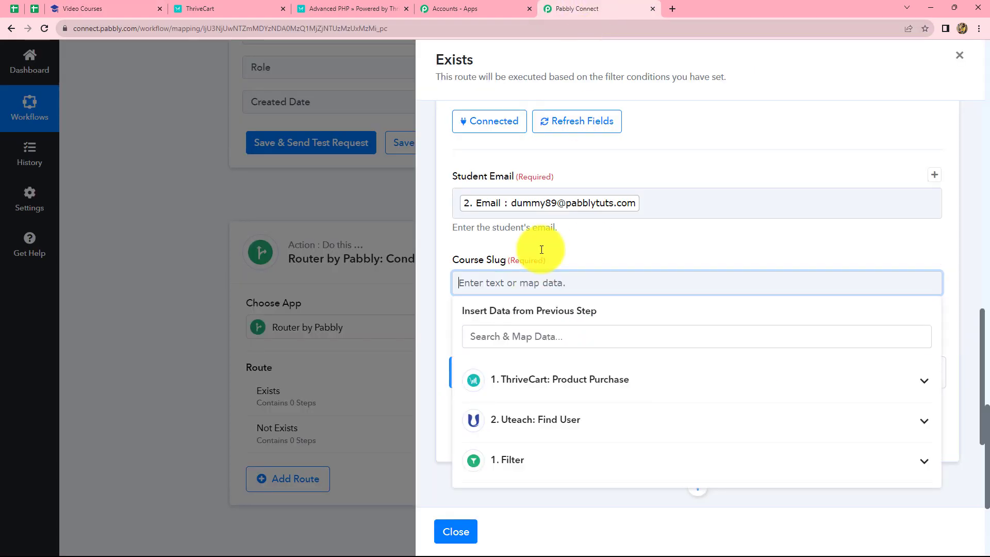
{"action": "left_click", "coordinate": [567, 256]}
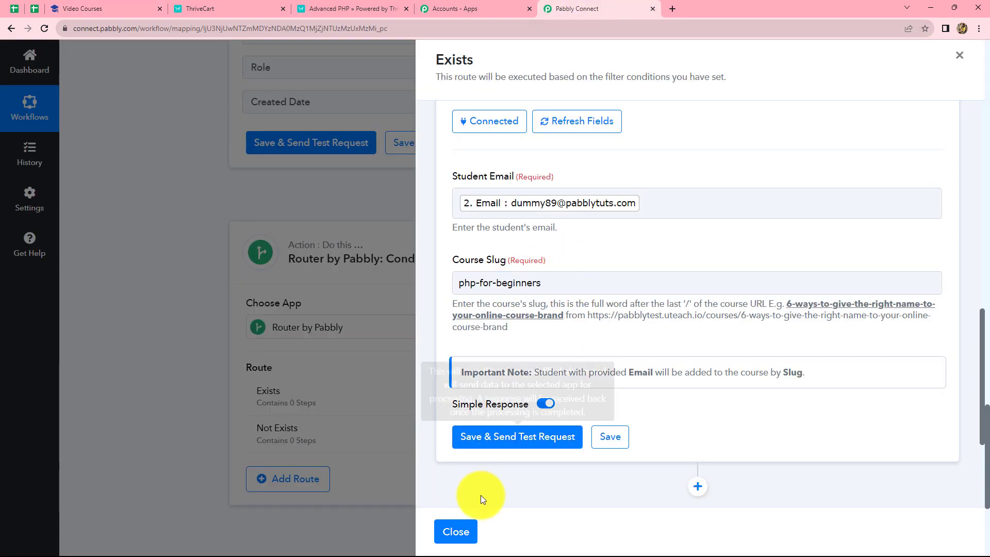
Step: Save the Add Student to Course action with a test request, review the response and close the Exists route
{"action": "left_click", "coordinate": [485, 436]}
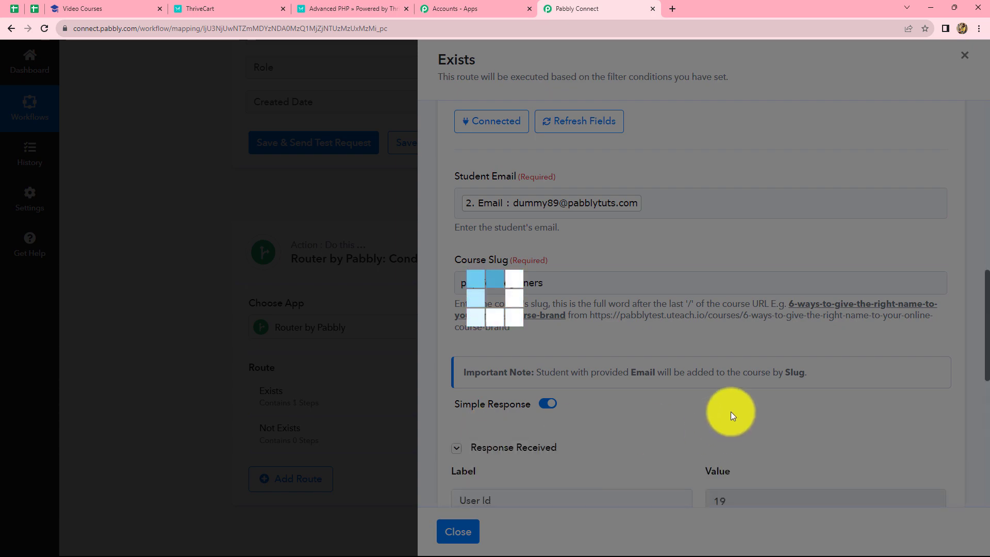
{"action": "scroll", "coordinate": [731, 411], "scroll_direction": "up", "scroll_amount": 8}
{"action": "scroll", "coordinate": [735, 410], "scroll_direction": "up", "scroll_amount": 3}
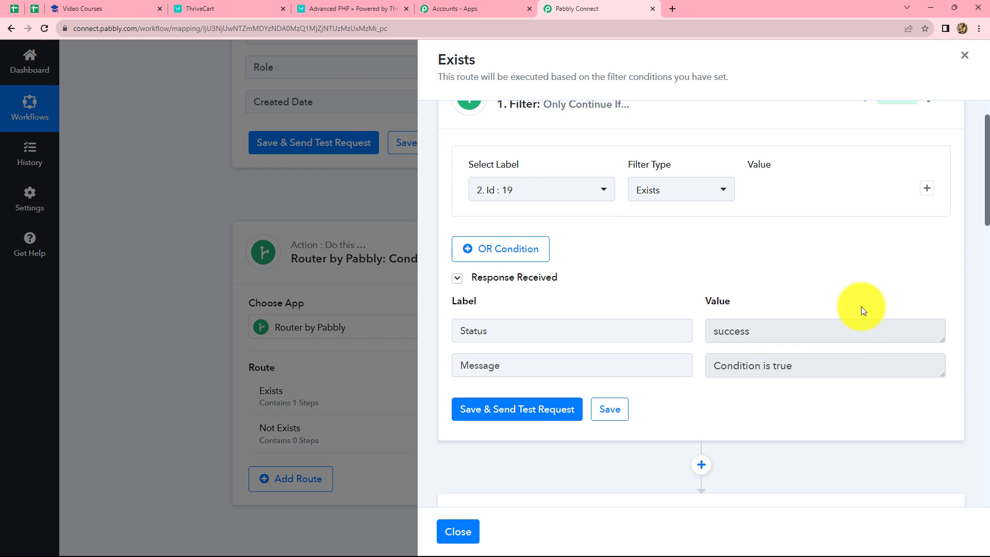
{"action": "scroll", "coordinate": [863, 309], "scroll_direction": "down", "scroll_amount": 15}
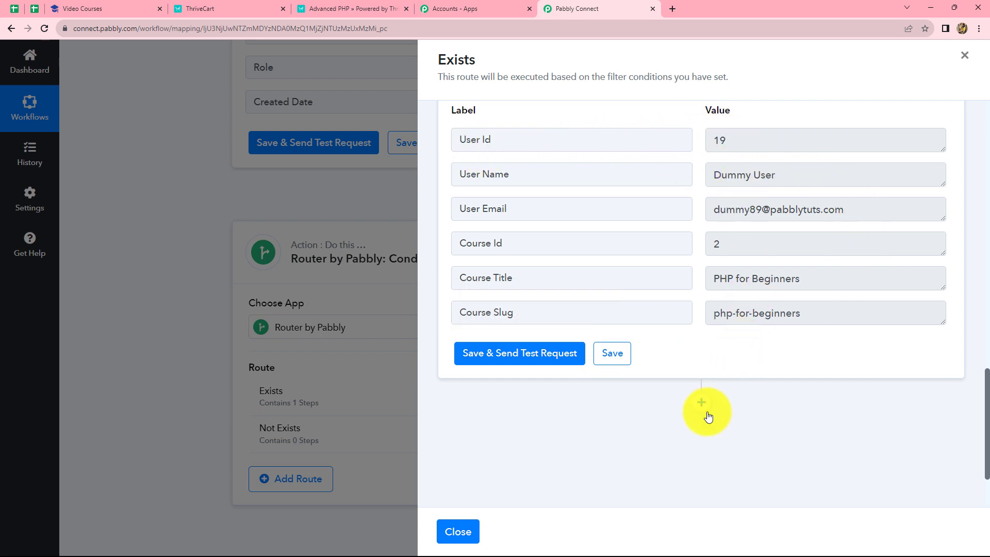
{"action": "left_click", "coordinate": [963, 55]}
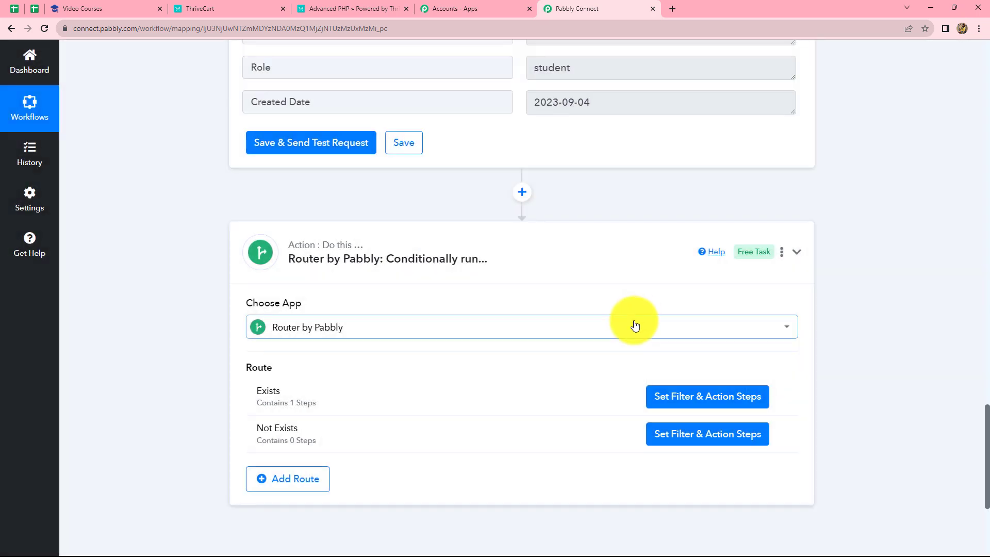
Step: Set the Not Exists route's filter to continue only if the Find User Id does not exist, and save it with a test request
{"action": "scroll", "coordinate": [634, 325], "scroll_direction": "down", "scroll_amount": 4}
{"action": "left_click", "coordinate": [684, 228]}
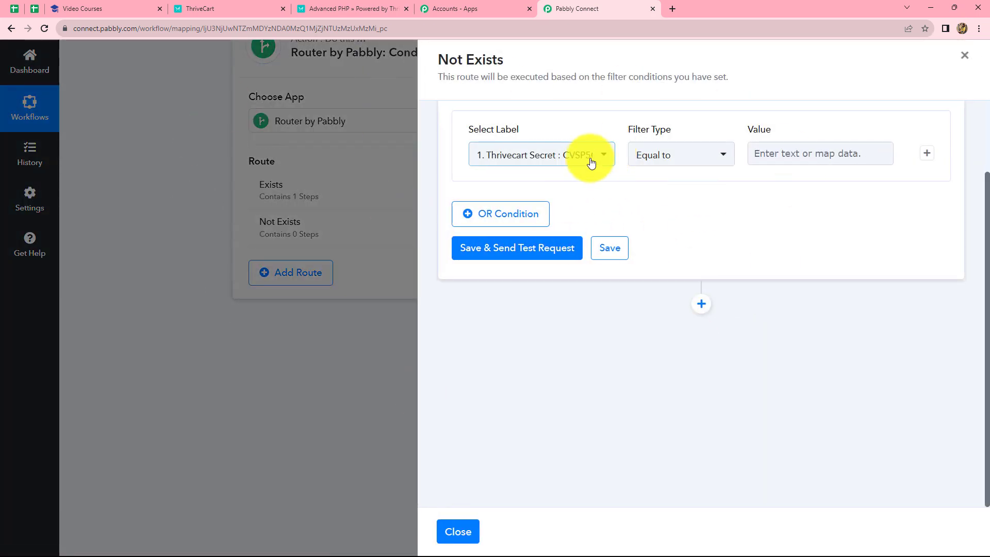
{"action": "scroll", "coordinate": [675, 288], "scroll_direction": "up", "scroll_amount": 2}
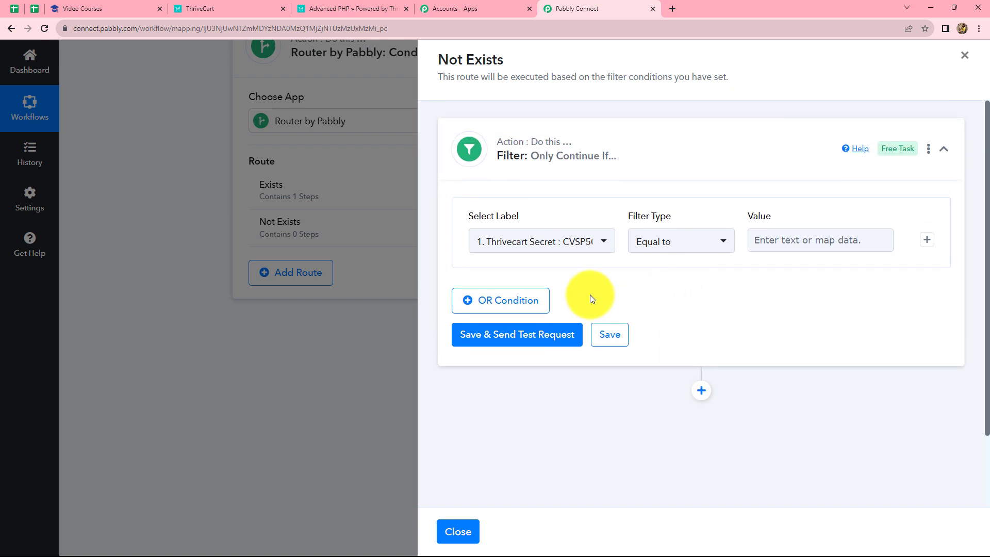
{"action": "left_click", "coordinate": [597, 242]}
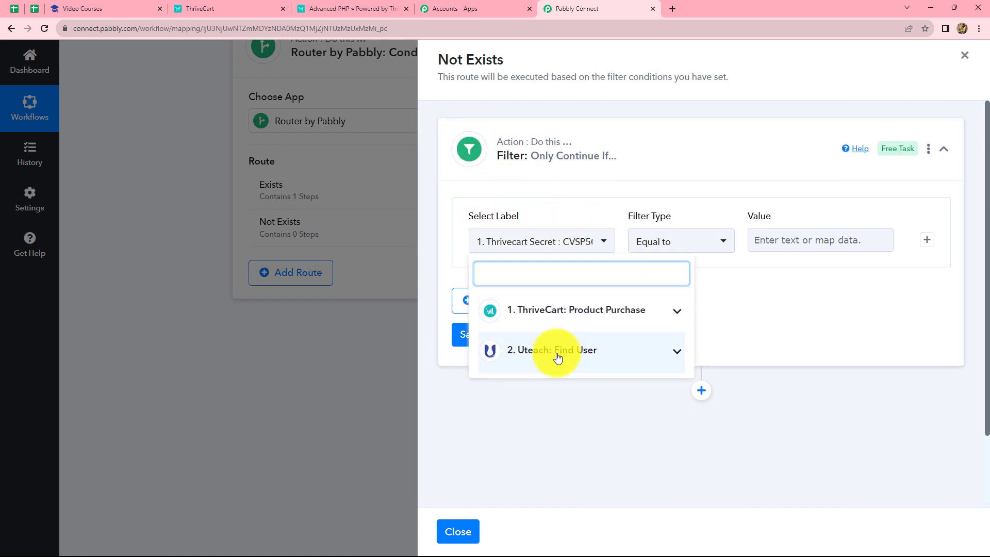
{"action": "left_click", "coordinate": [561, 350]}
{"action": "left_click", "coordinate": [544, 384]}
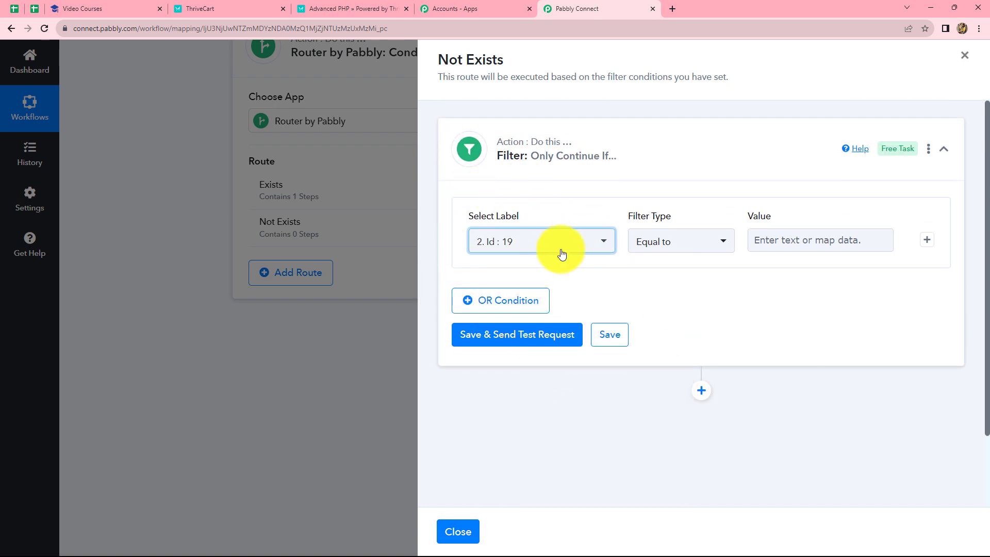
{"action": "left_click", "coordinate": [501, 246]}
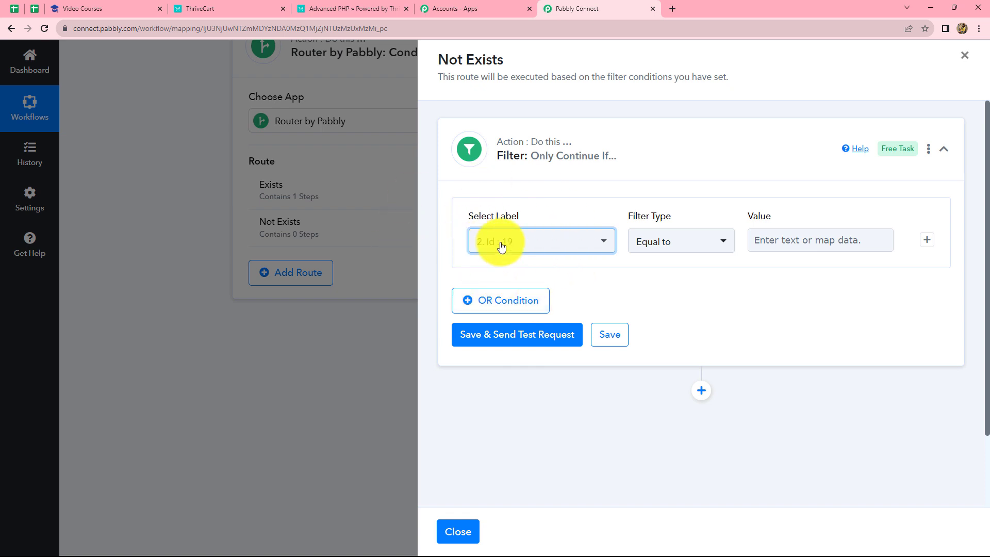
{"action": "left_click", "coordinate": [536, 244]}
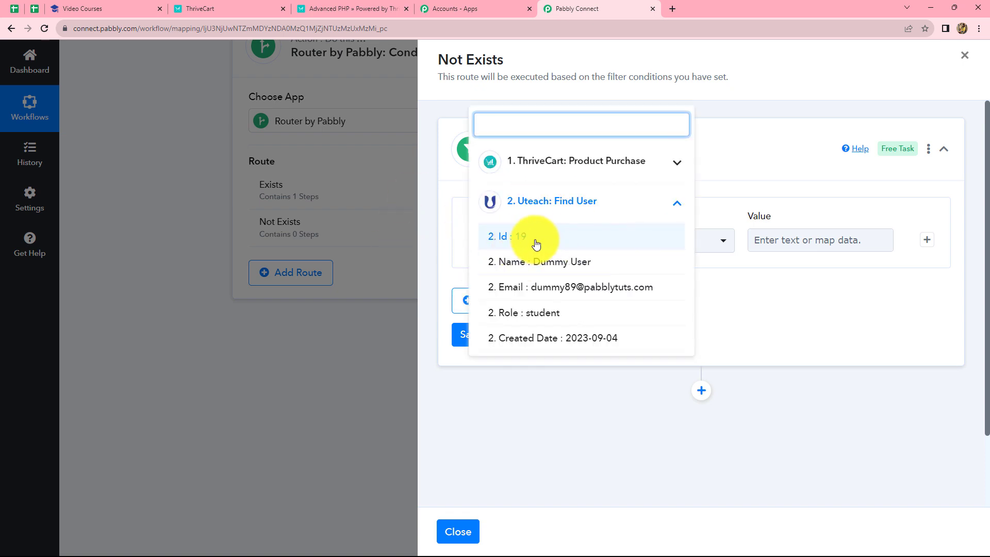
{"action": "left_click", "coordinate": [607, 357]}
{"action": "left_click", "coordinate": [653, 240]}
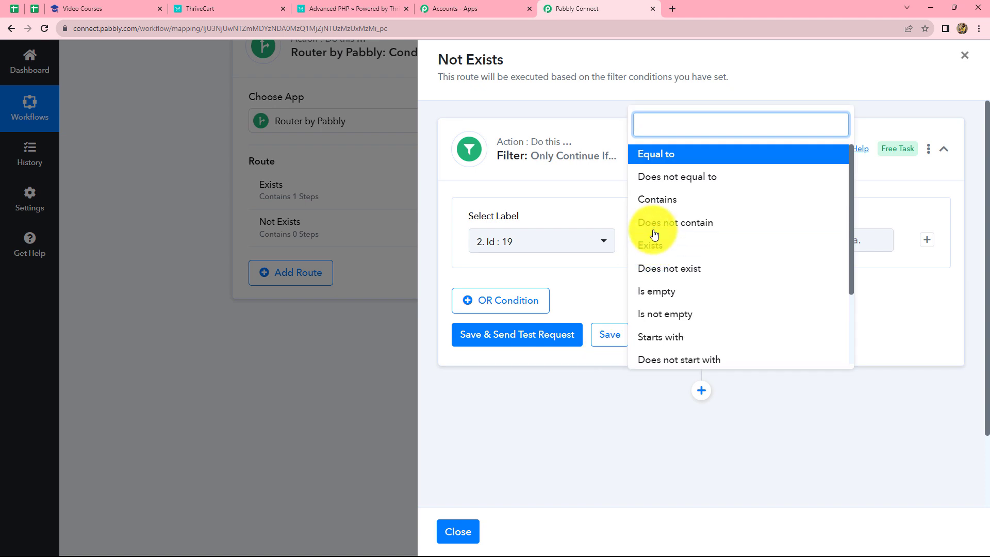
{"action": "left_click", "coordinate": [648, 276]}
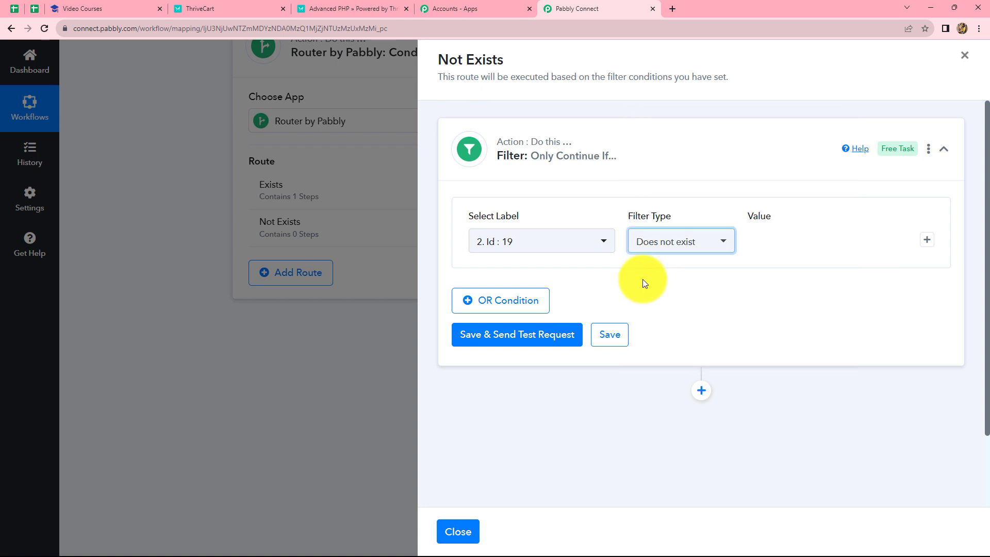
{"action": "left_click", "coordinate": [535, 339]}
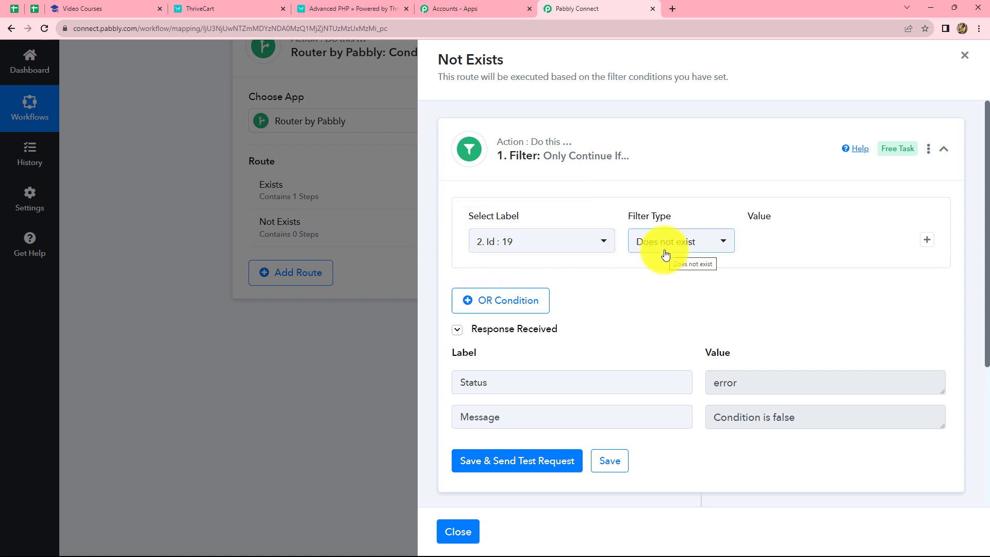
Step: Add a Uteach Create Student action after the Not Exists filter and connect it through the existing connection Uteach #2
{"action": "scroll", "coordinate": [670, 263], "scroll_direction": "down", "scroll_amount": 4}
{"action": "left_click", "coordinate": [700, 311]}
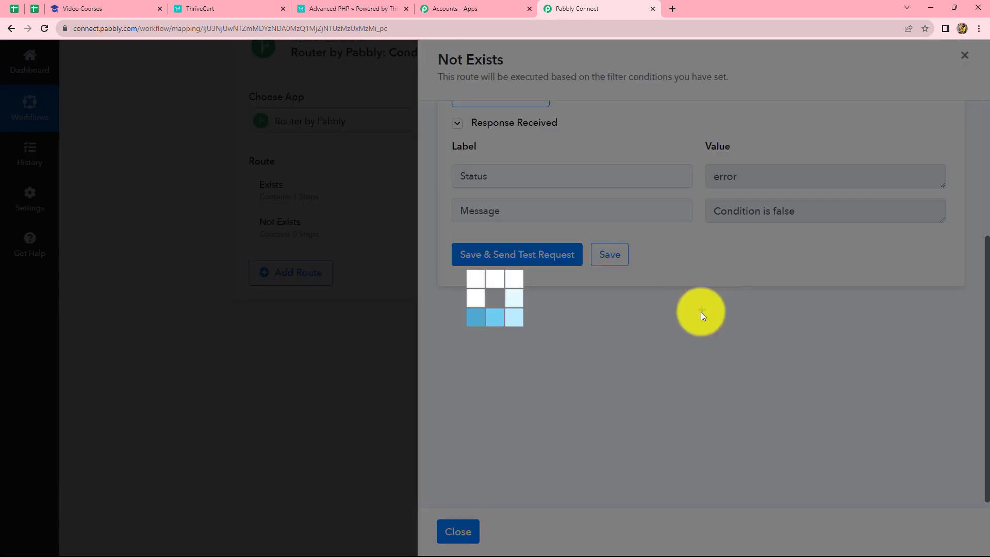
{"action": "scroll", "coordinate": [556, 361], "scroll_direction": "down", "scroll_amount": 4}
{"action": "left_click", "coordinate": [509, 238]}
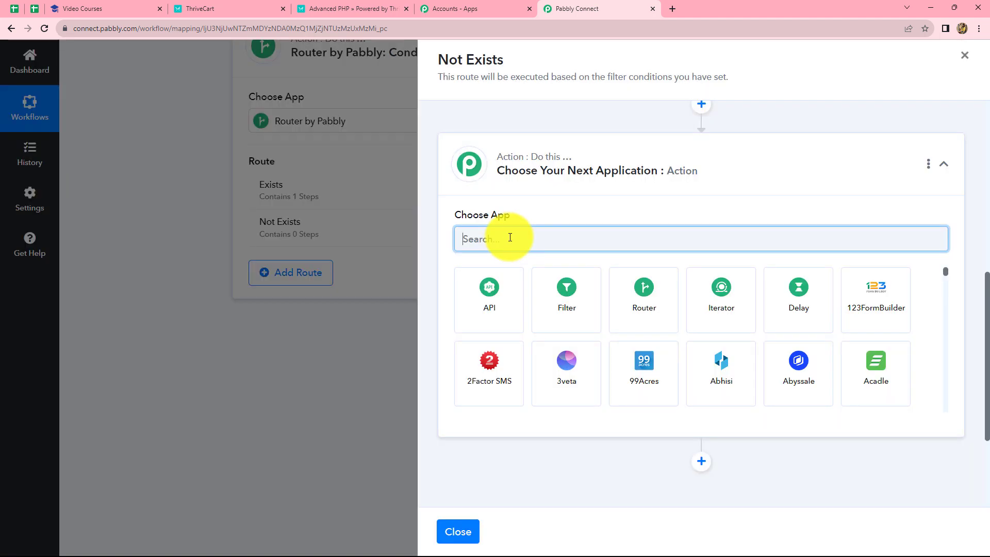
{"action": "type", "text": "Utea"}
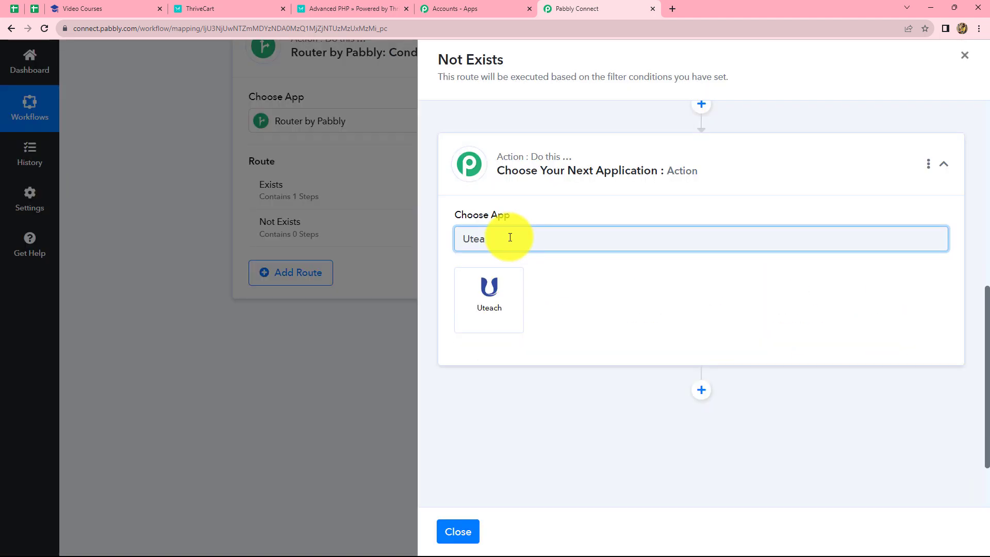
{"action": "left_click", "coordinate": [510, 302]}
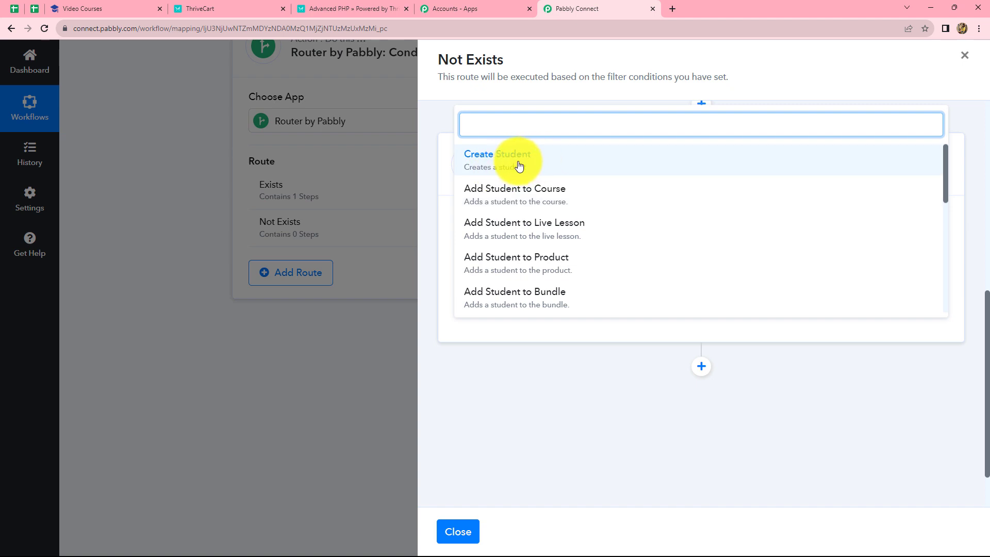
{"action": "left_click", "coordinate": [478, 169]}
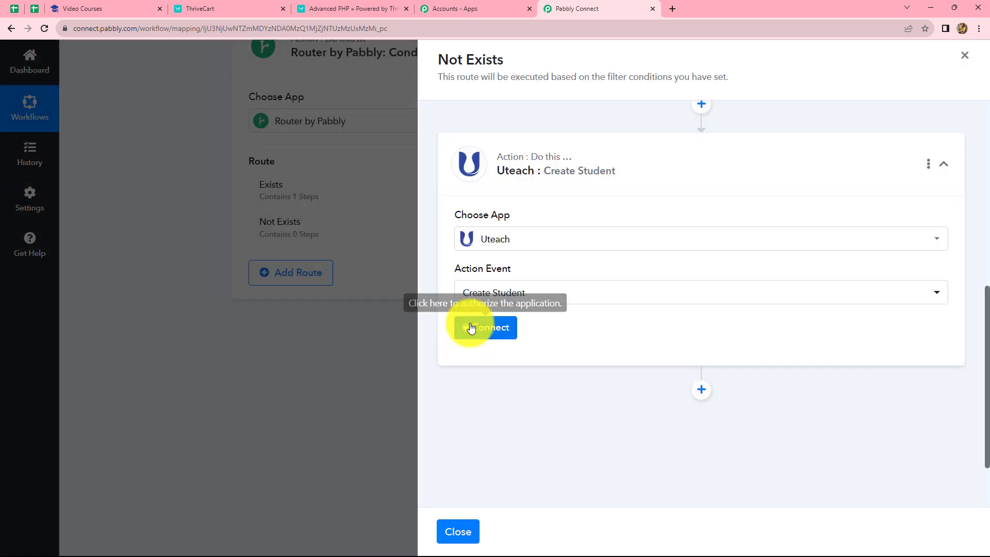
{"action": "left_click", "coordinate": [470, 327]}
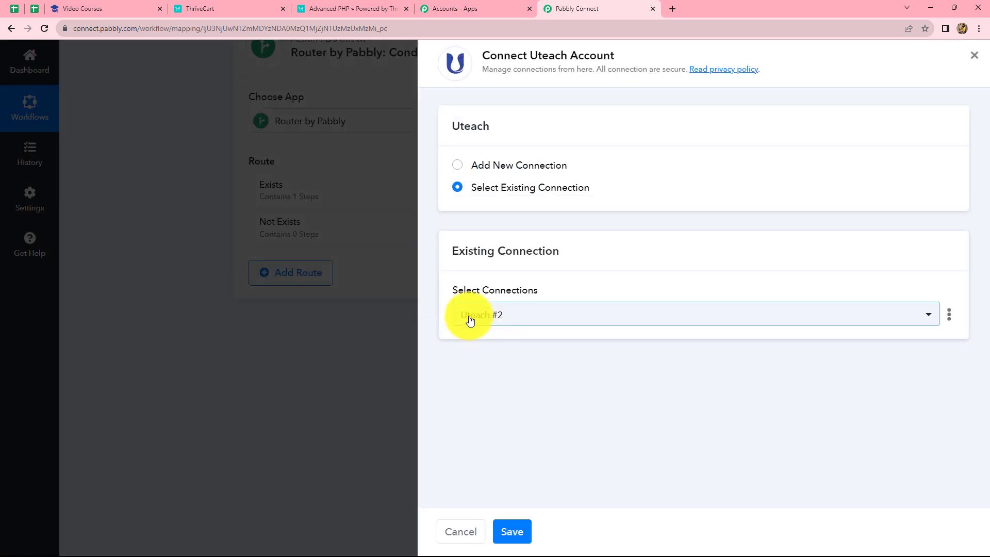
{"action": "left_click", "coordinate": [514, 532]}
Step: Map the Name of the Create Student action to the Customer Name from the ThriveCart Product Purchase data
{"action": "left_click", "coordinate": [542, 255]}
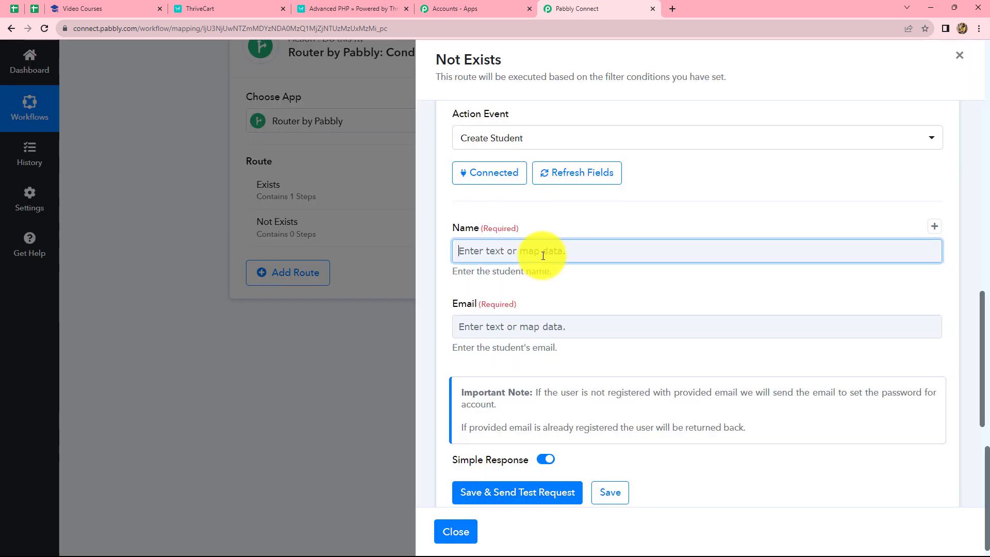
{"action": "left_click", "coordinate": [535, 360]}
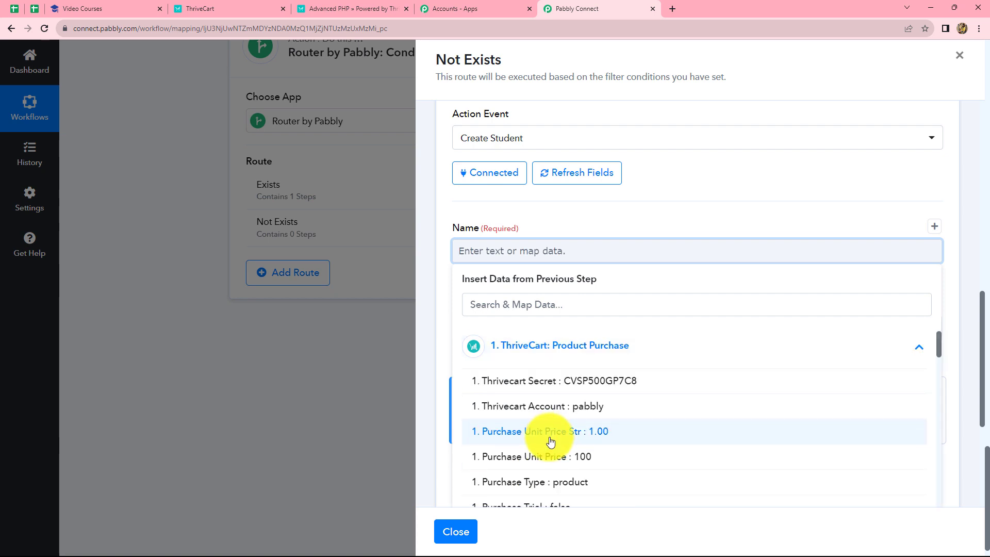
{"action": "scroll", "coordinate": [546, 412], "scroll_direction": "down", "scroll_amount": 5}
{"action": "left_click", "coordinate": [516, 304]}
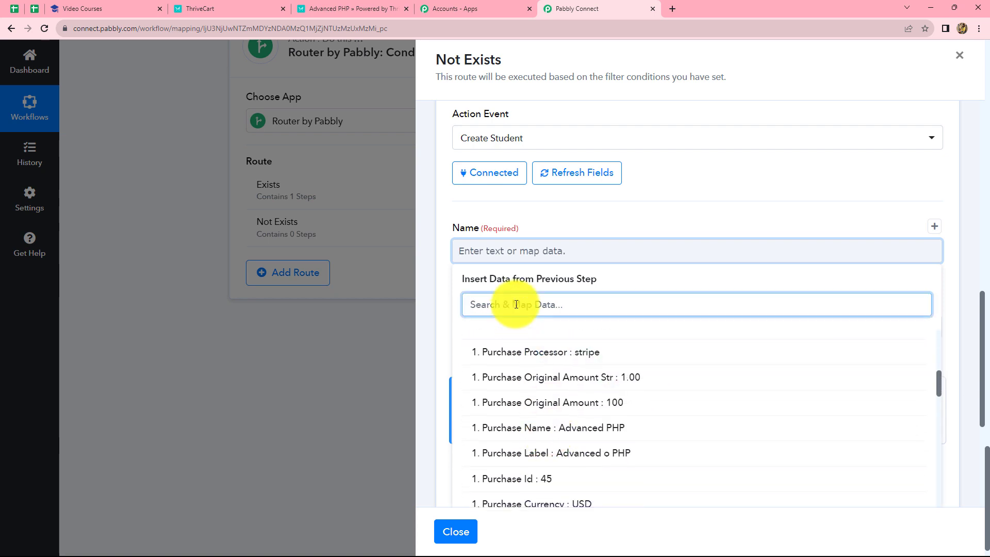
{"action": "type", "text": "nam"}
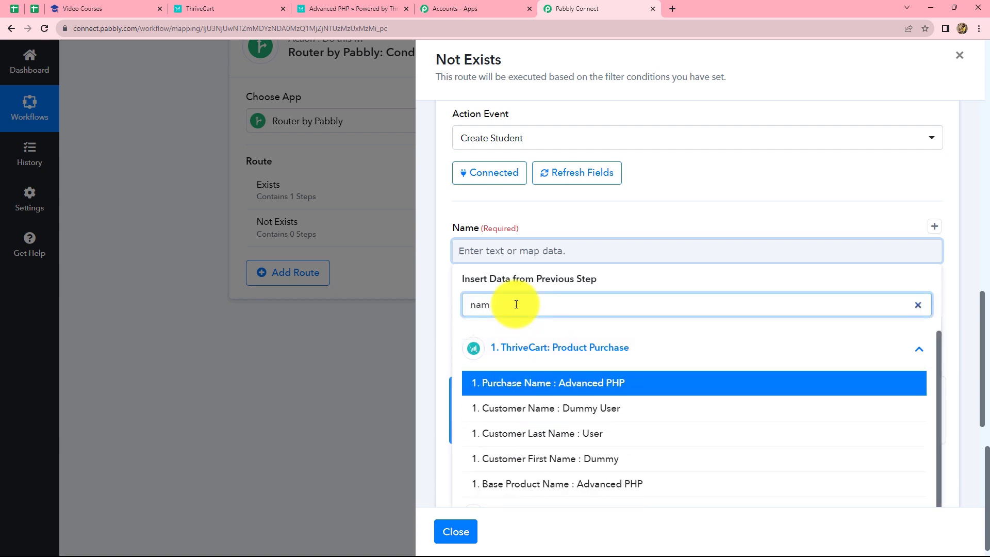
{"action": "left_click", "coordinate": [513, 408]}
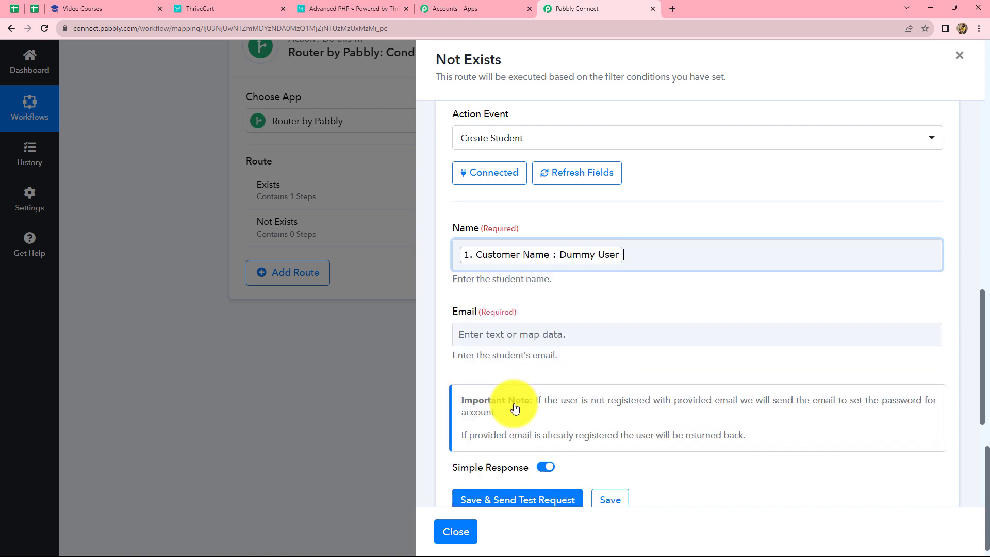
{"action": "left_click", "coordinate": [818, 495]}
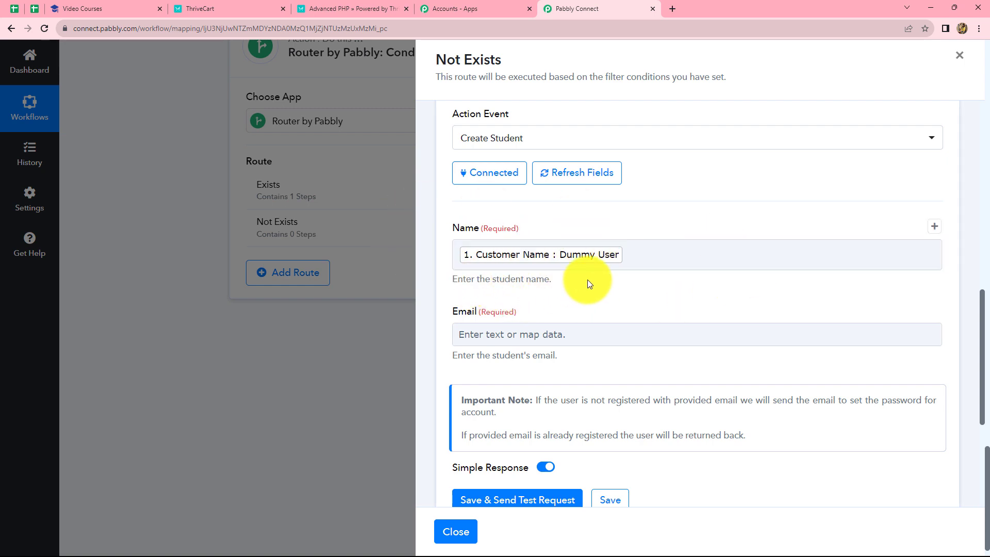
{"action": "left_click", "coordinate": [503, 267]}
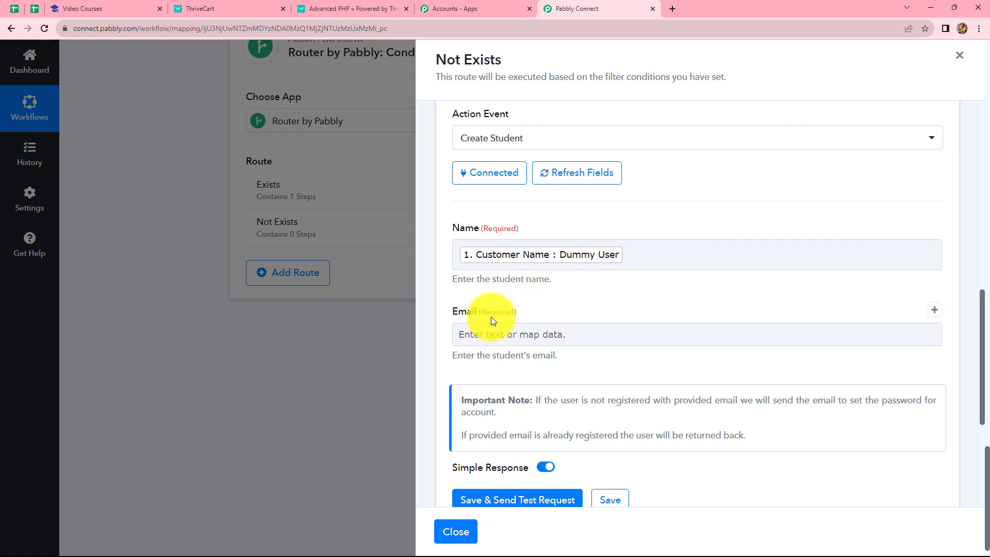
Step: Map the Create Student action's Email to the ThriveCart Customer Email, save it with a test request and review the response
{"action": "left_click", "coordinate": [480, 334]}
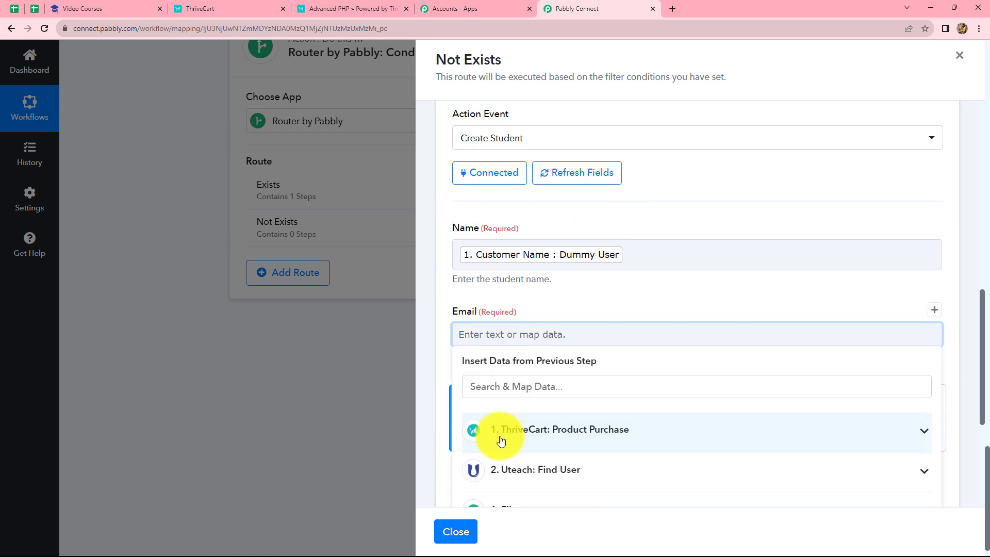
{"action": "left_click", "coordinate": [500, 439]}
{"action": "left_click", "coordinate": [505, 385]}
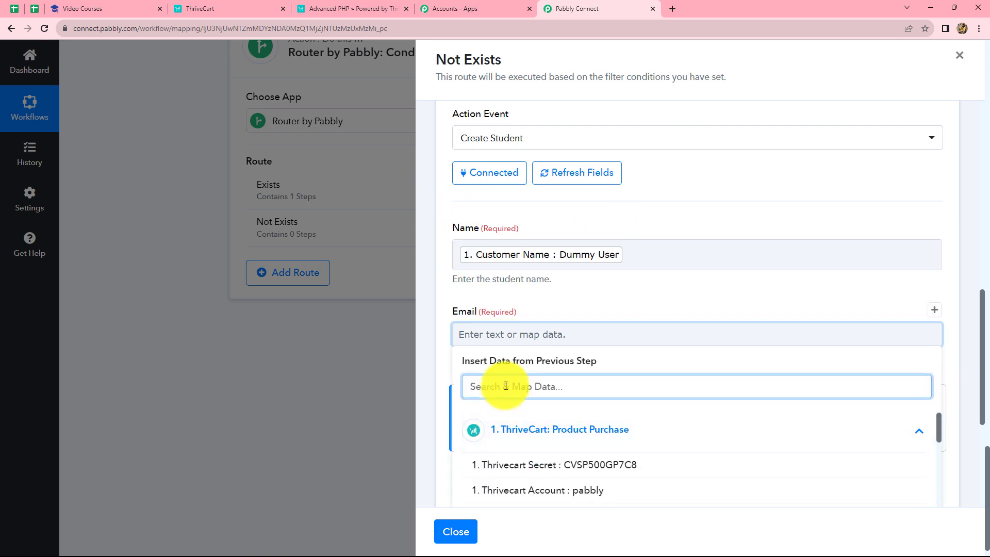
{"action": "type", "text": "ema"}
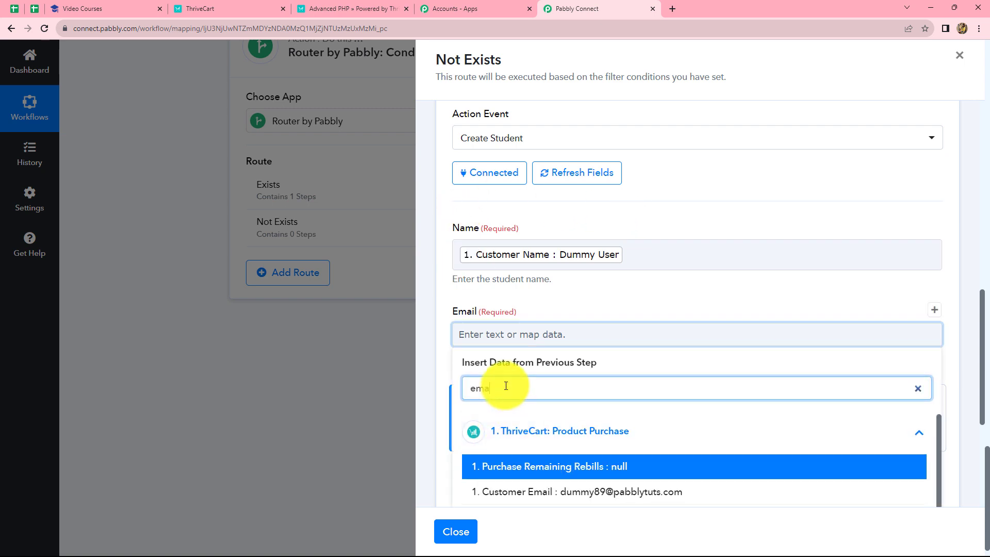
{"action": "left_click", "coordinate": [497, 491]}
{"action": "scroll", "coordinate": [484, 353], "scroll_direction": "down", "scroll_amount": 3}
{"action": "left_click", "coordinate": [484, 353]}
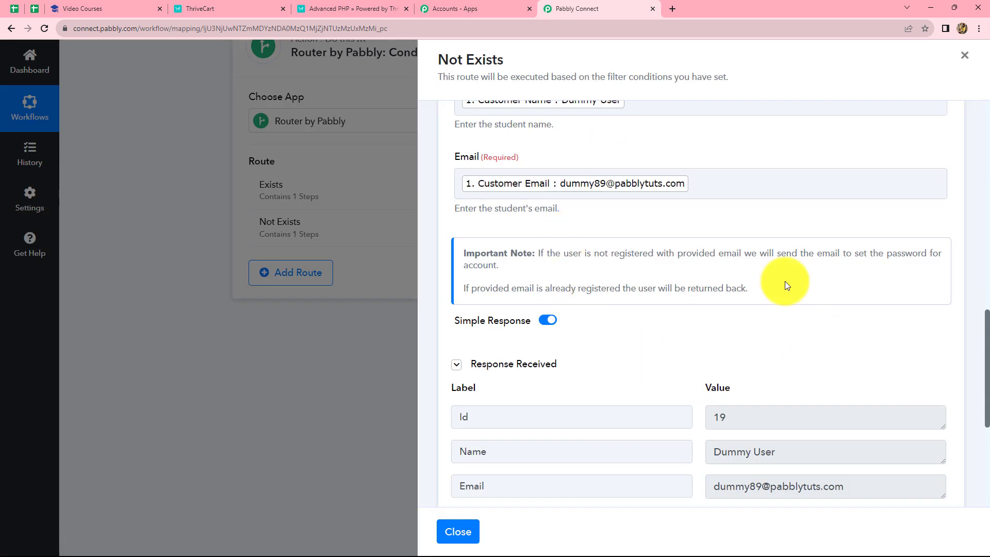
{"action": "scroll", "coordinate": [703, 394], "scroll_direction": "up", "scroll_amount": 4}
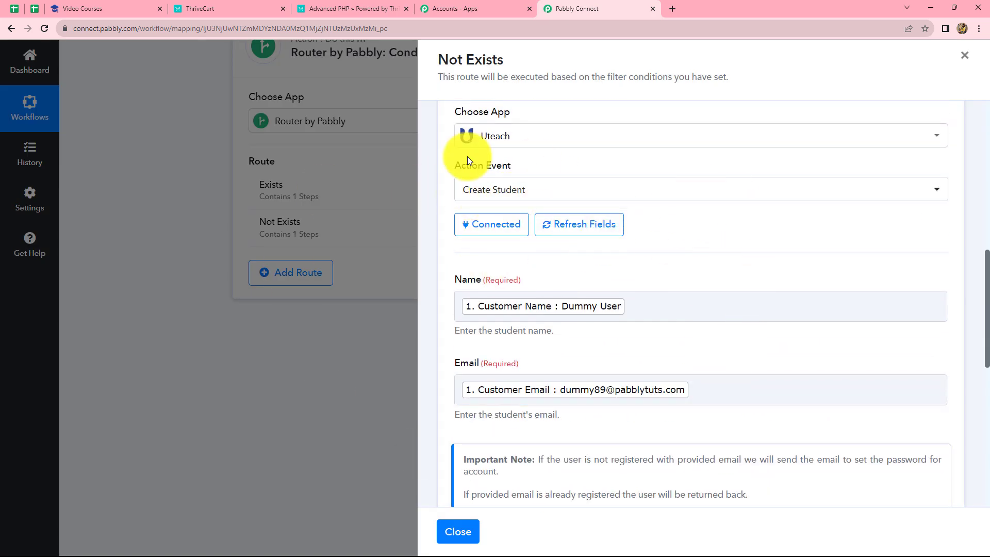
{"action": "scroll", "coordinate": [765, 320], "scroll_direction": "down", "scroll_amount": 9}
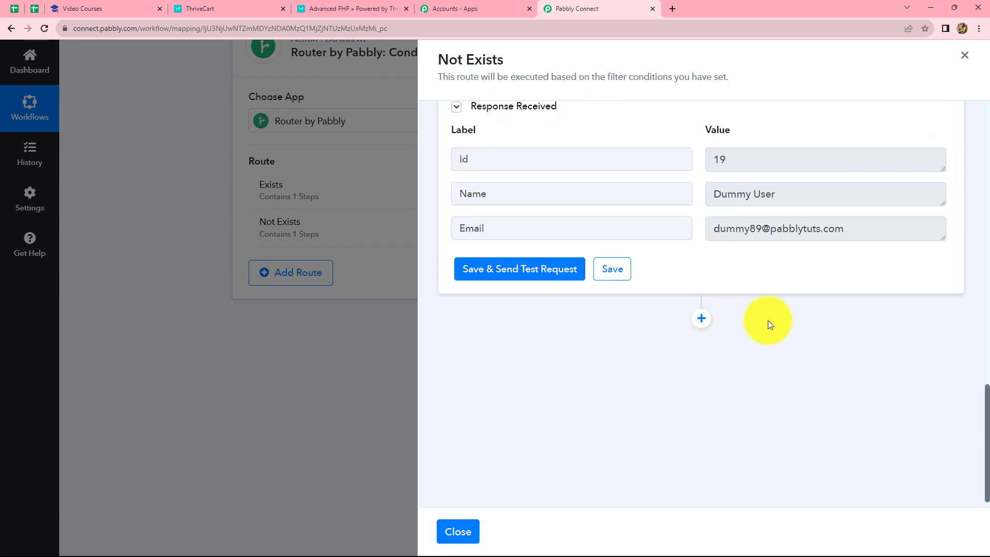
Step: Add a Uteach Add Student to Course action after Create Student and connect it through the existing connection Uteach #2
{"action": "left_click", "coordinate": [700, 304]}
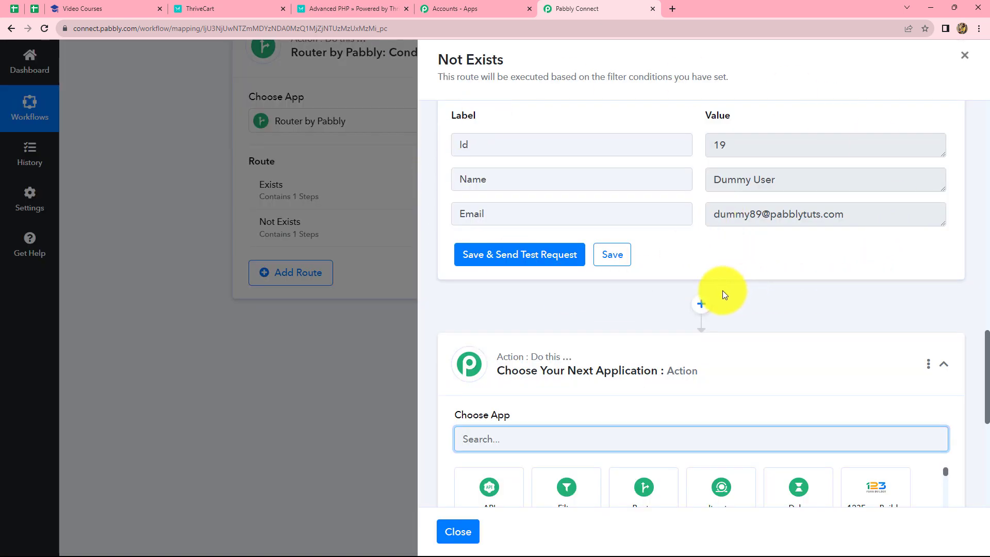
{"action": "scroll", "coordinate": [555, 433], "scroll_direction": "down", "scroll_amount": 2}
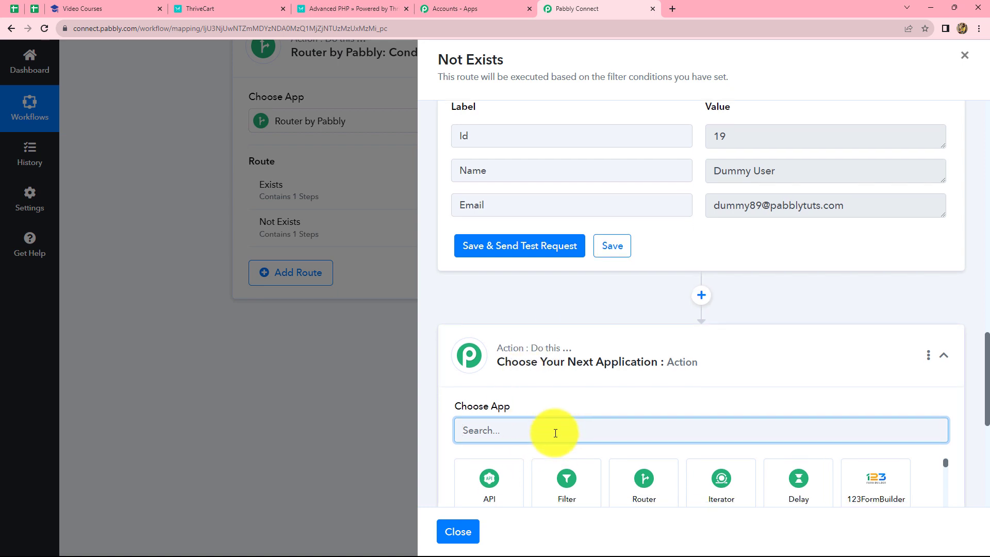
{"action": "type", "text": "Ute"}
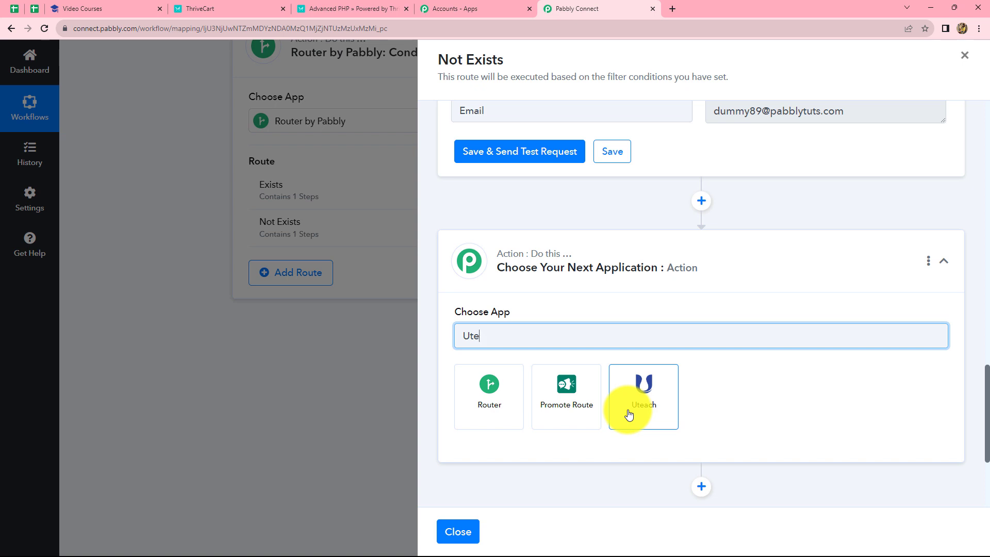
{"action": "left_click", "coordinate": [629, 414]}
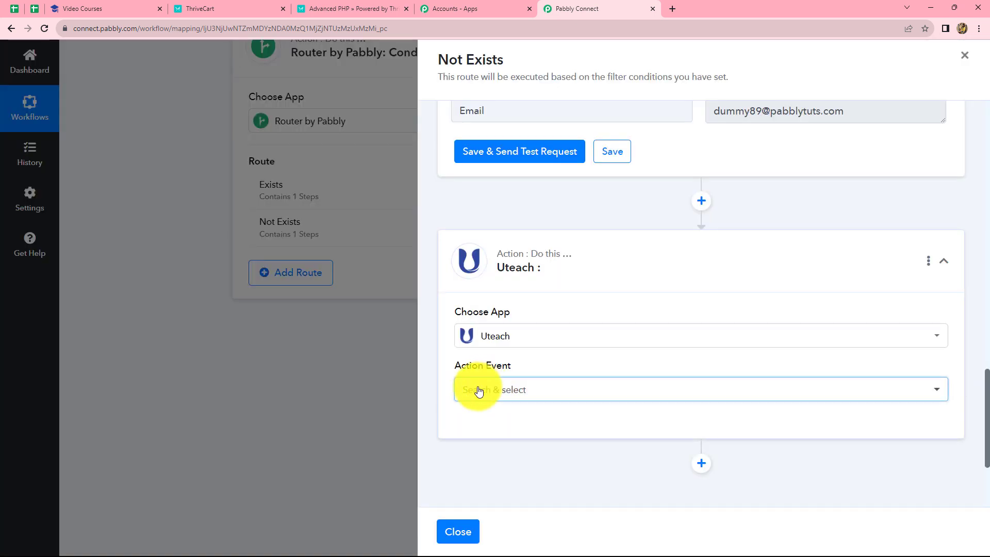
{"action": "left_click", "coordinate": [471, 389]}
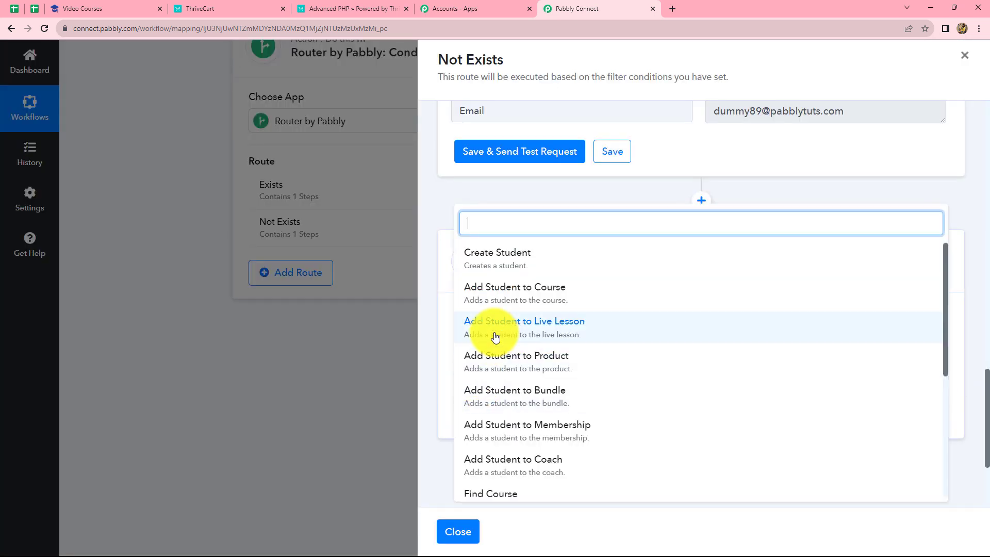
{"action": "left_click", "coordinate": [496, 301]}
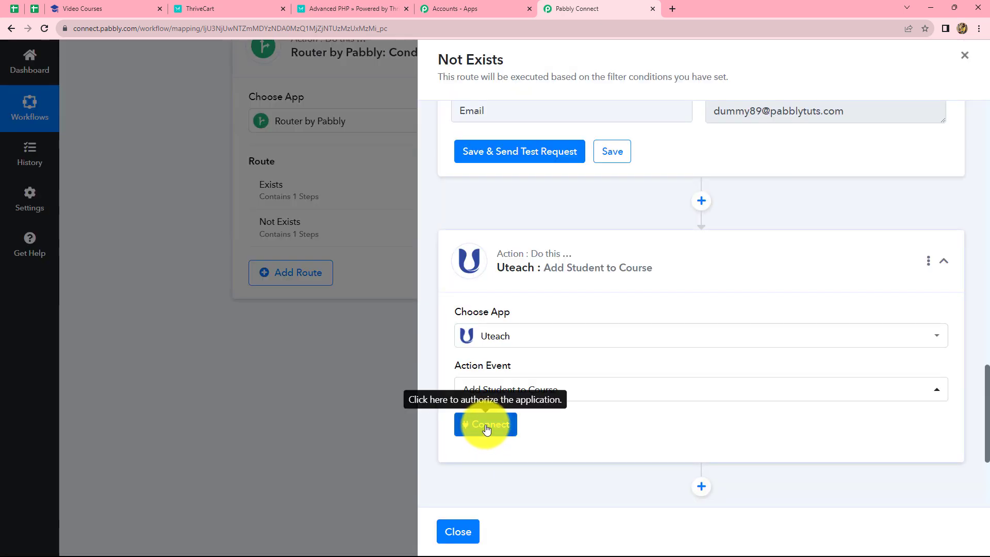
{"action": "left_click", "coordinate": [486, 428]}
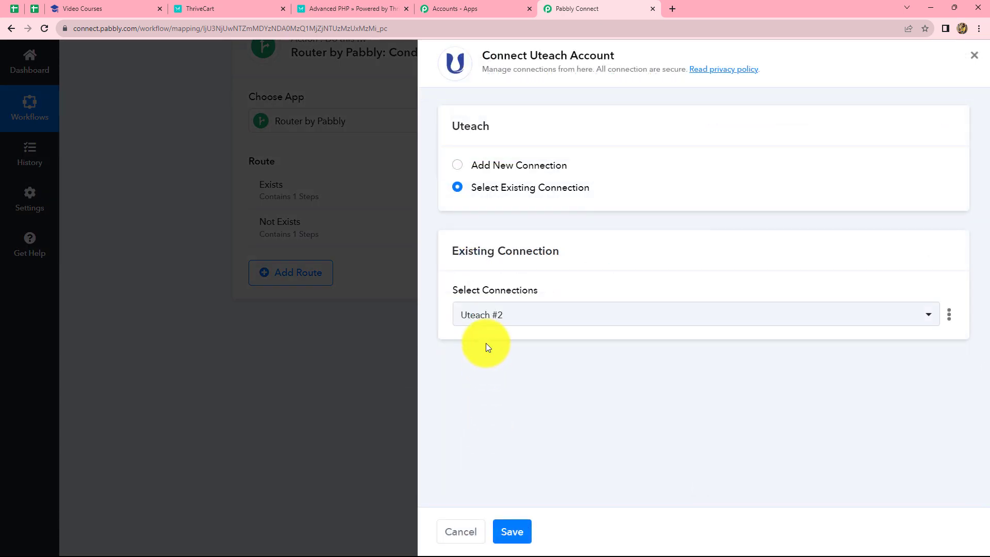
{"action": "left_click", "coordinate": [510, 530]}
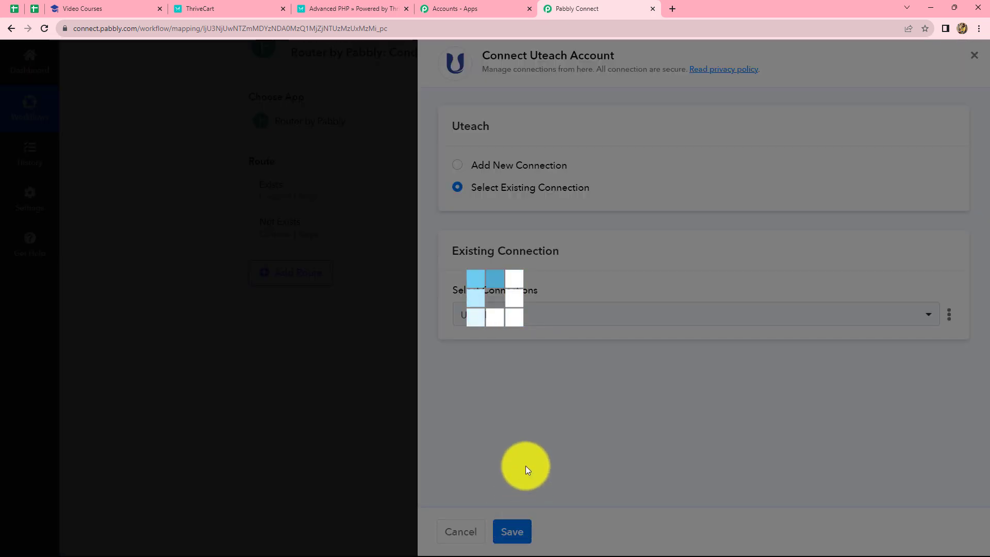
Step: Map the Student Email of the Not Exists route's Add Student to Course action to the ThriveCart Customer Email
{"action": "scroll", "coordinate": [512, 431], "scroll_direction": "down", "scroll_amount": 6}
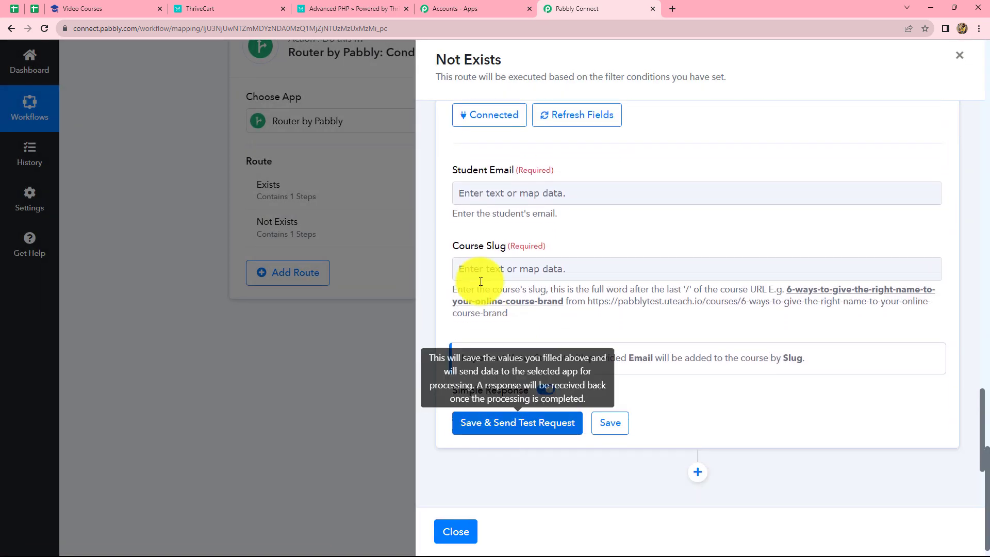
{"action": "left_click", "coordinate": [526, 196]}
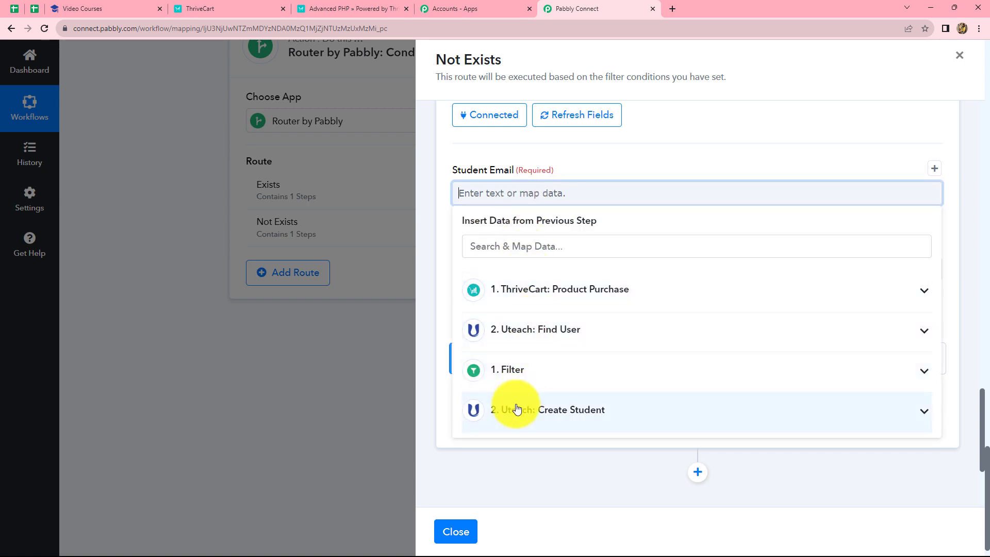
{"action": "left_click", "coordinate": [523, 292]}
{"action": "left_click", "coordinate": [522, 188]}
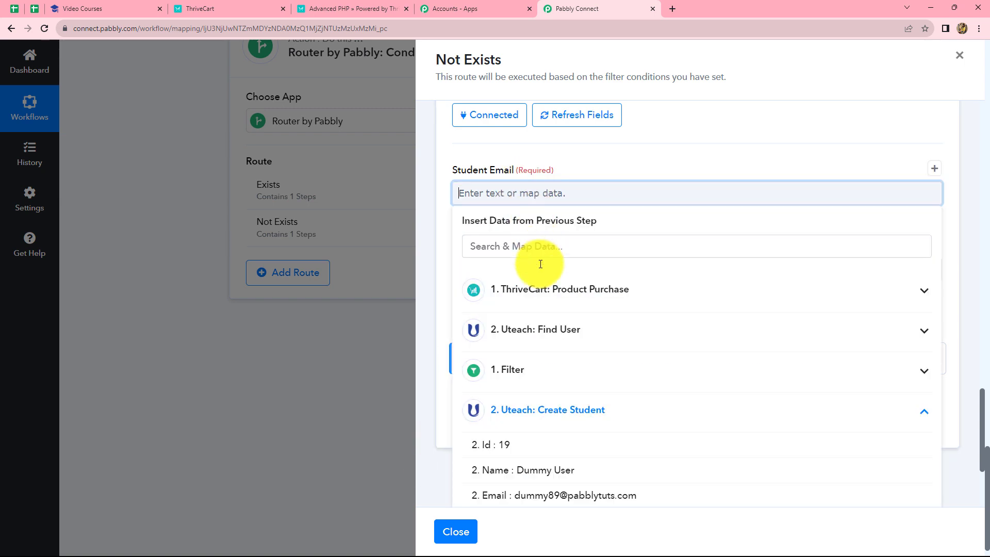
{"action": "left_click", "coordinate": [536, 250]}
{"action": "type", "text": "email"}
{"action": "left_click", "coordinate": [520, 348]}
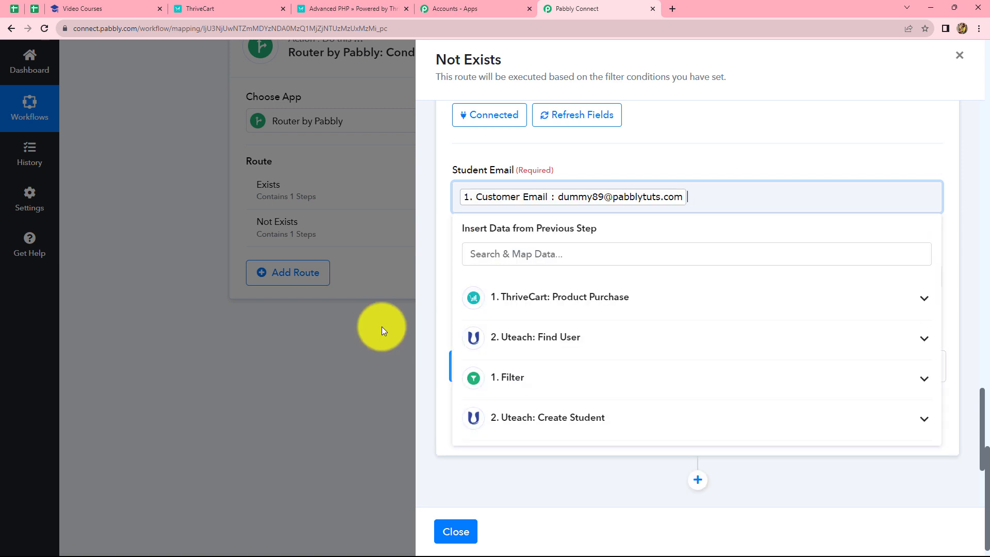
{"action": "left_click", "coordinate": [423, 342]}
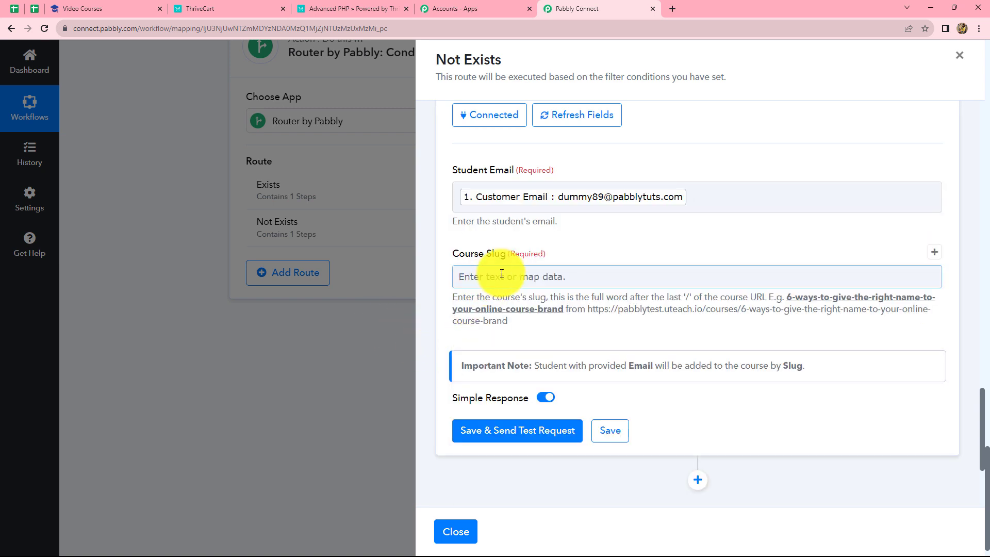
Step: Look up the slug on the Uteach PHP for Beginners page, return to Pabbly Connect and set the Course Slug to php-for-beginners
{"action": "left_click", "coordinate": [95, 4]}
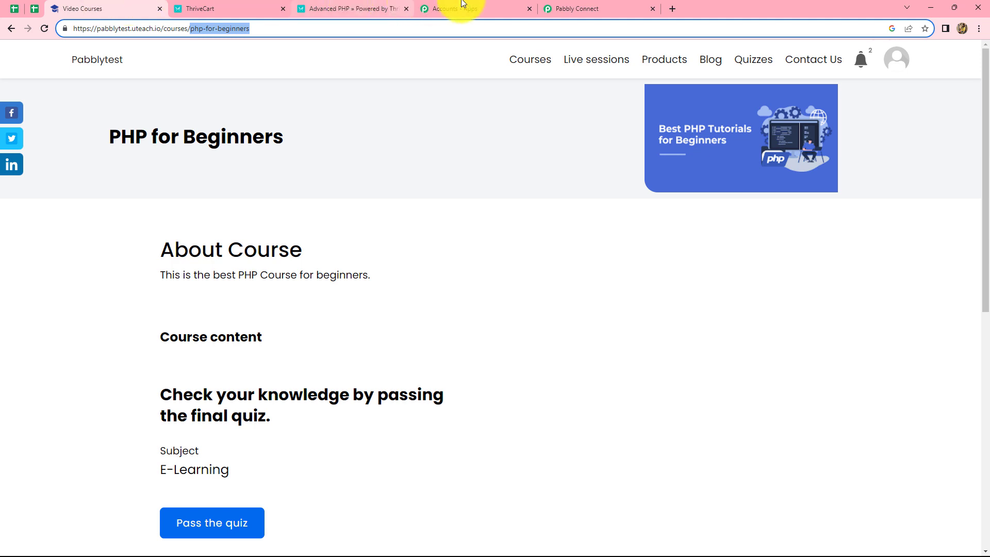
{"action": "left_click", "coordinate": [558, 9]}
{"action": "left_click", "coordinate": [518, 278]}
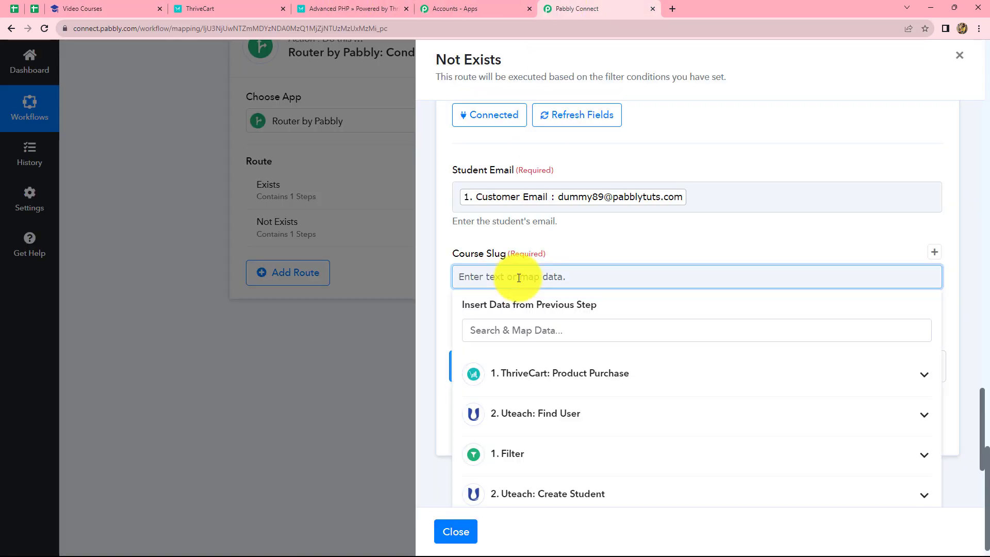
{"action": "left_click", "coordinate": [554, 243]}
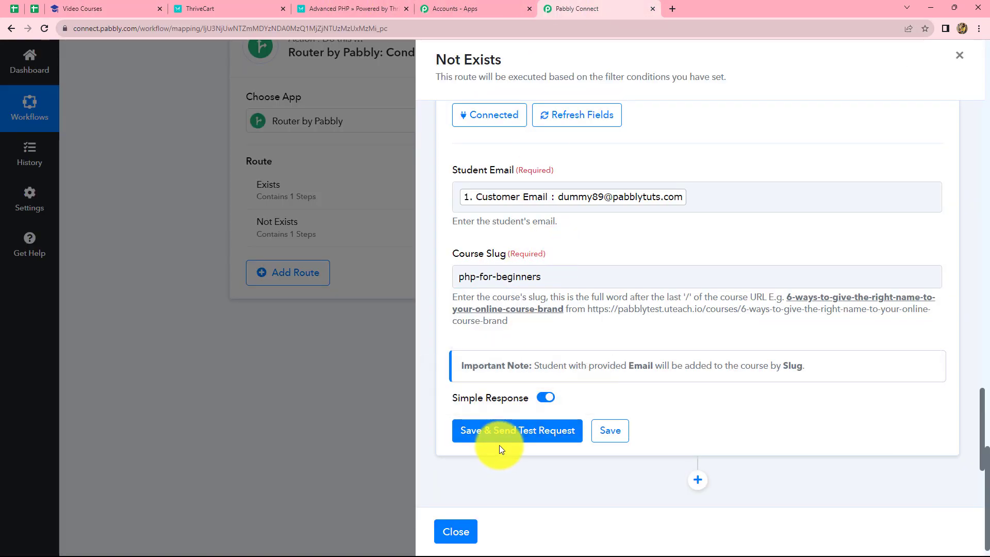
Step: Save the Not Exists route's Add Student to Course action with a test request and check the new student's courses in Uteach
{"action": "left_click", "coordinate": [501, 430]}
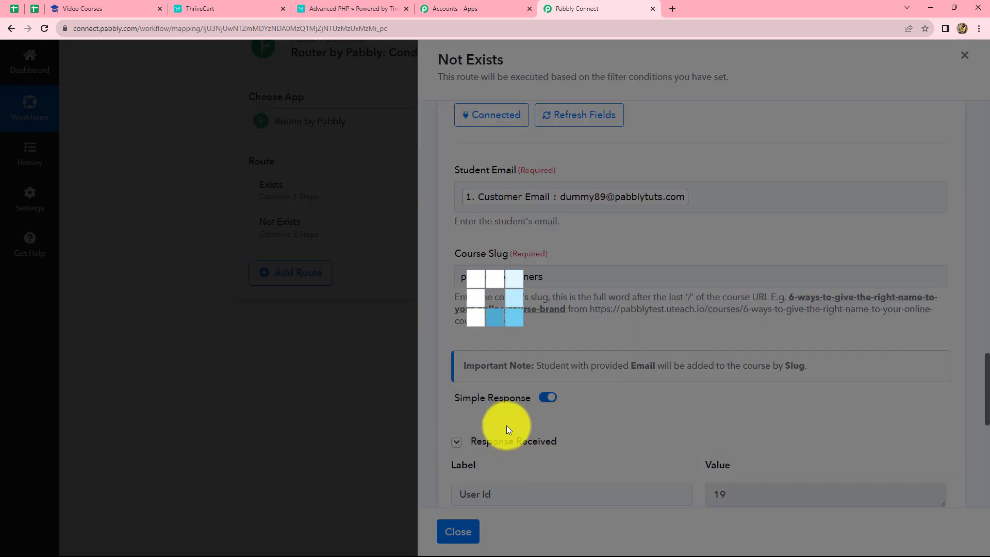
{"action": "scroll", "coordinate": [753, 396], "scroll_direction": "down", "scroll_amount": 5}
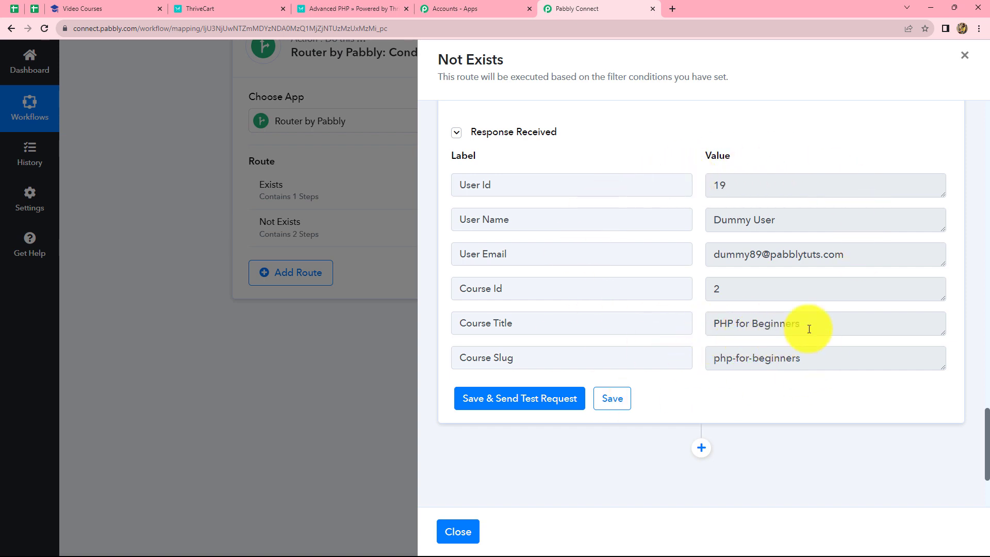
{"action": "left_click", "coordinate": [85, 6]}
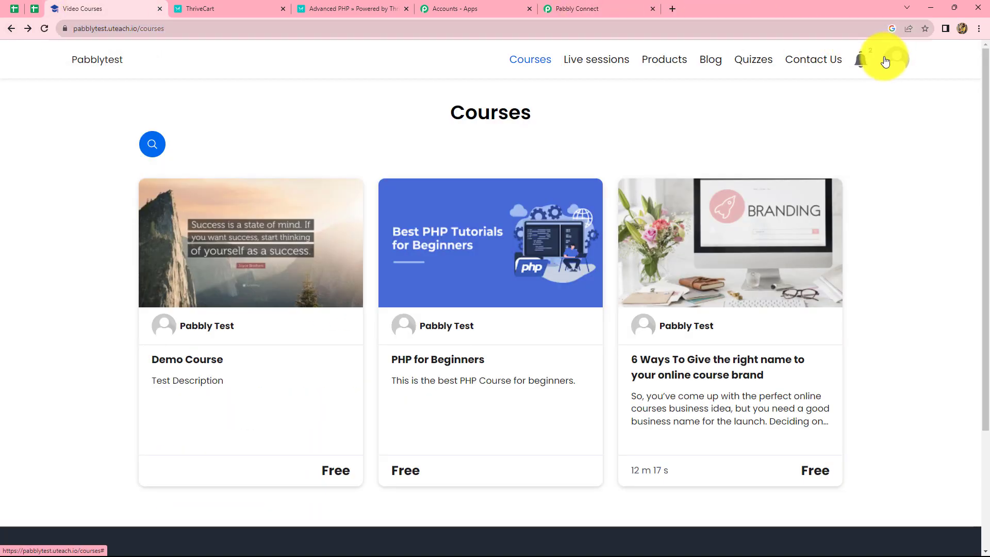
{"action": "left_click", "coordinate": [885, 62]}
{"action": "left_click", "coordinate": [839, 99]}
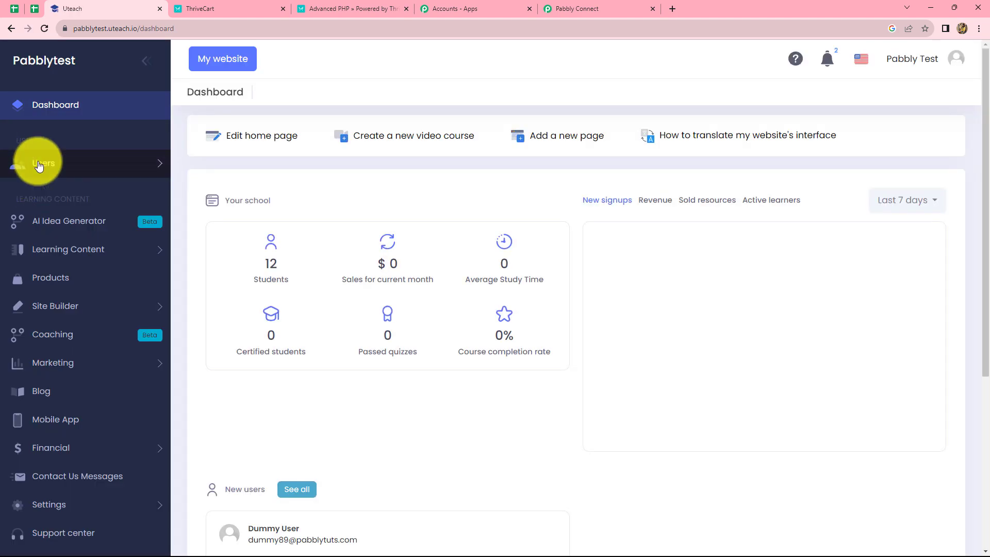
{"action": "left_click", "coordinate": [35, 161]}
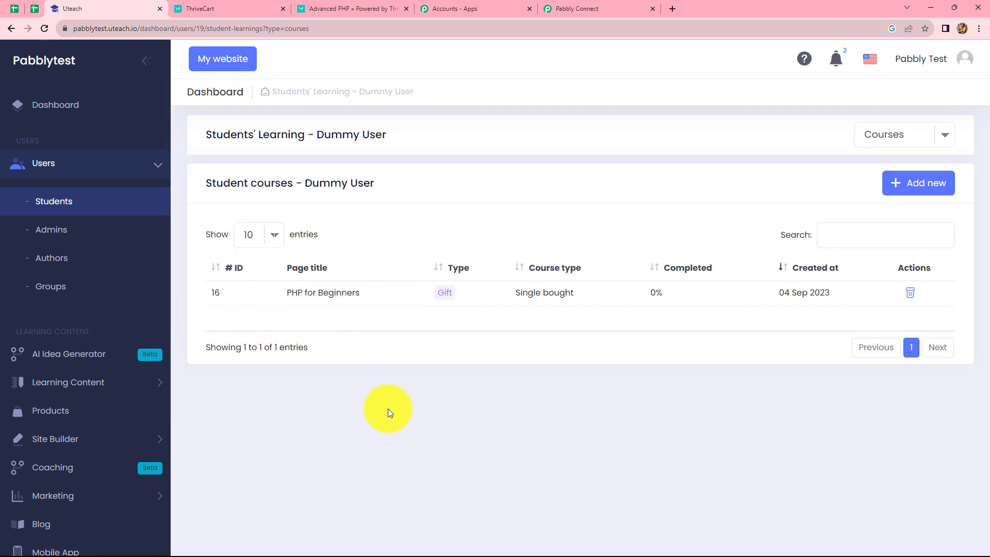
Step: Return to Pabbly Connect, close the Not Exists route and open the Advanced PHP checkout page from ThriveCart
{"action": "left_click", "coordinate": [572, 7]}
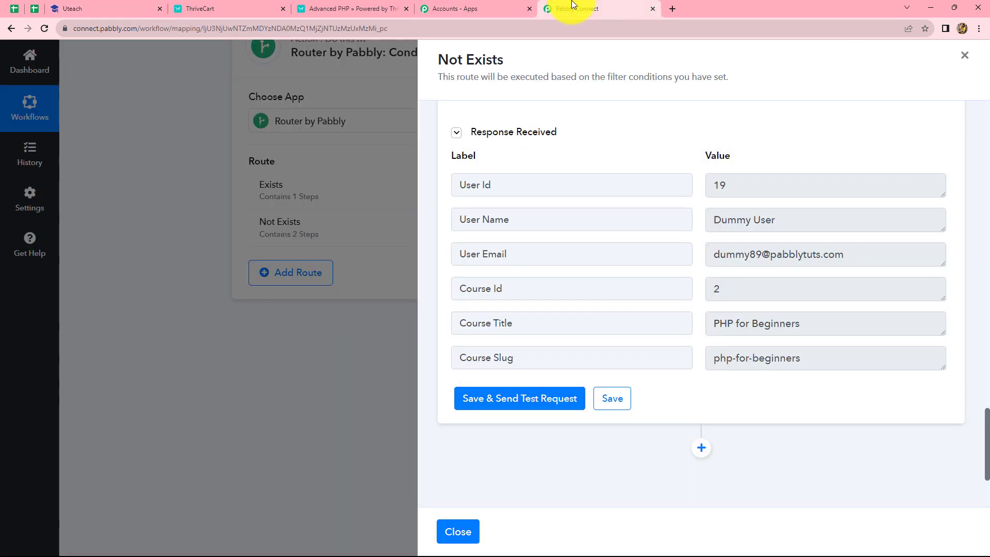
{"action": "left_click", "coordinate": [965, 55]}
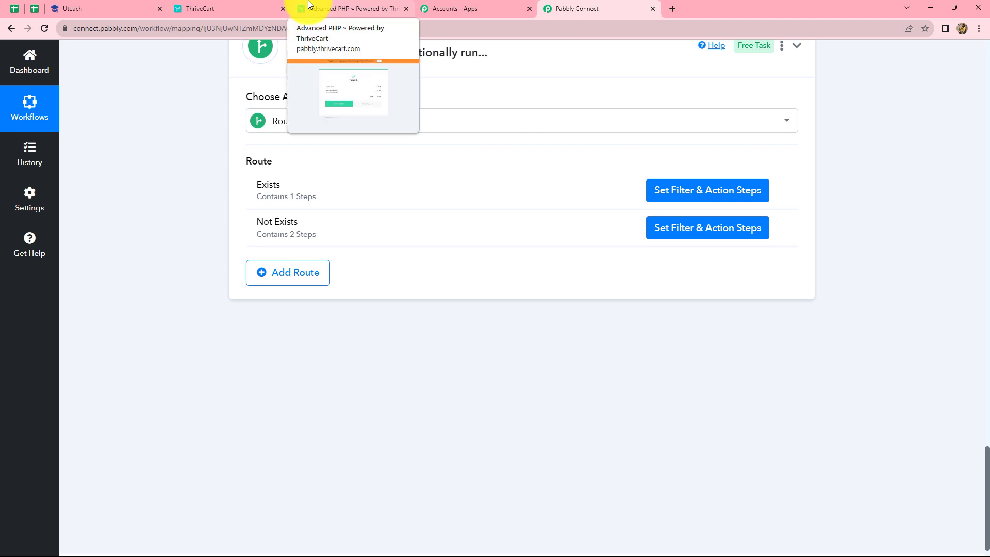
{"action": "left_click", "coordinate": [263, 5]}
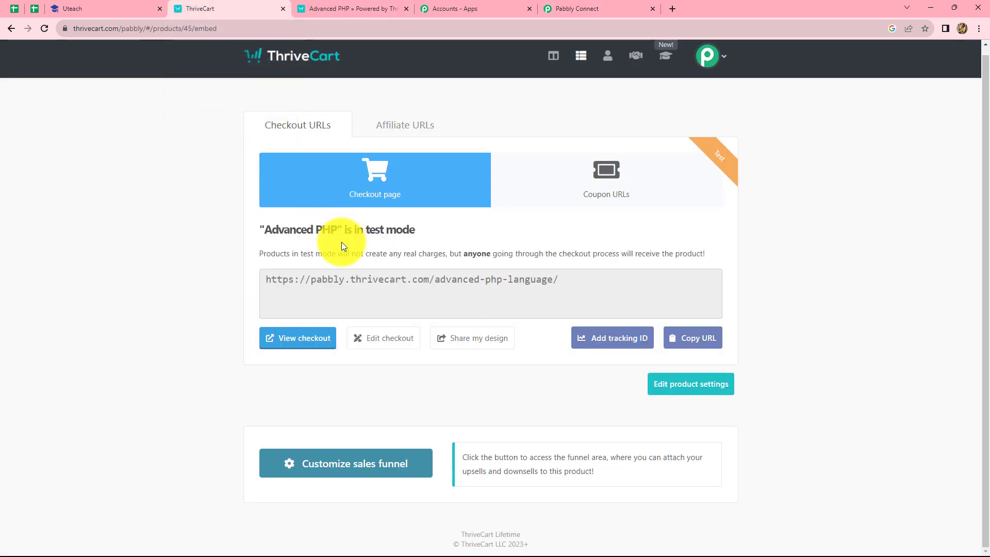
{"action": "left_click", "coordinate": [292, 349]}
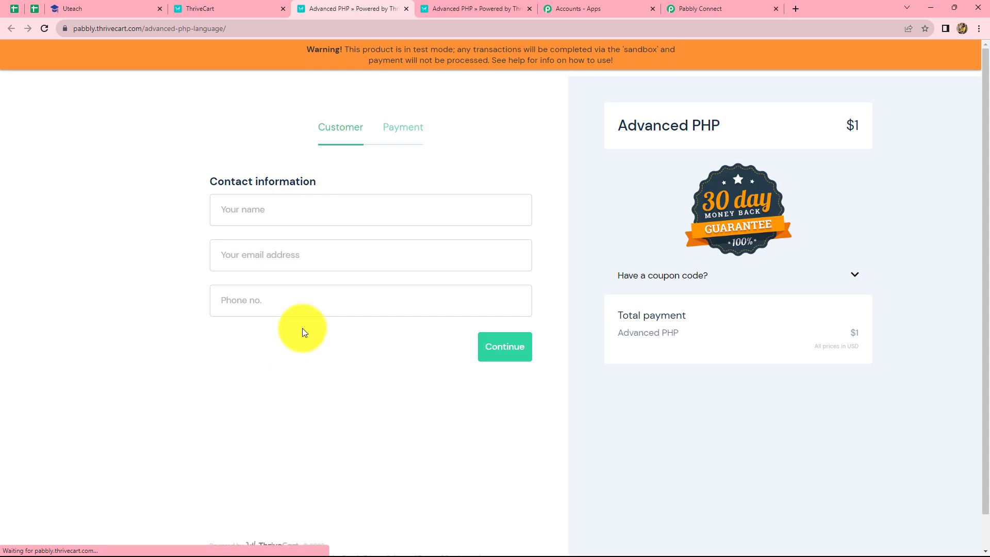
Step: Fill in the checkout's contact information with the customer's name, email address and phone number, and continue to payment
{"action": "left_click", "coordinate": [286, 204]}
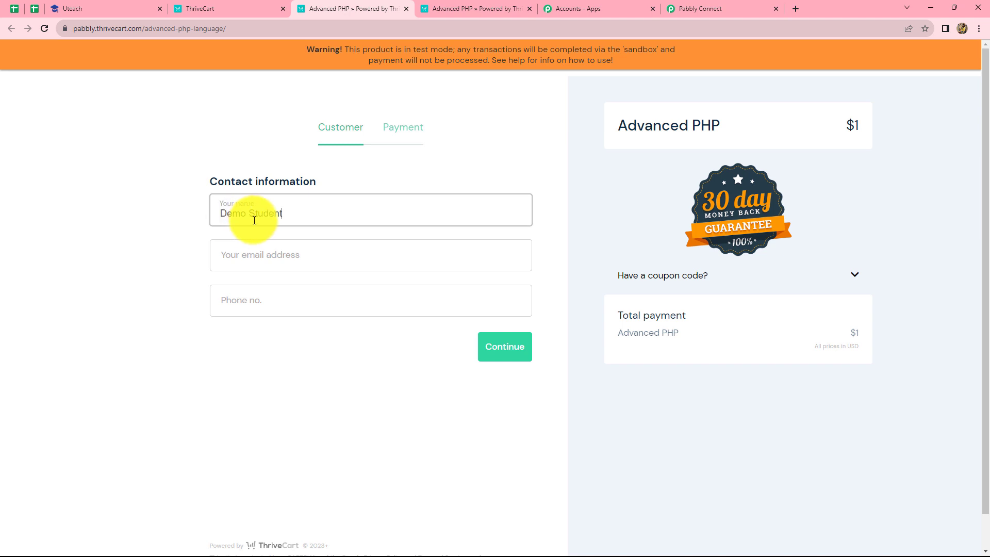
{"action": "left_click", "coordinate": [257, 251]}
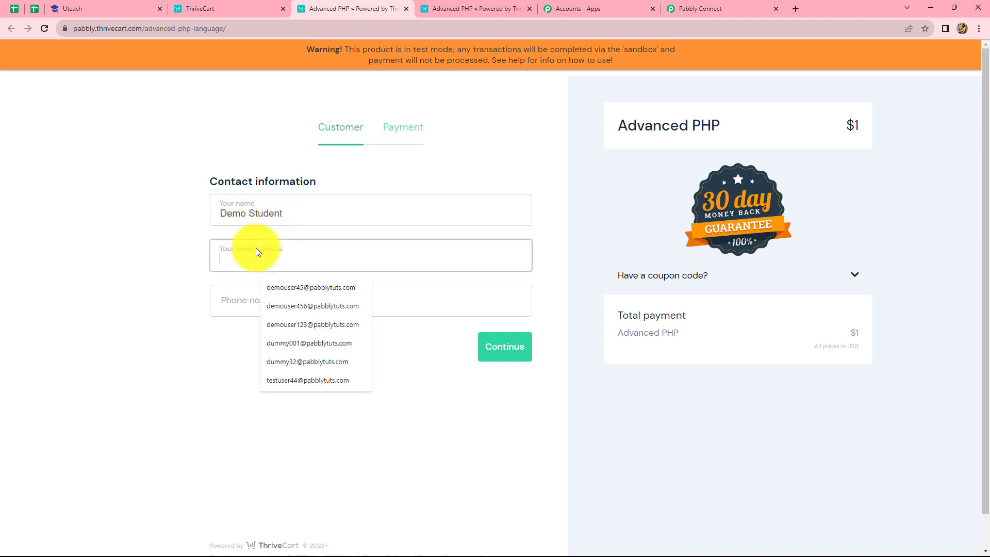
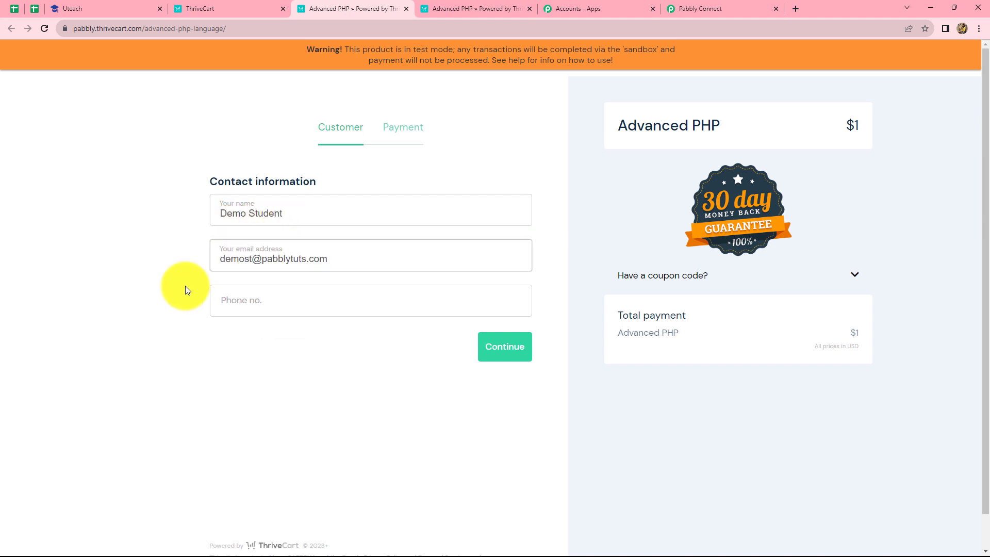
{"action": "left_click", "coordinate": [186, 287]}
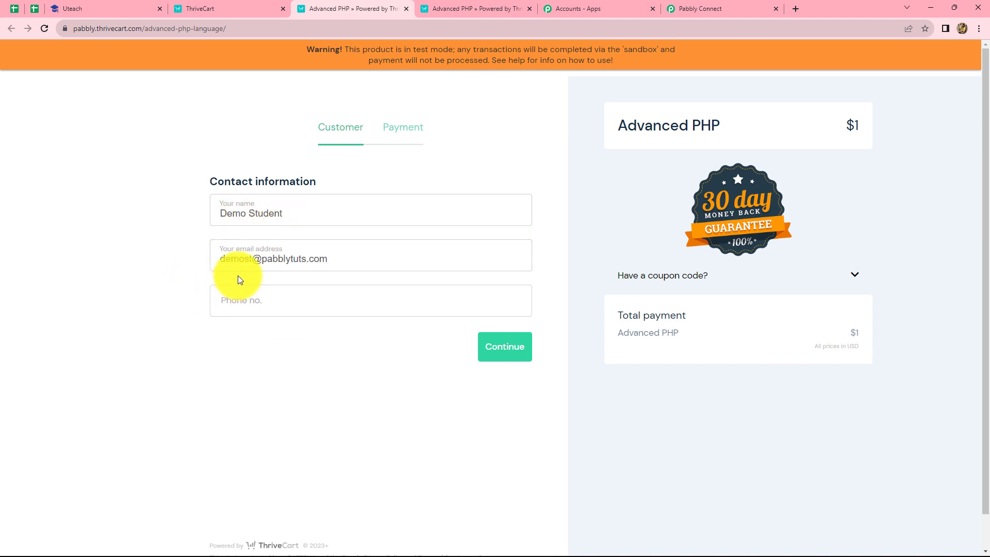
{"action": "left_click", "coordinate": [307, 300]}
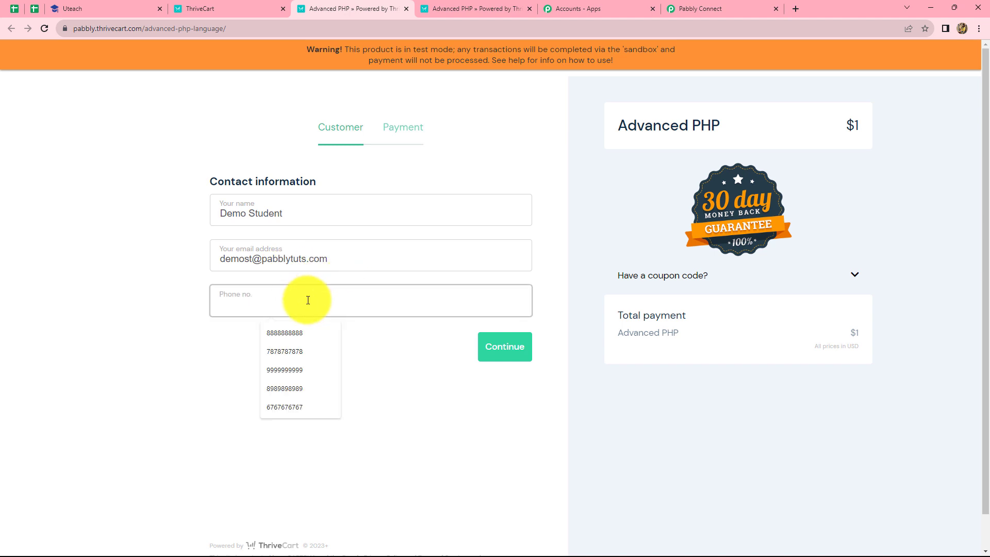
{"action": "type", "text": "6767676767"}
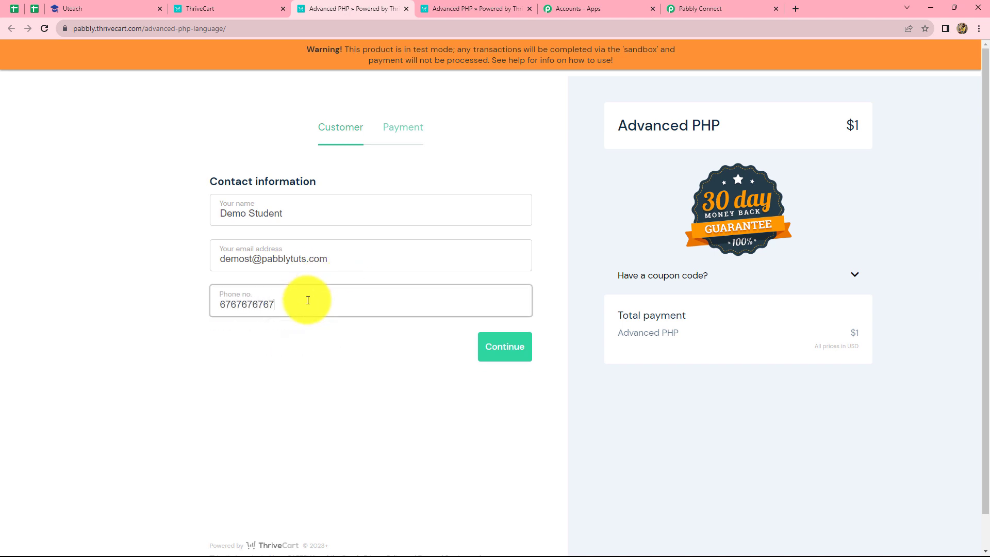
{"action": "left_click", "coordinate": [511, 342]}
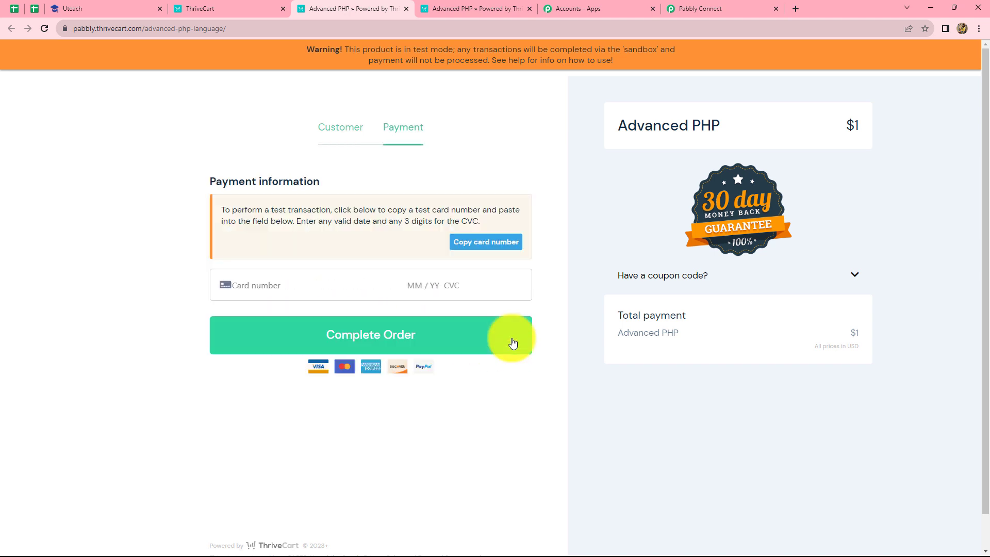
Step: Enter the copied test card number, expiry date and CVC on the checkout page and complete the Advanced PHP order
{"action": "left_click", "coordinate": [469, 330]}
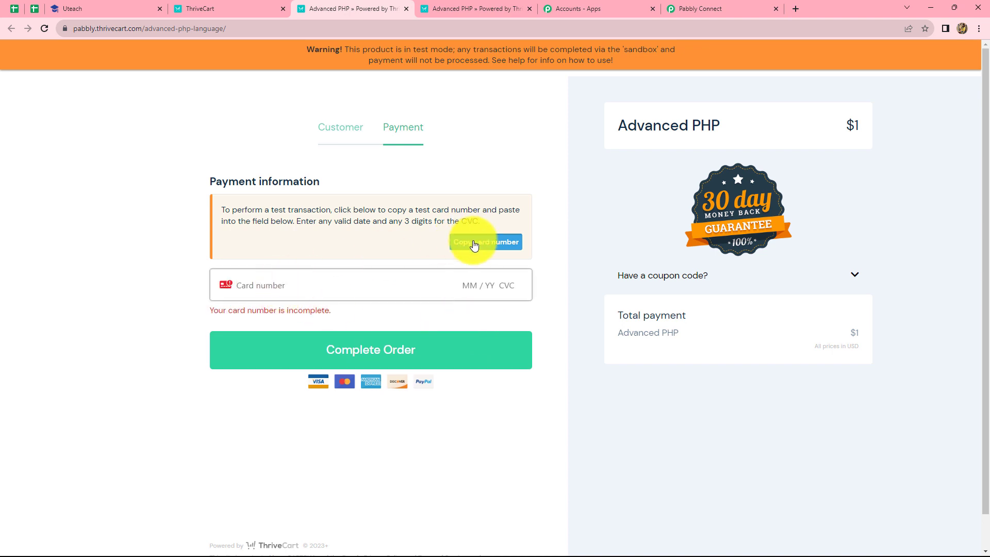
{"action": "key", "text": "ctrl+v"}
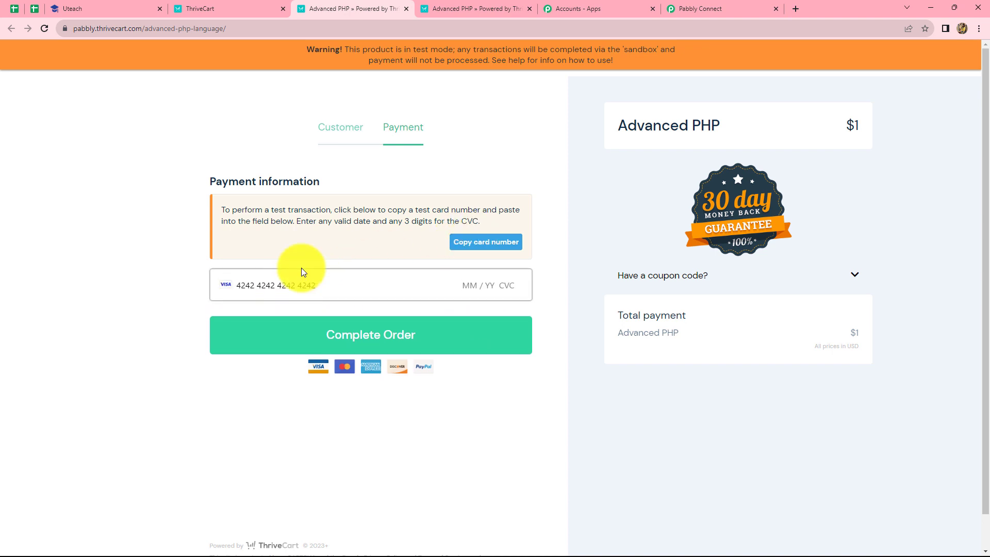
{"action": "type", "text": "0729"}
{"action": "type", "text": "678"}
{"action": "key", "text": "Return"}
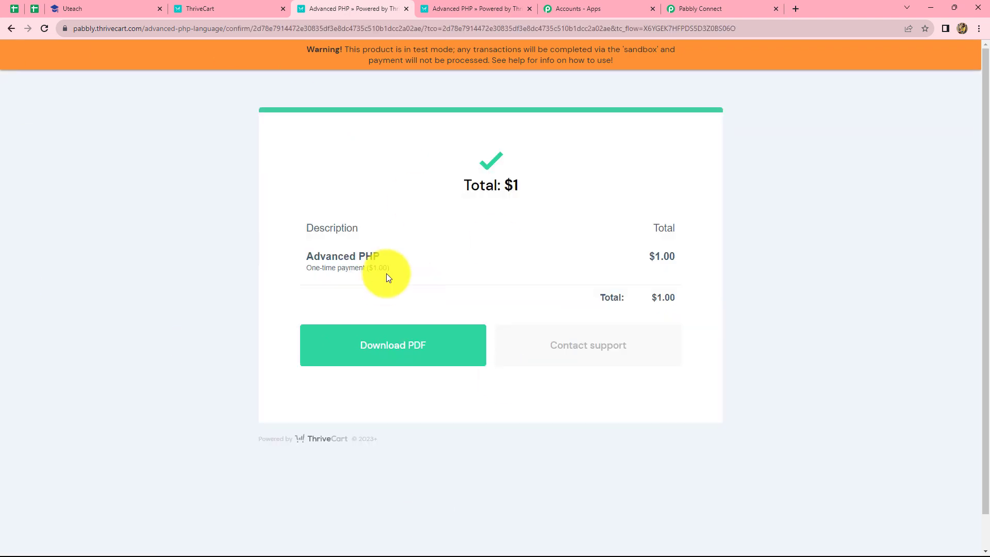
Step: Switch to Uteach, reopen the Students list and view the learnings of the student from the latest purchase
{"action": "left_click", "coordinate": [70, 4]}
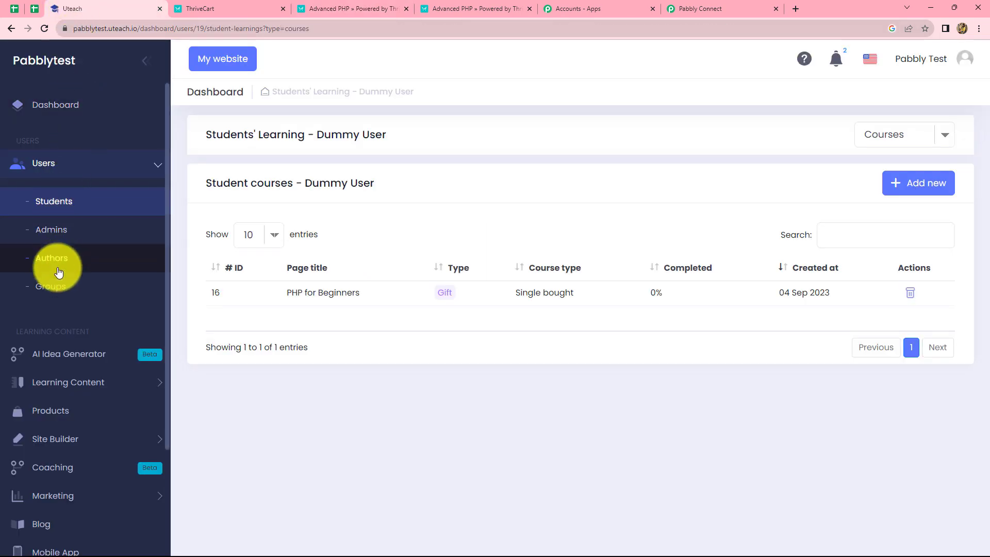
{"action": "left_click", "coordinate": [54, 164]}
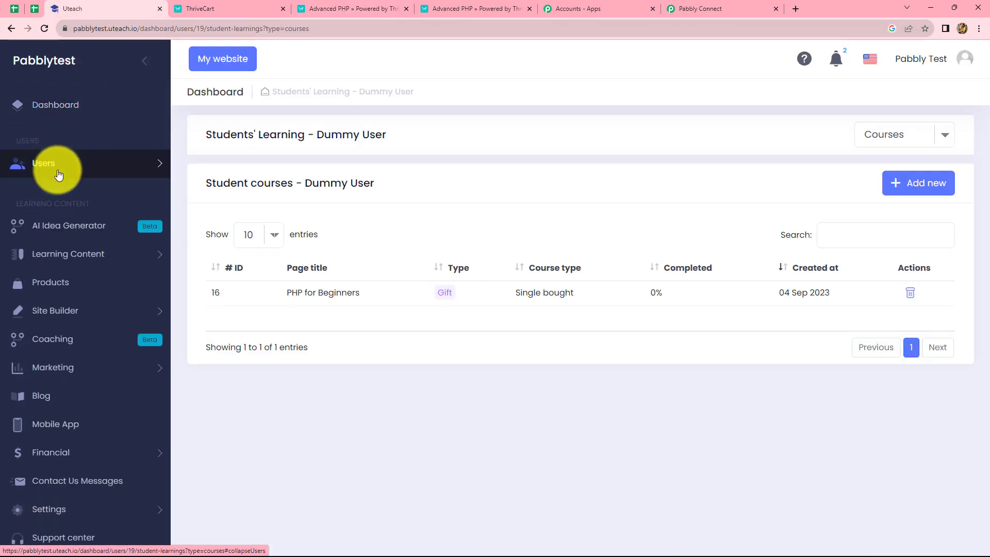
{"action": "left_click", "coordinate": [54, 163]}
{"action": "left_click", "coordinate": [50, 213]}
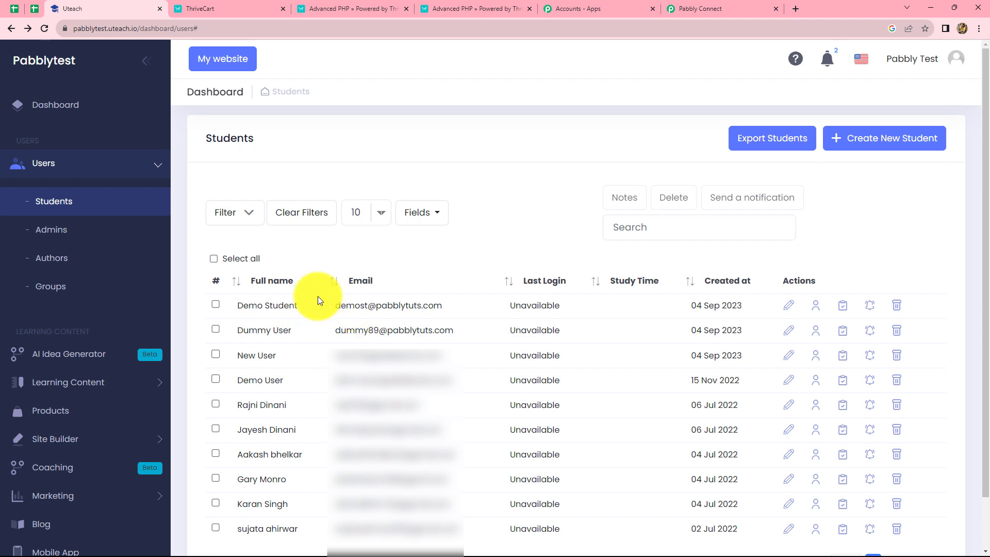
{"action": "left_click", "coordinate": [816, 308]}
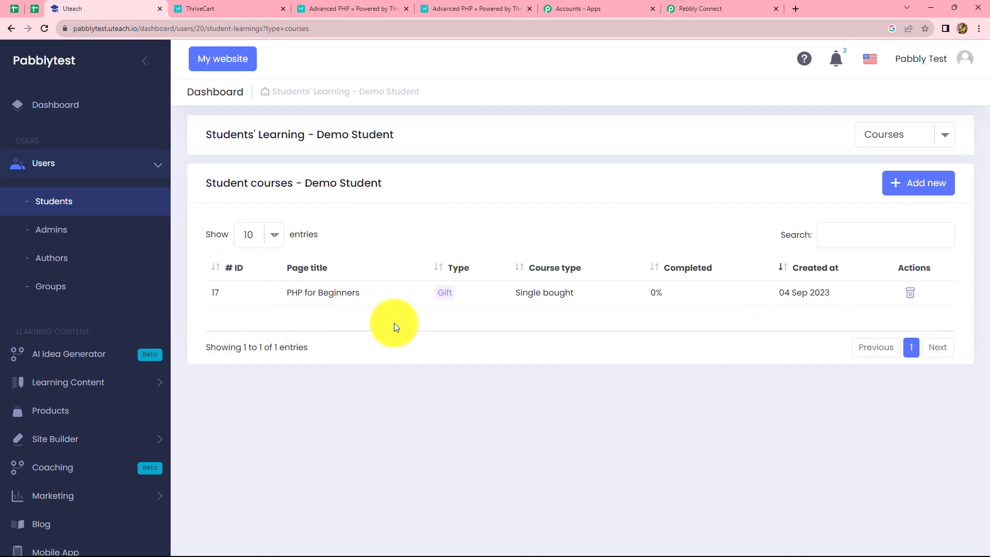
Step: Return to Pabbly Connect, collapse the ThriveCart Product Purchase trigger and expand the Router by Pabbly step
{"action": "left_click", "coordinate": [685, 5]}
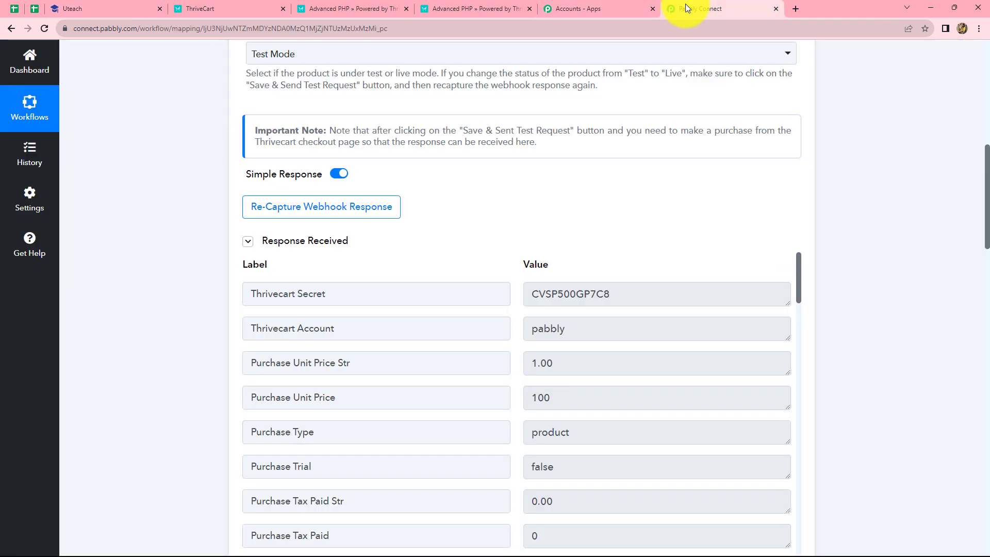
{"action": "scroll", "coordinate": [791, 253], "scroll_direction": "up", "scroll_amount": 10}
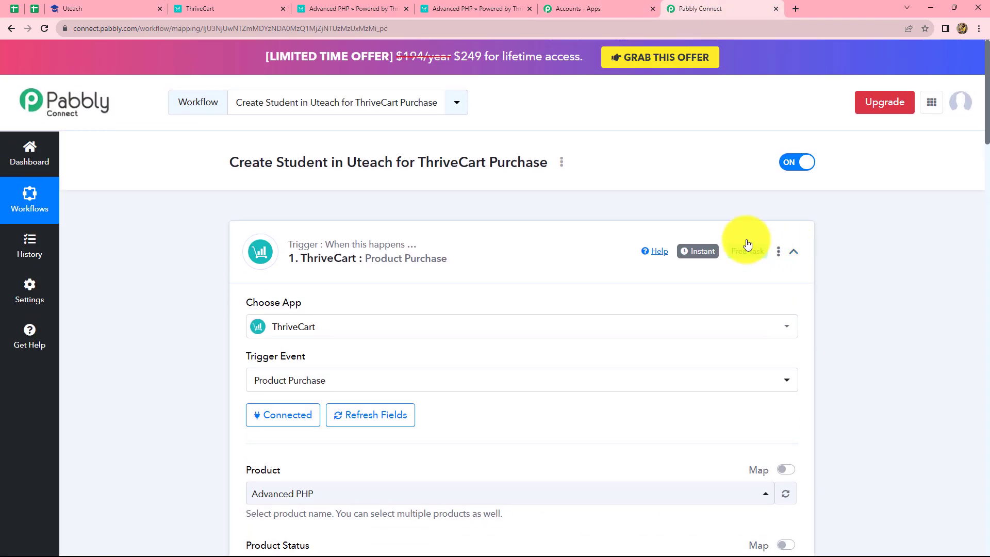
{"action": "left_click", "coordinate": [793, 251]}
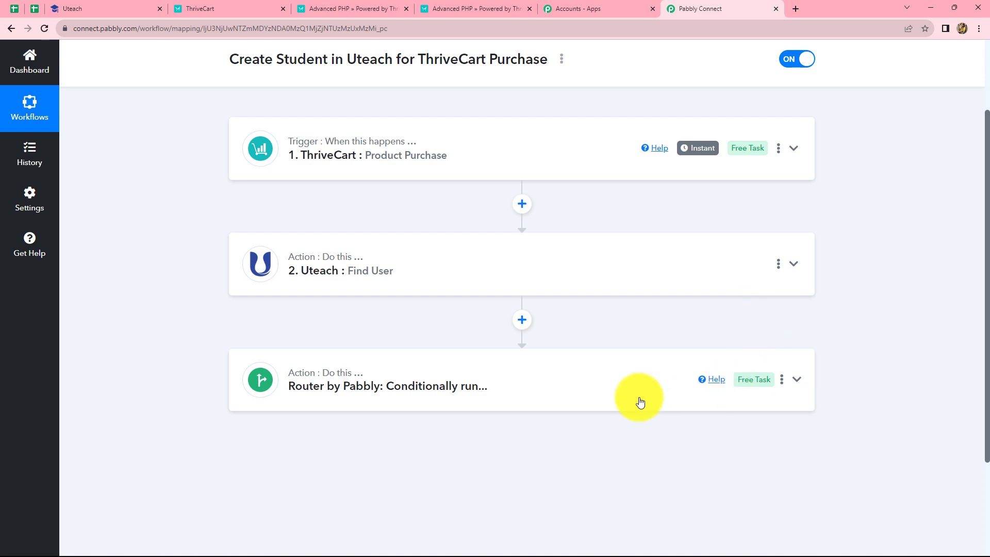
{"action": "left_click", "coordinate": [573, 394]}
{"action": "scroll", "coordinate": [903, 399], "scroll_direction": "down", "scroll_amount": 5}
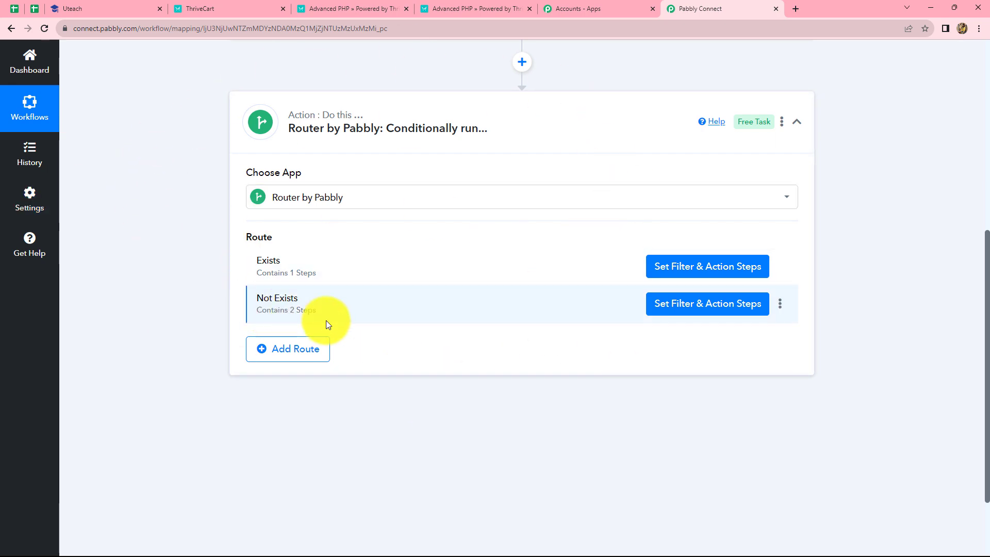
Step: Review the finished workflow from the ThriveCart trigger and Uteach Find User action through the router's Exists and Not Exists routes
{"action": "scroll", "coordinate": [326, 321], "scroll_direction": "up", "scroll_amount": 8}
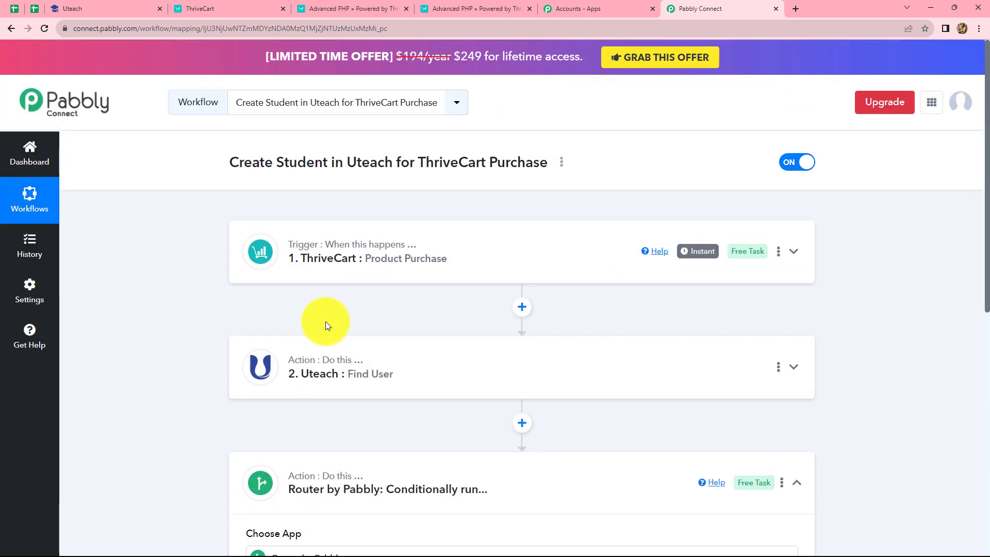
{"action": "scroll", "coordinate": [293, 366], "scroll_direction": "down", "scroll_amount": 5}
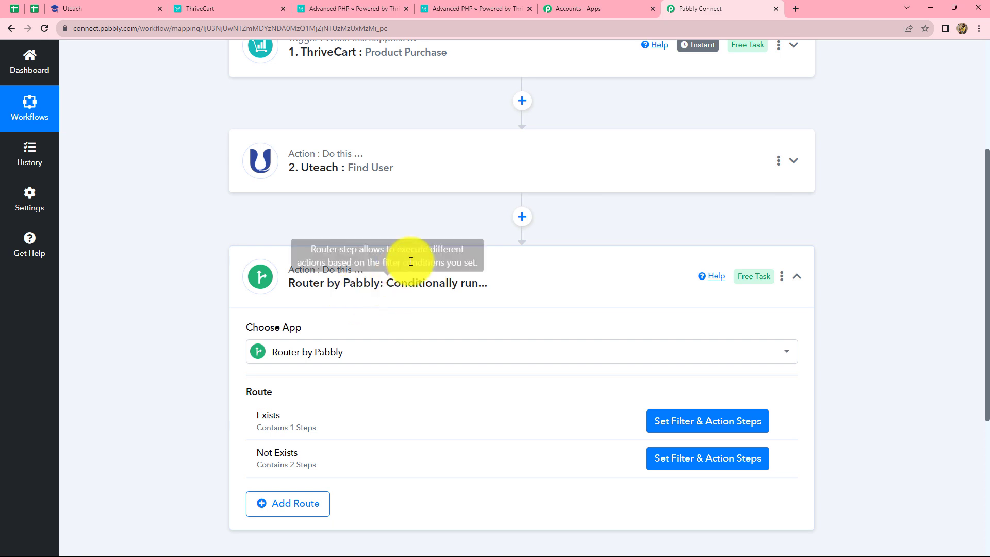
{"action": "scroll", "coordinate": [411, 262], "scroll_direction": "up", "scroll_amount": 2}
{"action": "scroll", "coordinate": [402, 237], "scroll_direction": "up", "scroll_amount": 2}
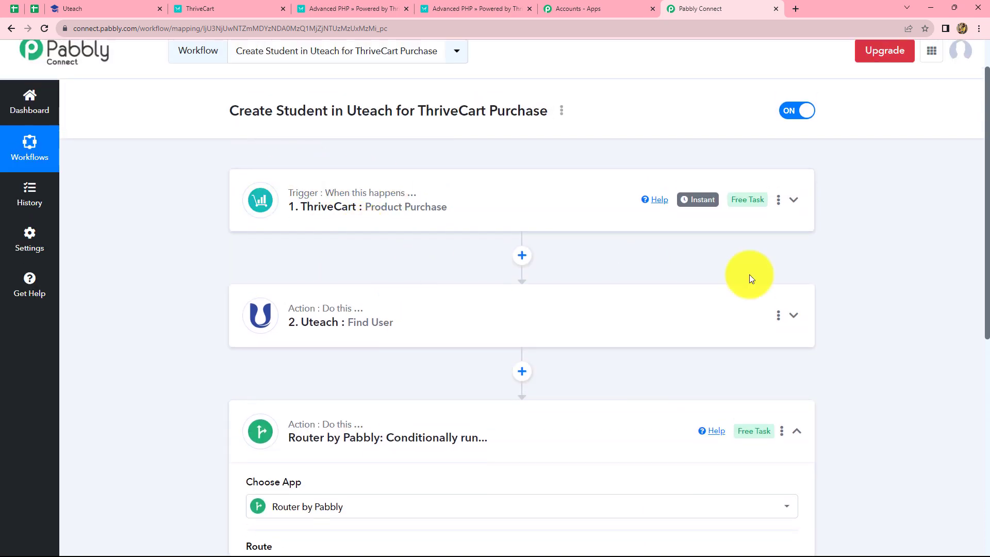
{"action": "scroll", "coordinate": [320, 321], "scroll_direction": "down", "scroll_amount": 5}
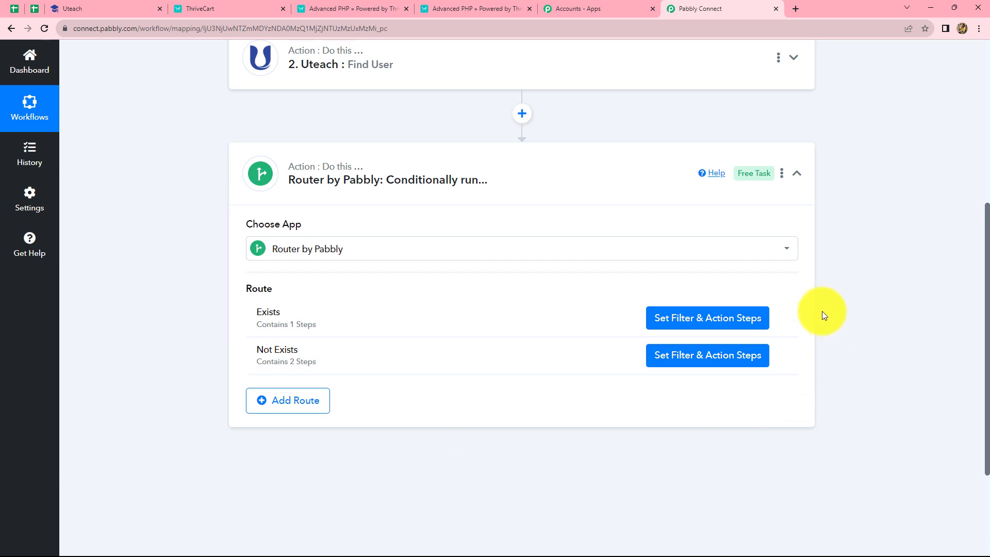
{"action": "scroll", "coordinate": [822, 311], "scroll_direction": "up", "scroll_amount": 6}
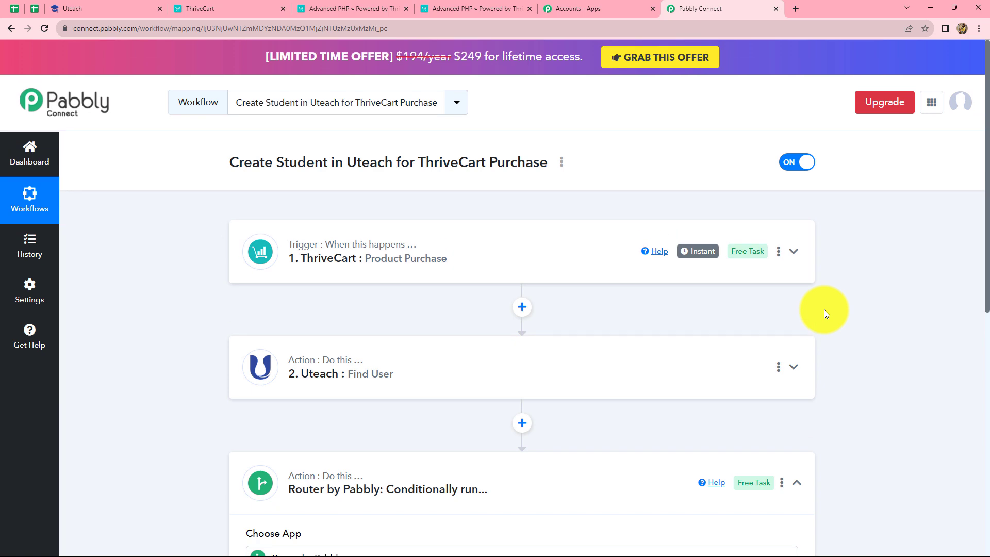
{"action": "scroll", "coordinate": [823, 309], "scroll_direction": "down", "scroll_amount": 7}
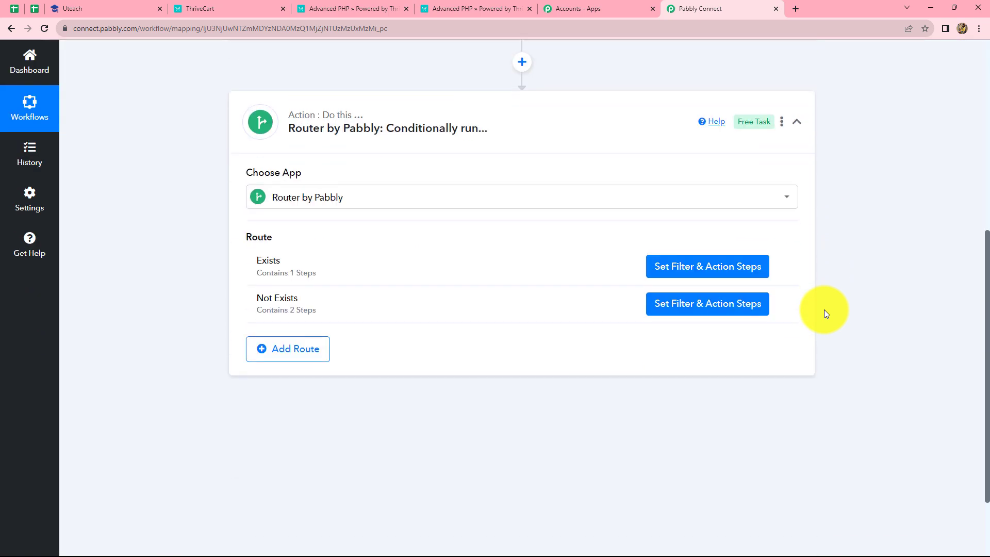
{"action": "scroll", "coordinate": [824, 309], "scroll_direction": "down", "scroll_amount": 2}
{"action": "scroll", "coordinate": [696, 354], "scroll_direction": "up", "scroll_amount": 4}
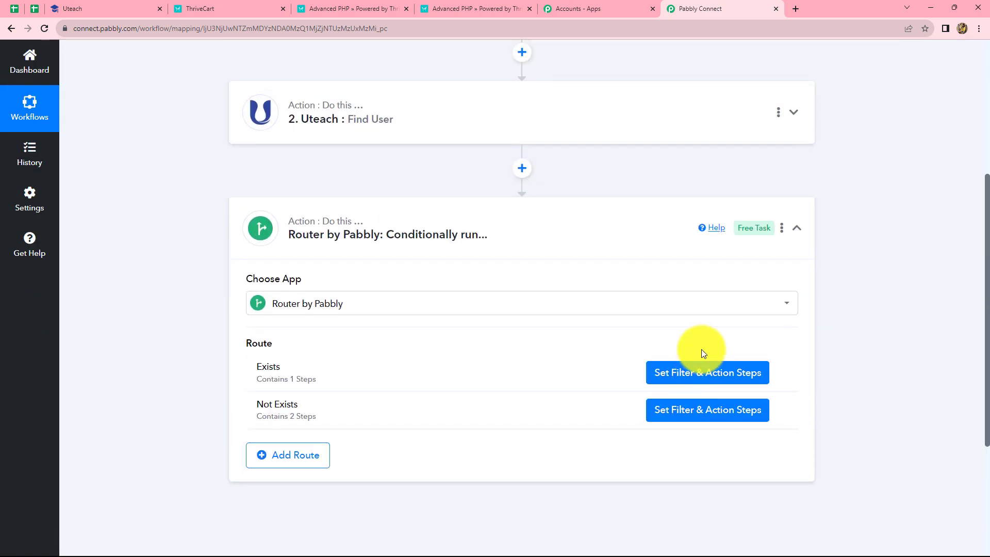